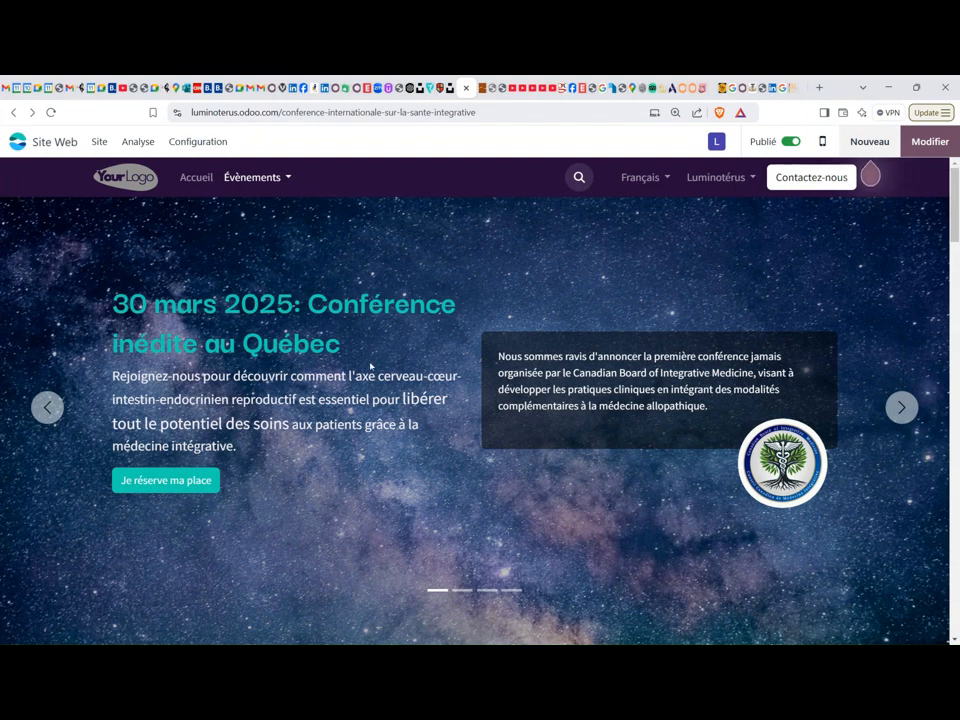
# Look through the slides of the carousel at the head of the conference page.
pyautogui.scroll(-3, 374, 364)
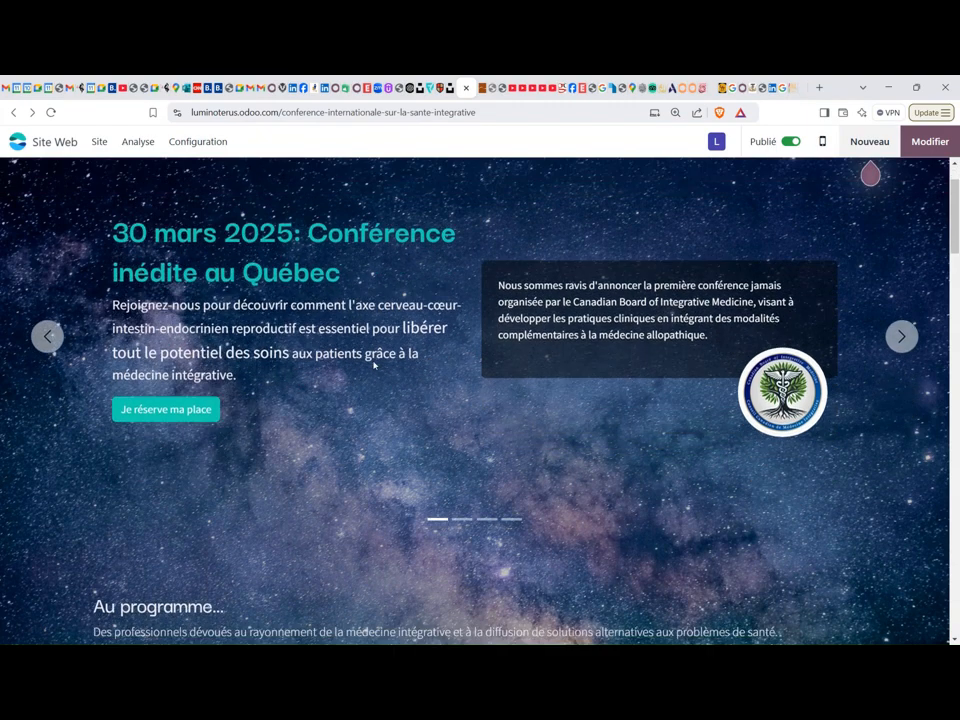
pyautogui.scroll(1, 361, 377)
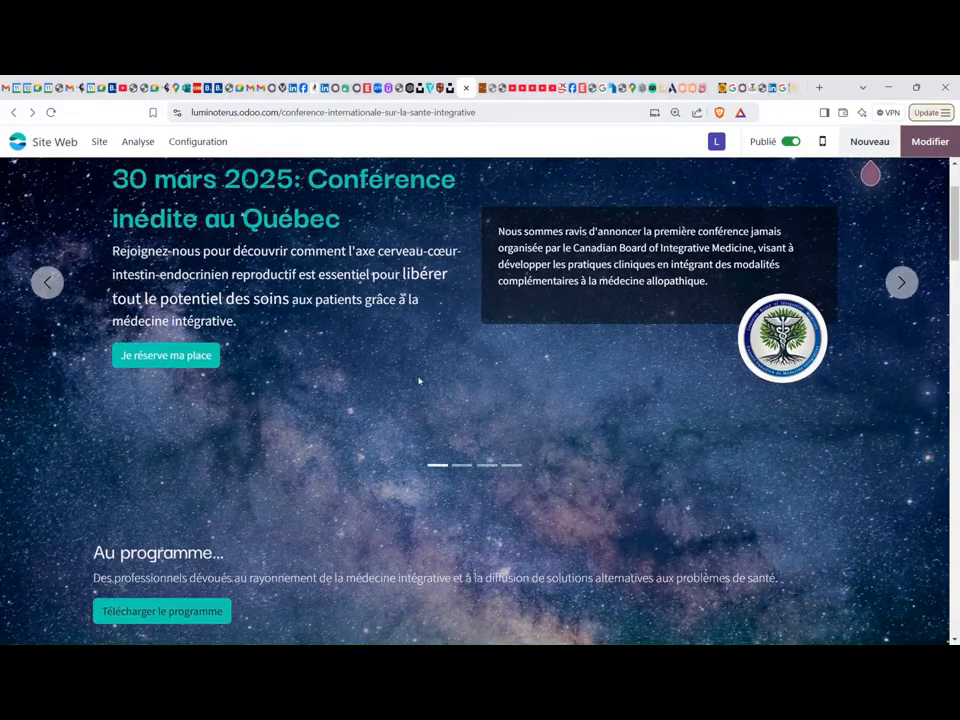
pyautogui.click(897, 284)
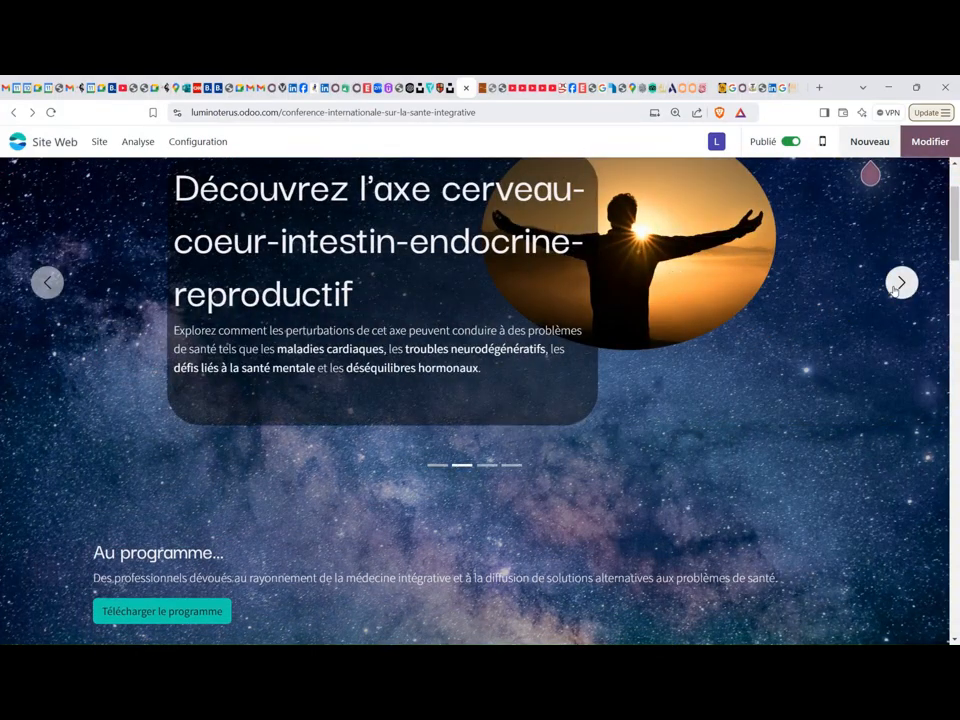
pyautogui.scroll(2, 893, 290)
pyautogui.click(896, 412)
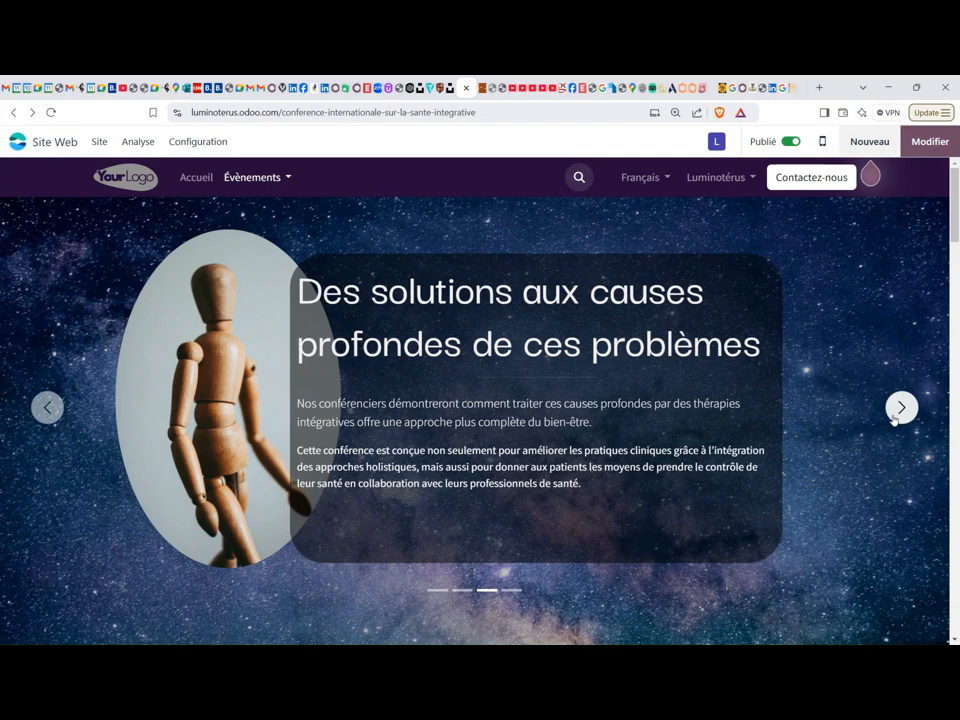
pyautogui.click(896, 412)
pyautogui.click(896, 410)
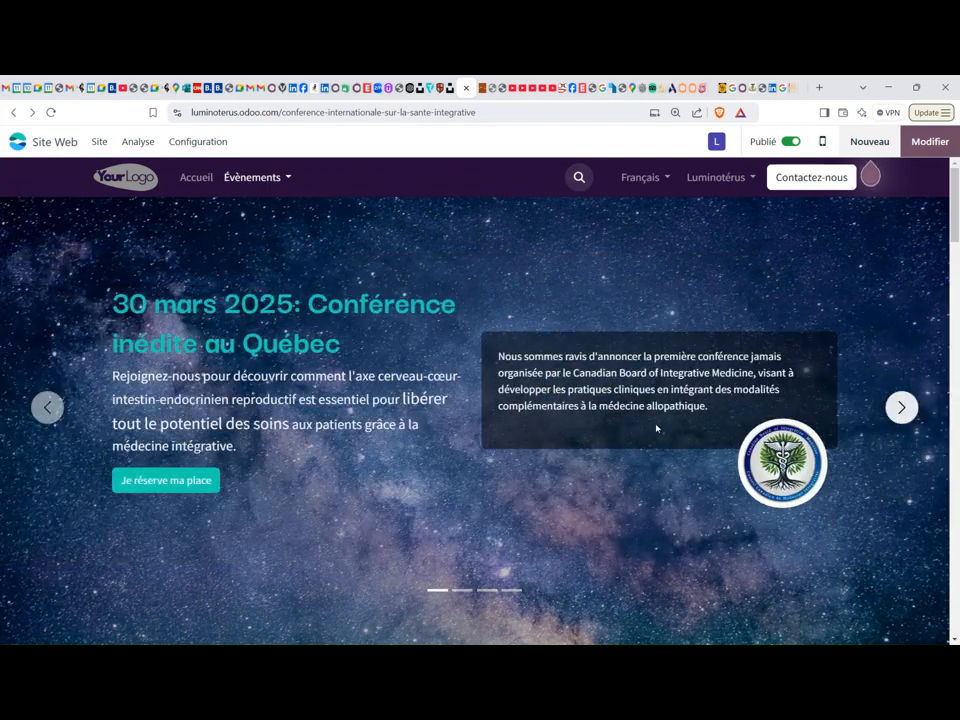
# Review the rest of the conference page, from the programme and round tables to the audience questions, partners and footer.
pyautogui.scroll(-4, 656, 428)
pyautogui.scroll(-5, 656, 428)
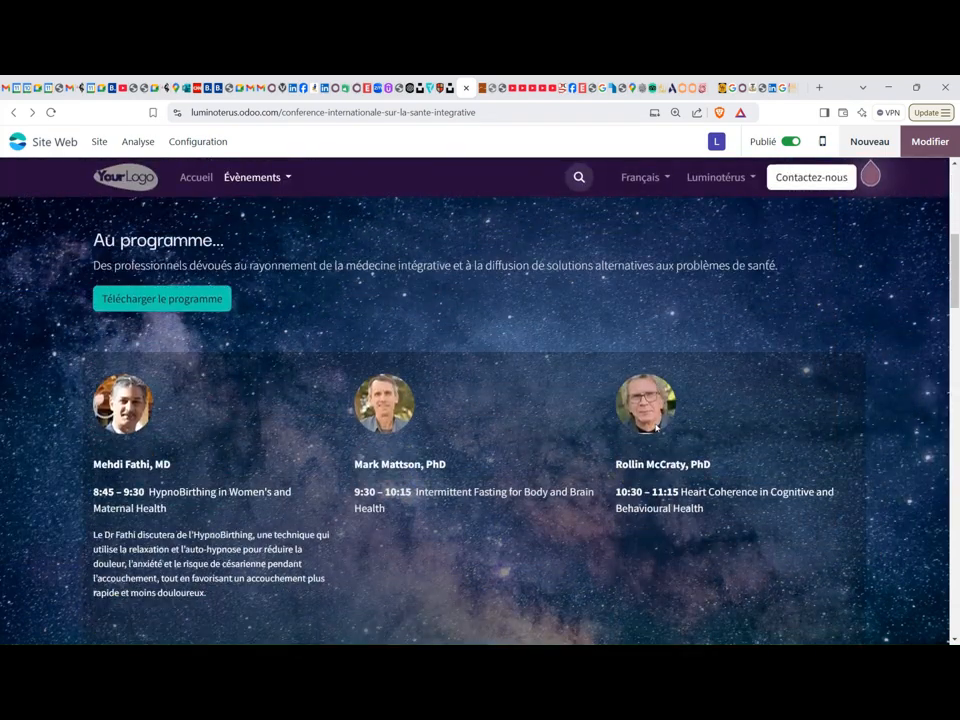
pyautogui.scroll(-7, 656, 428)
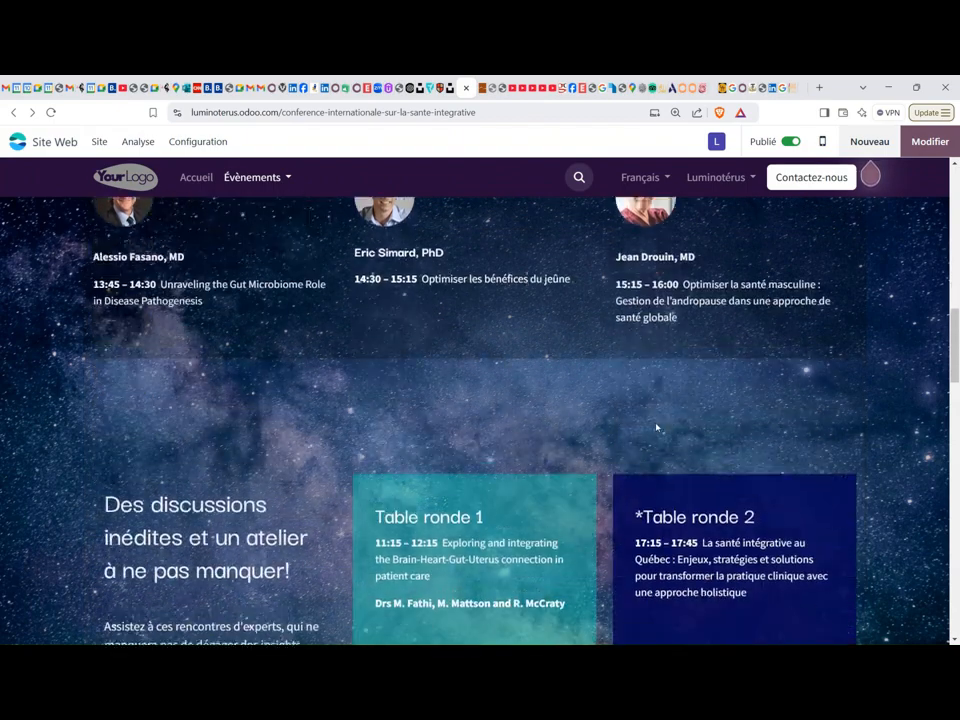
pyautogui.scroll(-6, 656, 428)
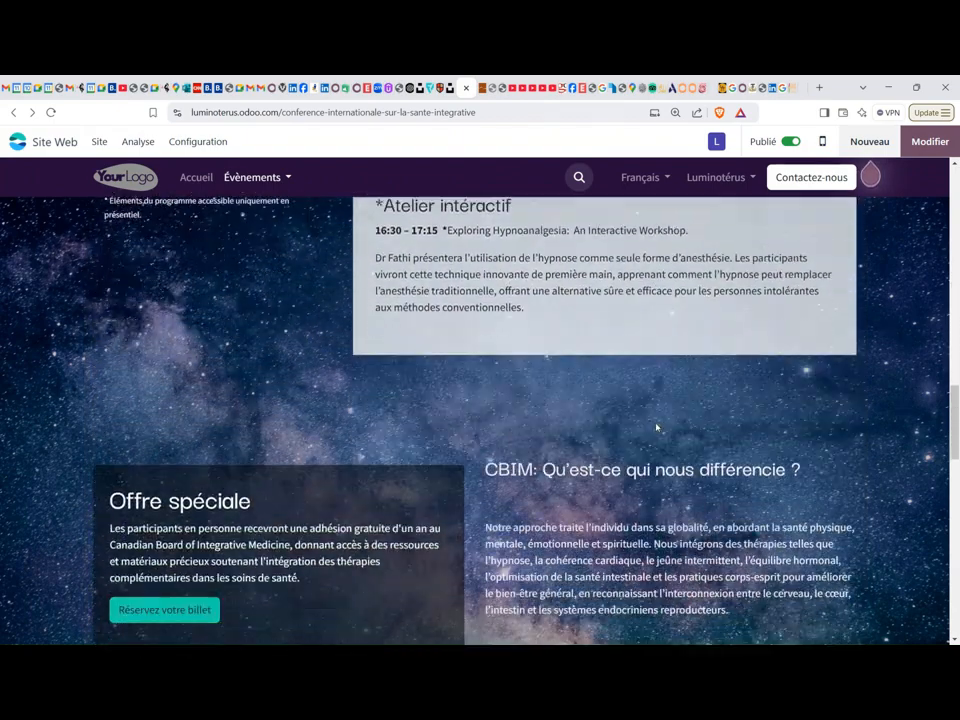
pyautogui.scroll(-9, 656, 428)
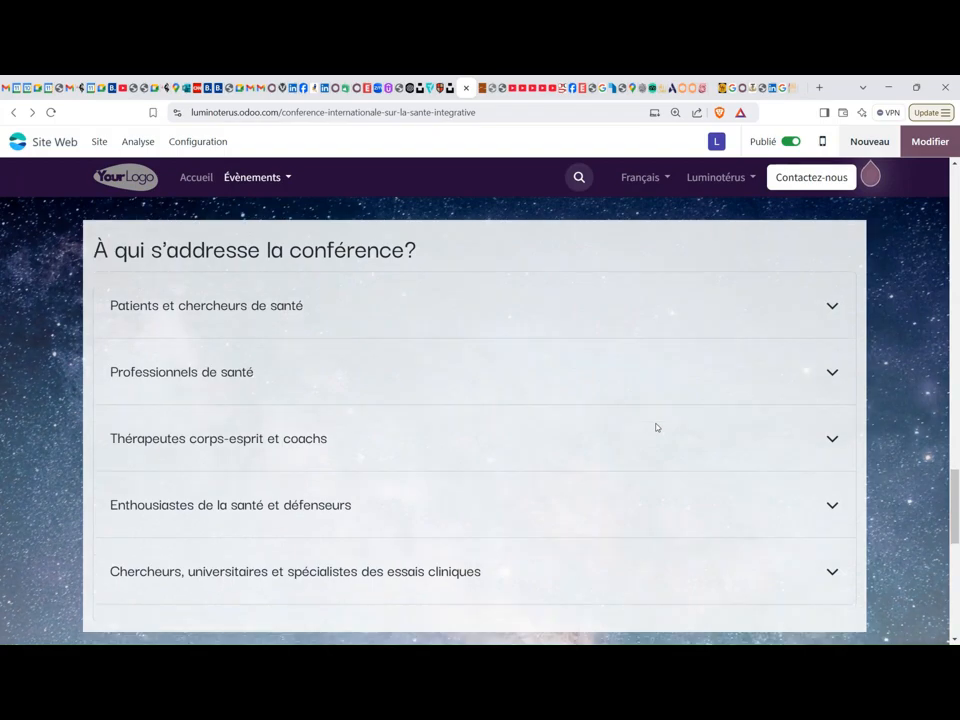
pyautogui.scroll(-5, 656, 428)
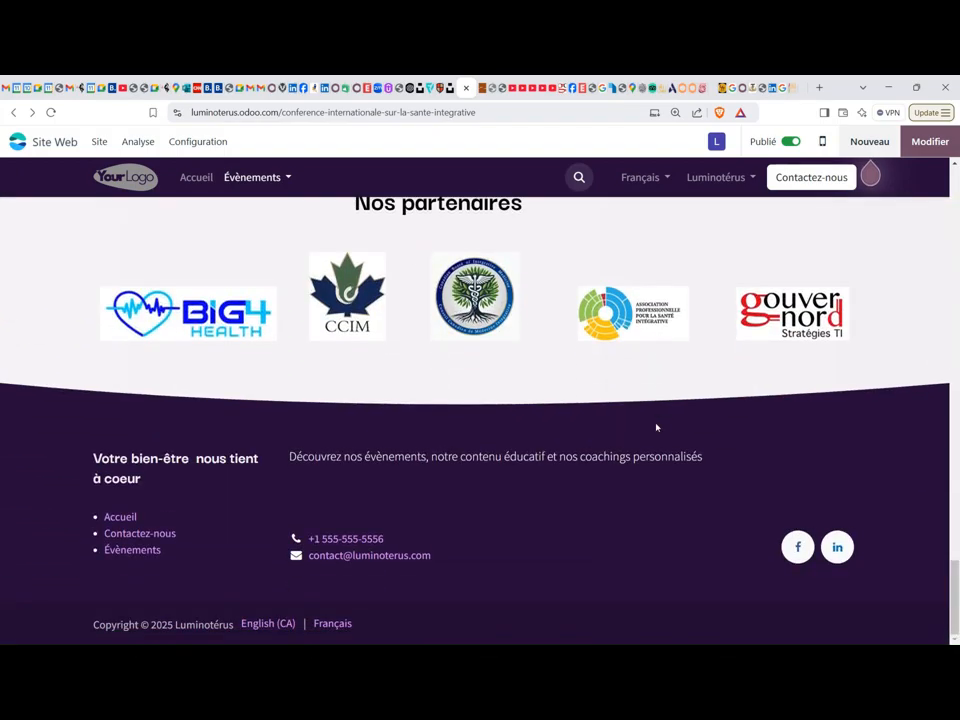
pyautogui.scroll(13, 656, 428)
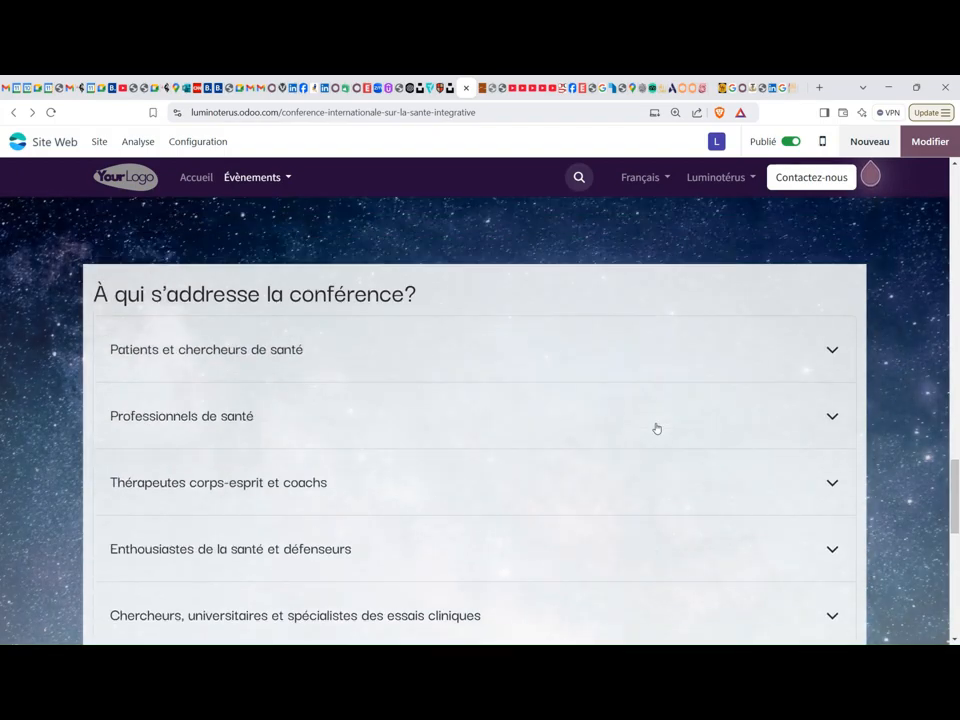
pyautogui.scroll(15, 656, 428)
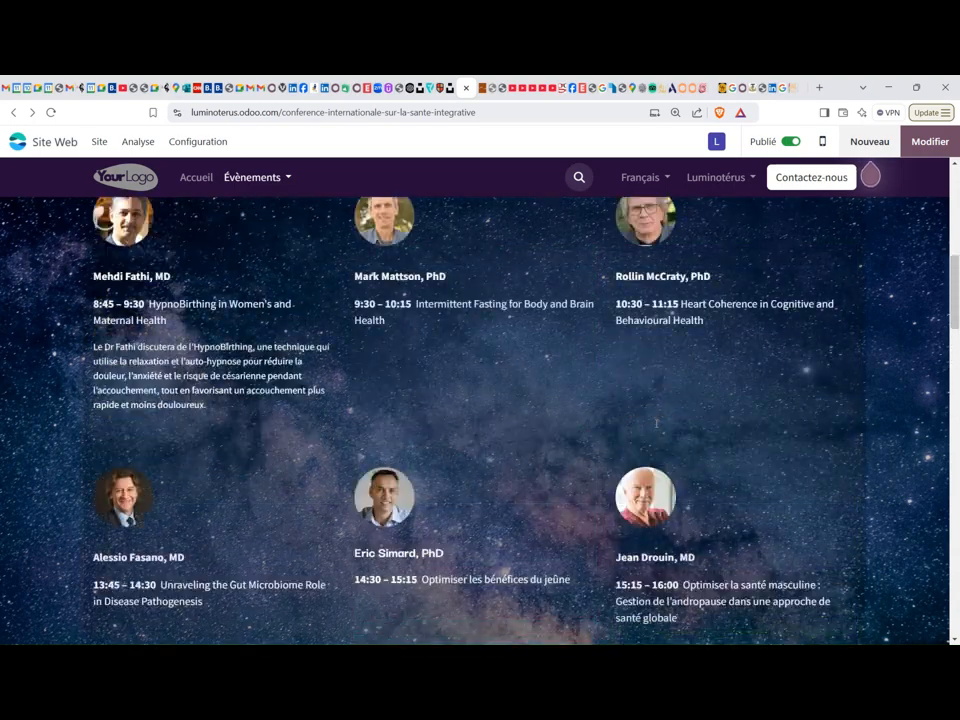
pyautogui.scroll(6, 656, 427)
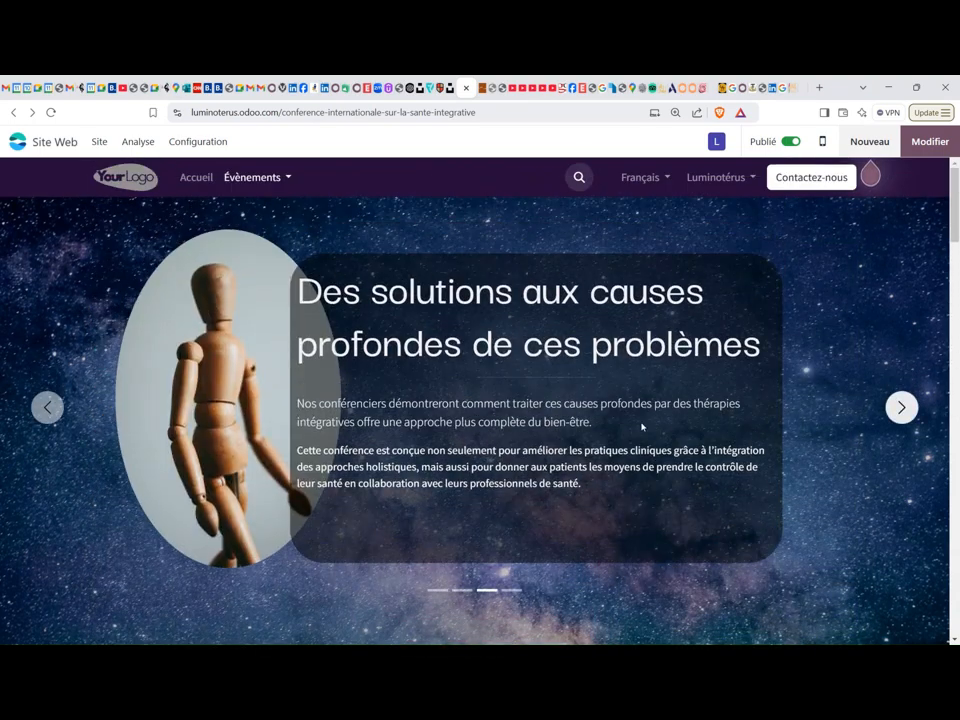
# Examine how the carousel and programme introduction look in the mobile preview, and return to the desktop view.
pyautogui.click(824, 142)
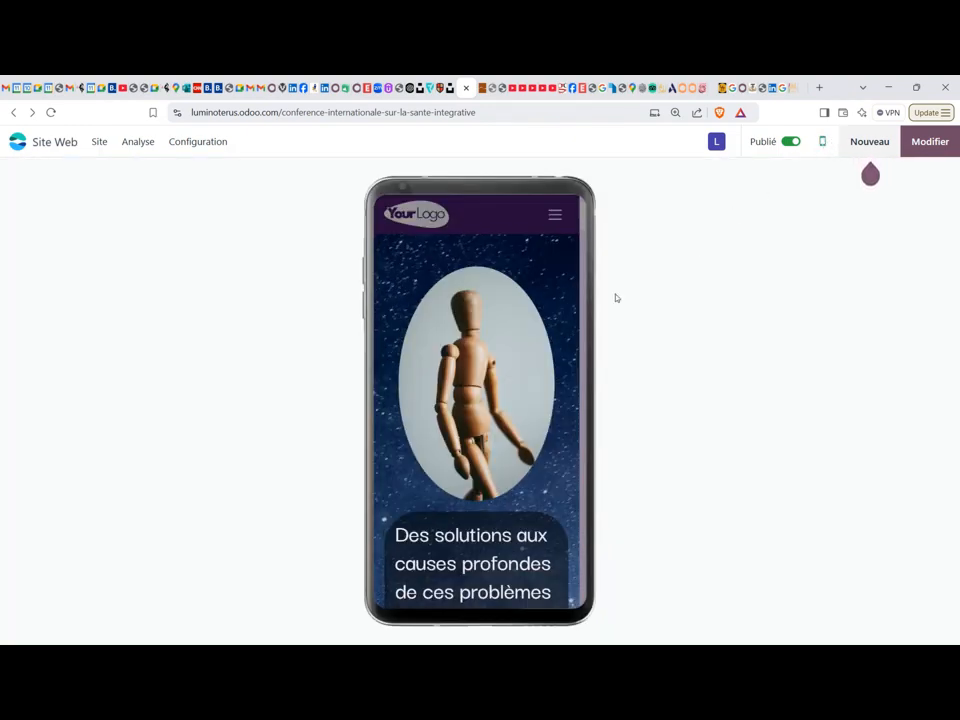
pyautogui.scroll(-10, 492, 365)
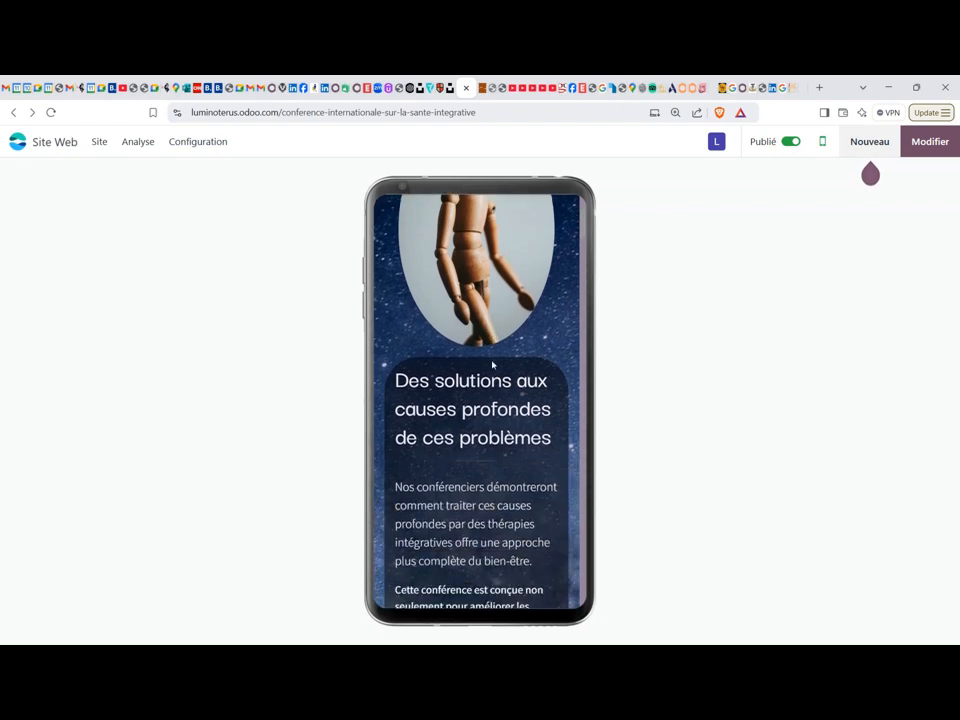
pyautogui.scroll(8, 492, 365)
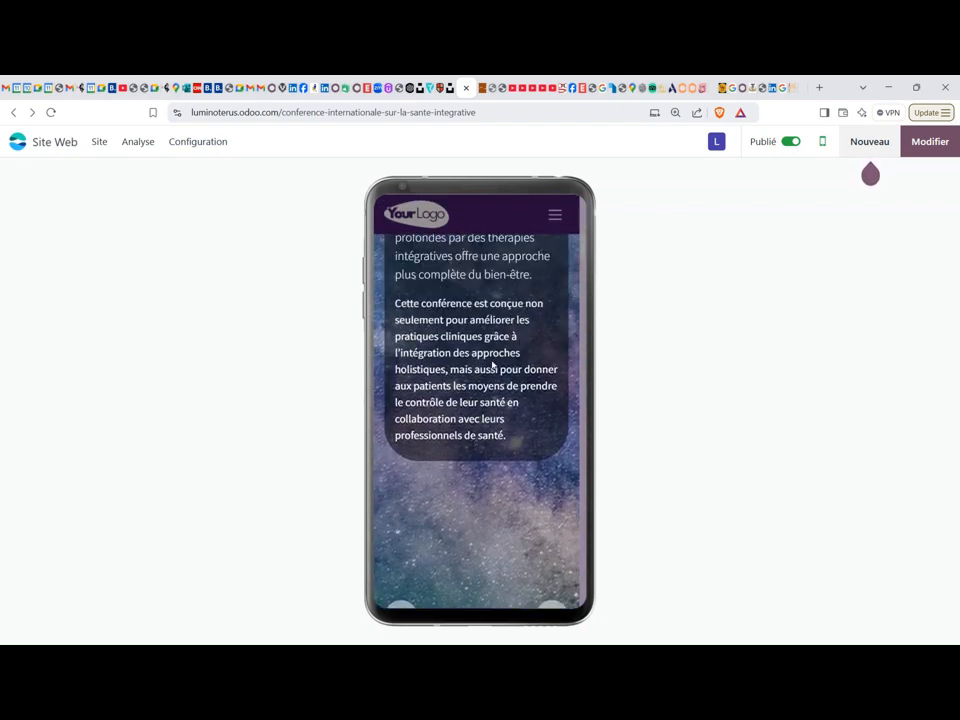
pyautogui.scroll(-4, 492, 366)
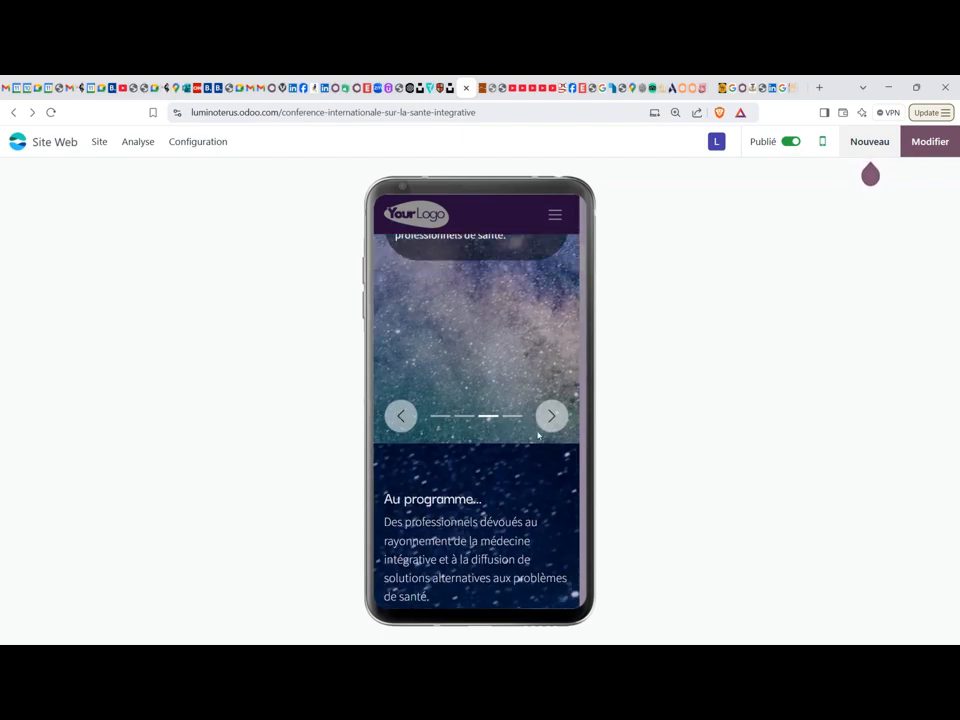
pyautogui.scroll(3, 538, 434)
pyautogui.click(822, 141)
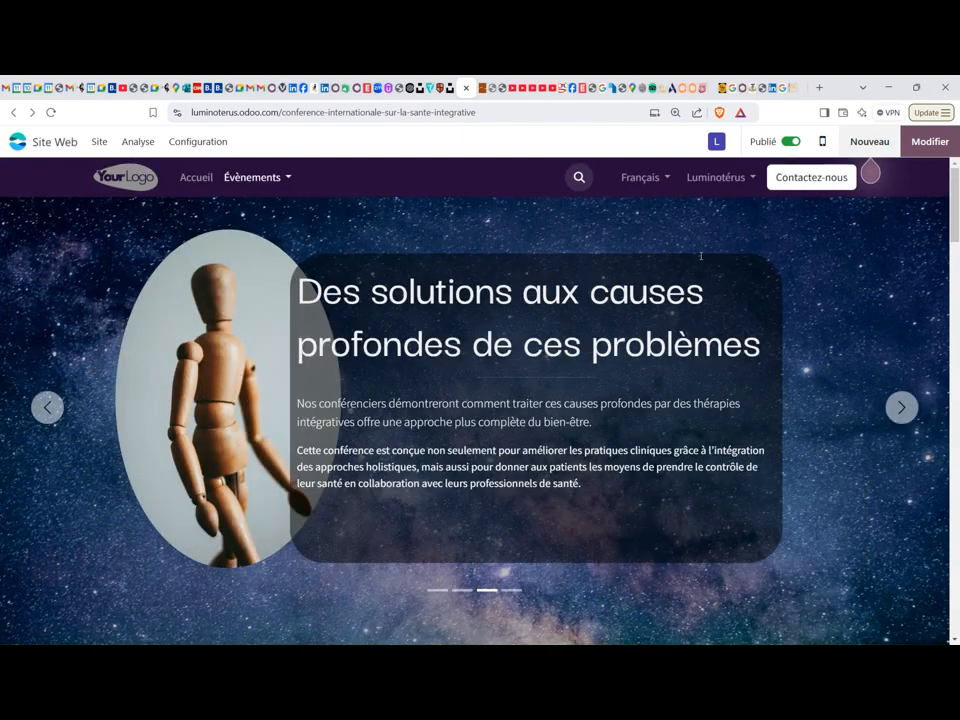
# Open the conference page for editing and select its carousel block.
pyautogui.click(930, 142)
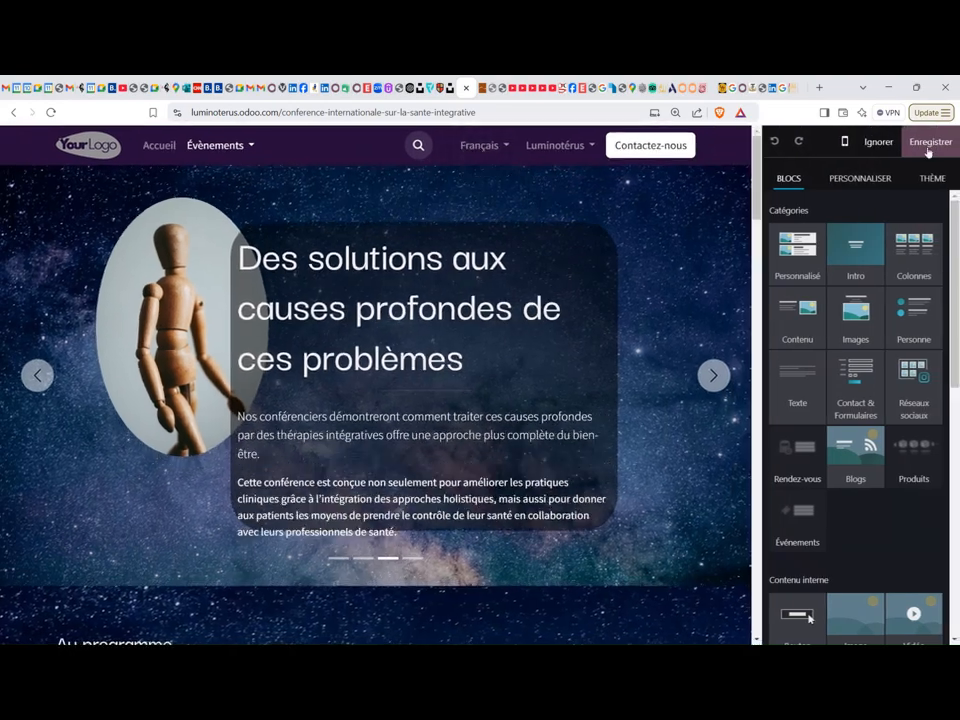
pyautogui.click(681, 212)
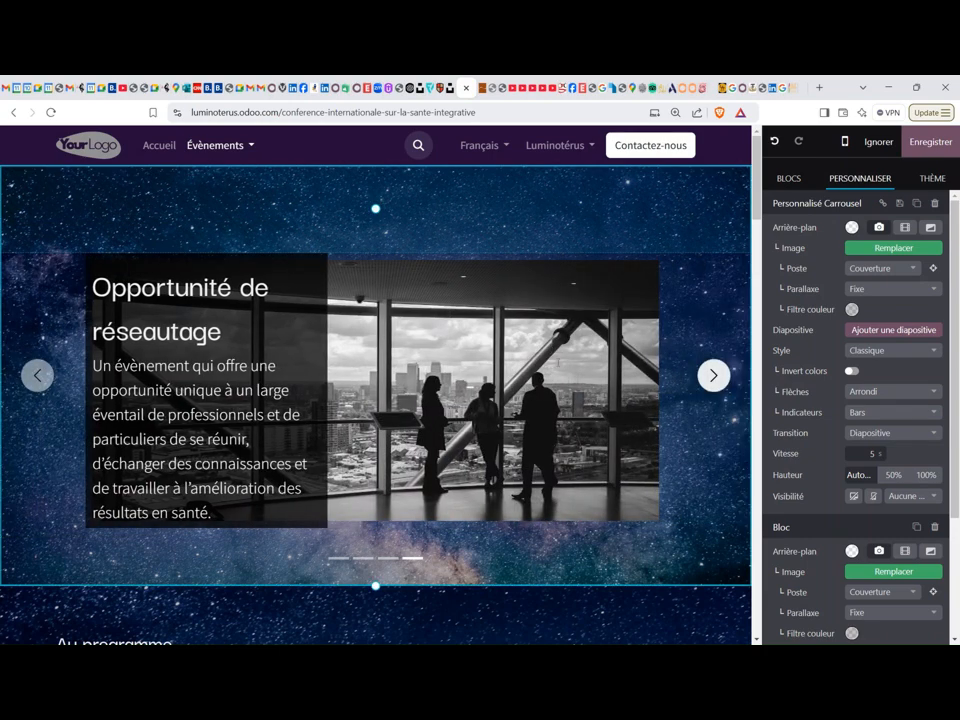
# Delete the "Opportunité de réseautage" slide's image in the mobile preview to test the effect on desktop, and undo the deletion.
pyautogui.click(845, 144)
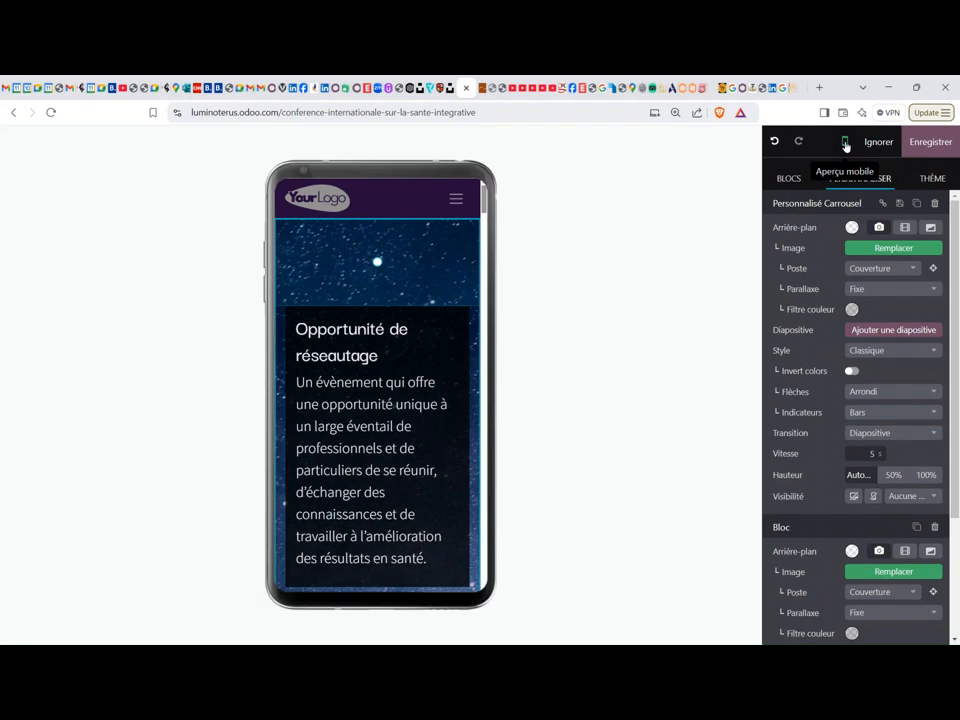
pyautogui.scroll(-3, 380, 400)
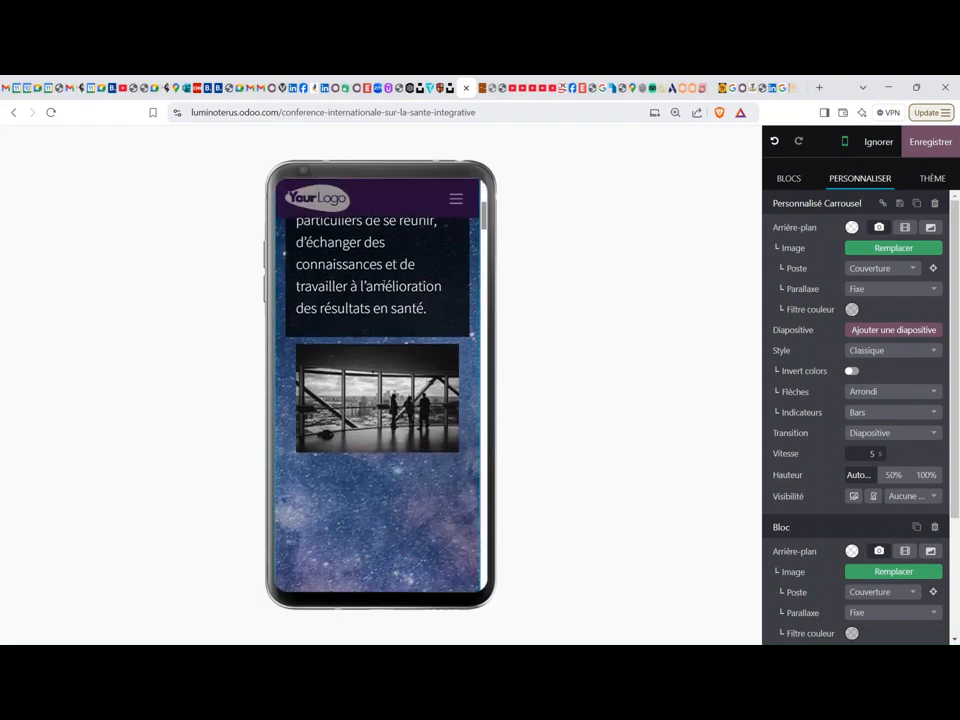
pyautogui.scroll(3, 366, 388)
pyautogui.scroll(-2, 366, 388)
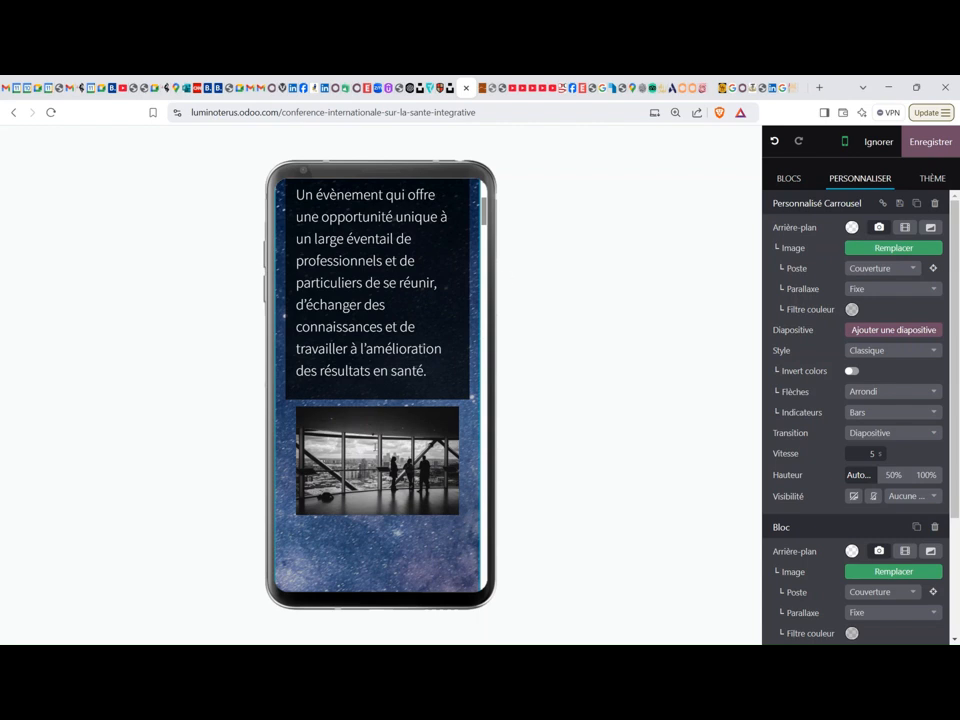
pyautogui.click(373, 441)
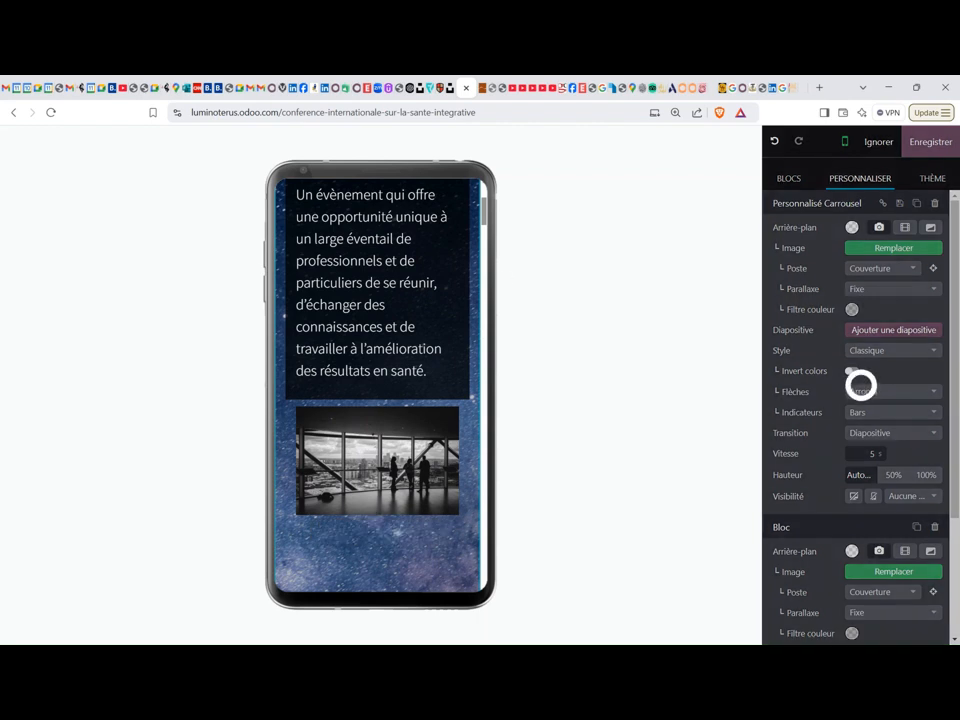
pyautogui.click(386, 385)
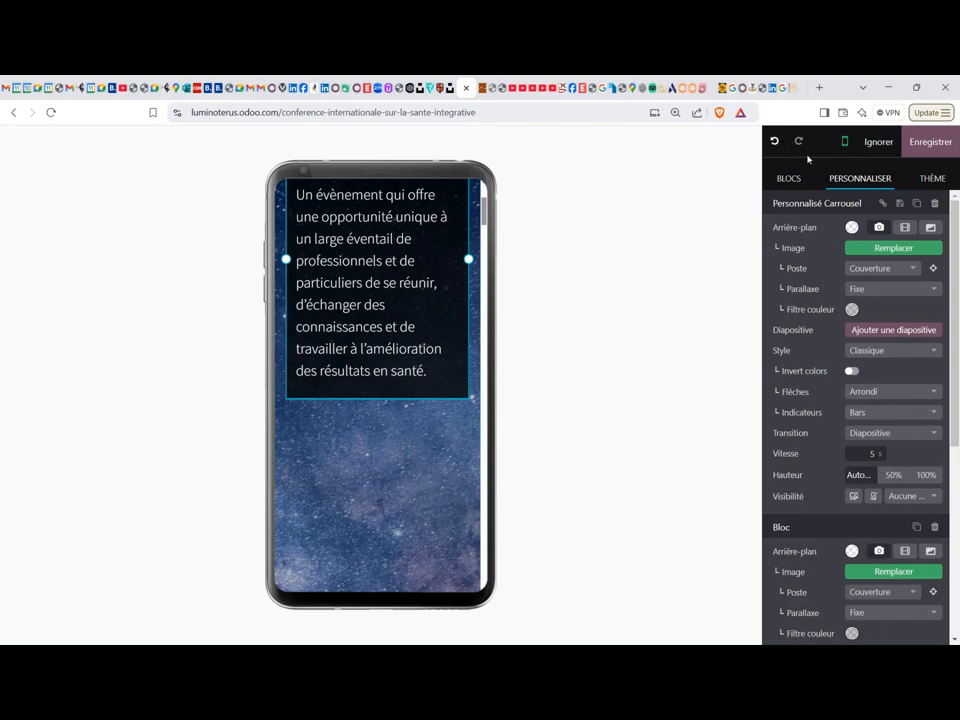
pyautogui.click(845, 143)
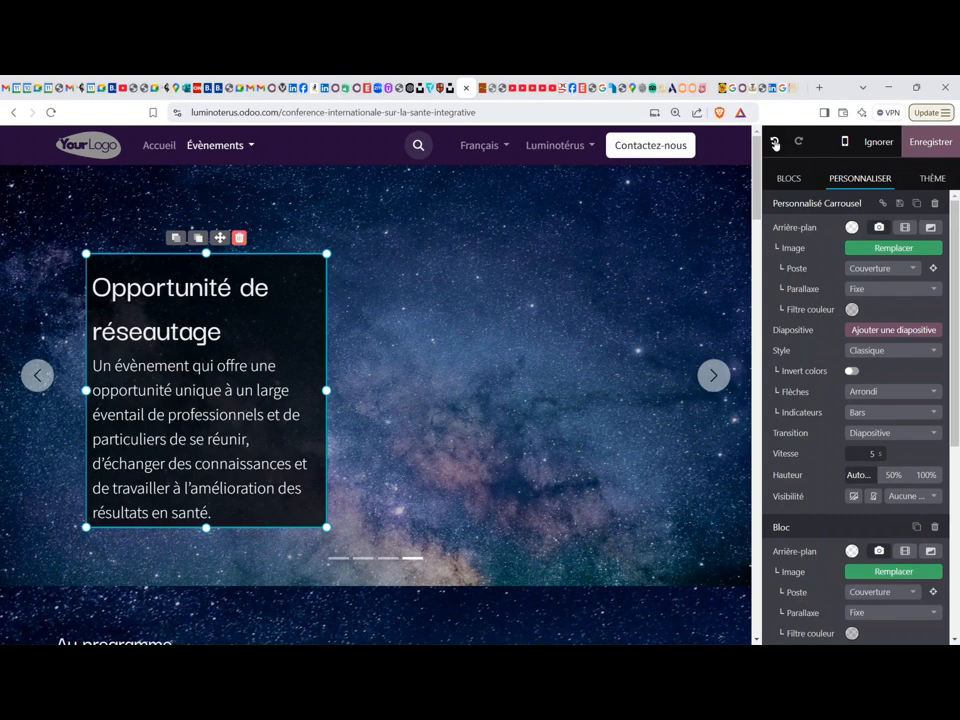
pyautogui.click(775, 144)
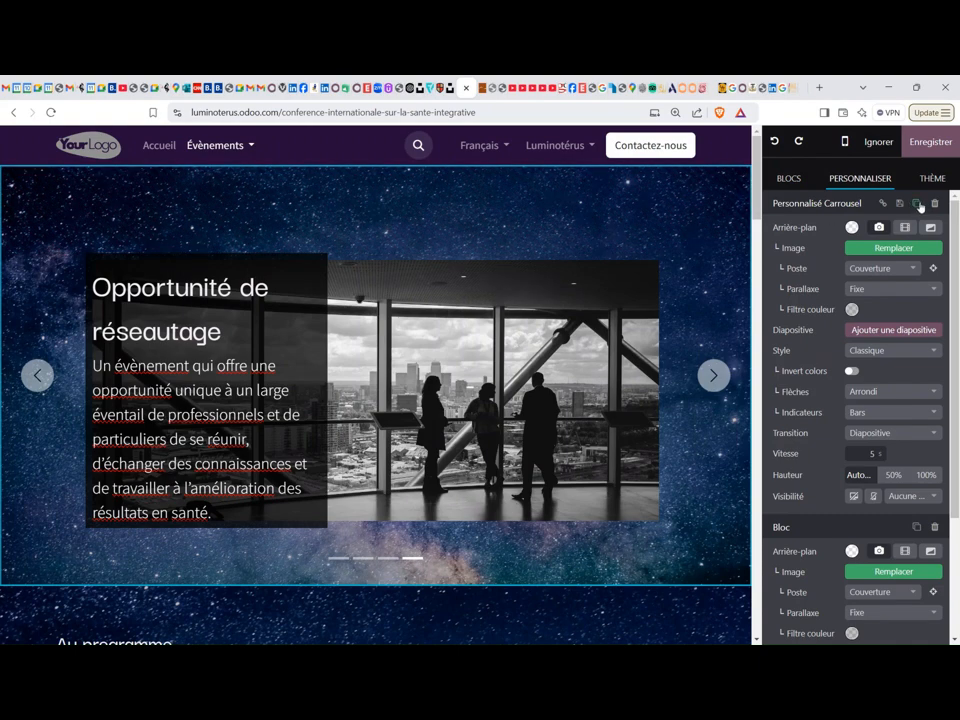
# Duplicate the carousel block, hiding the original on mobile and the copy on desktop.
pyautogui.click(919, 205)
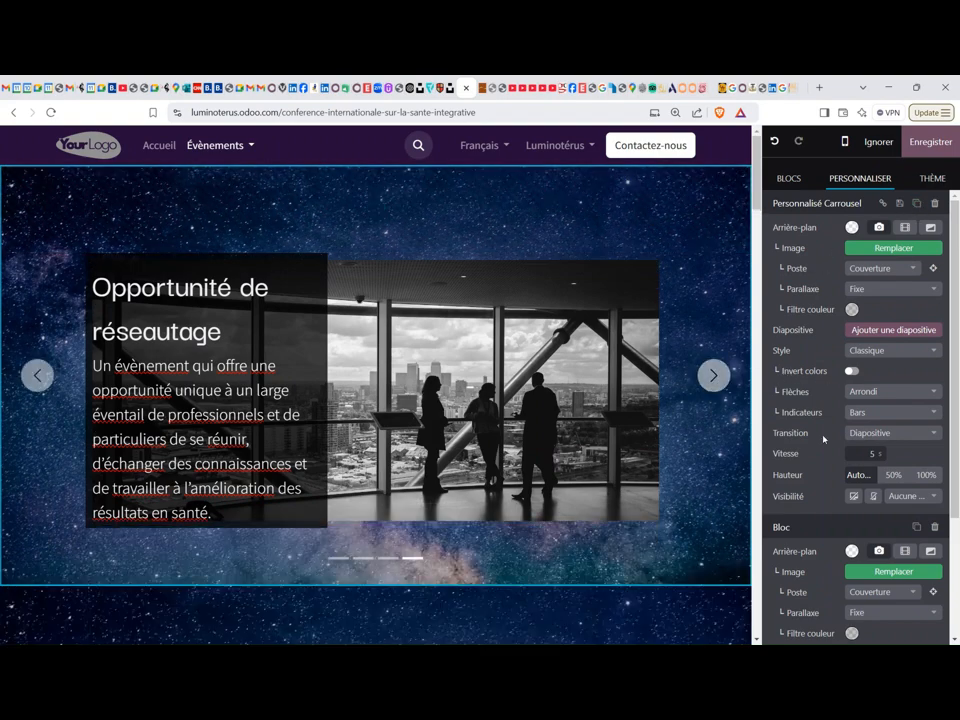
pyautogui.click(874, 497)
pyautogui.scroll(-3, 597, 301)
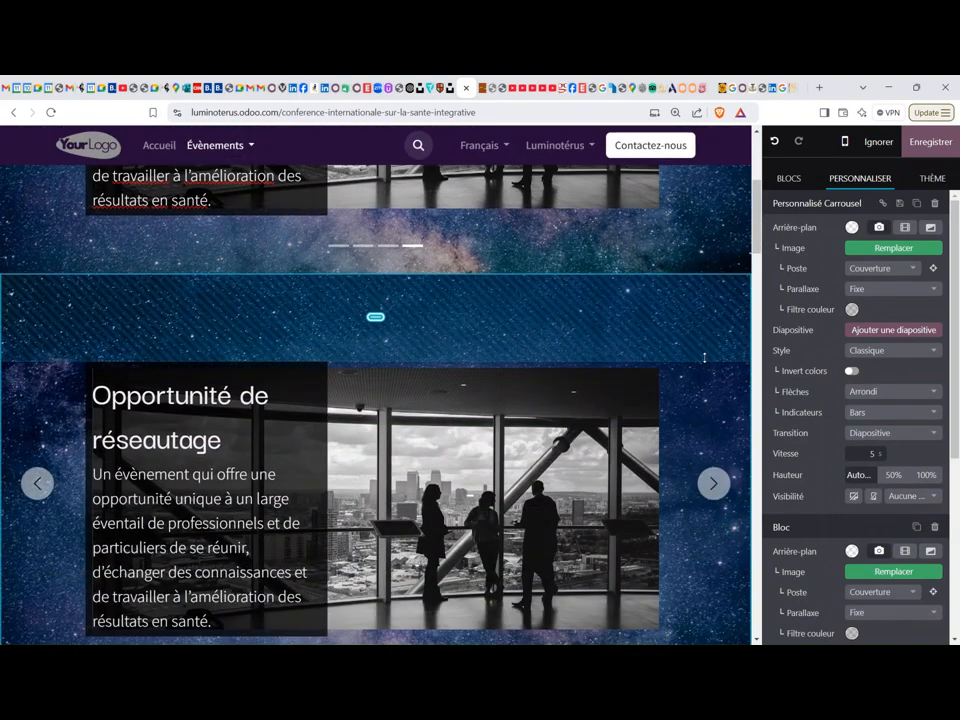
pyautogui.click(854, 496)
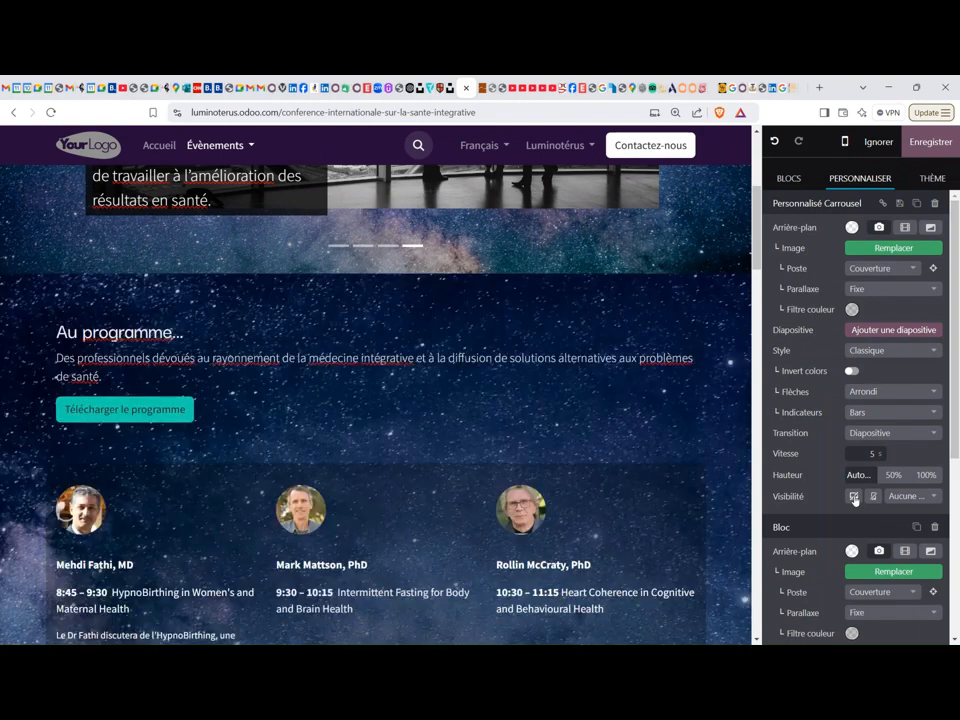
pyautogui.scroll(5, 541, 363)
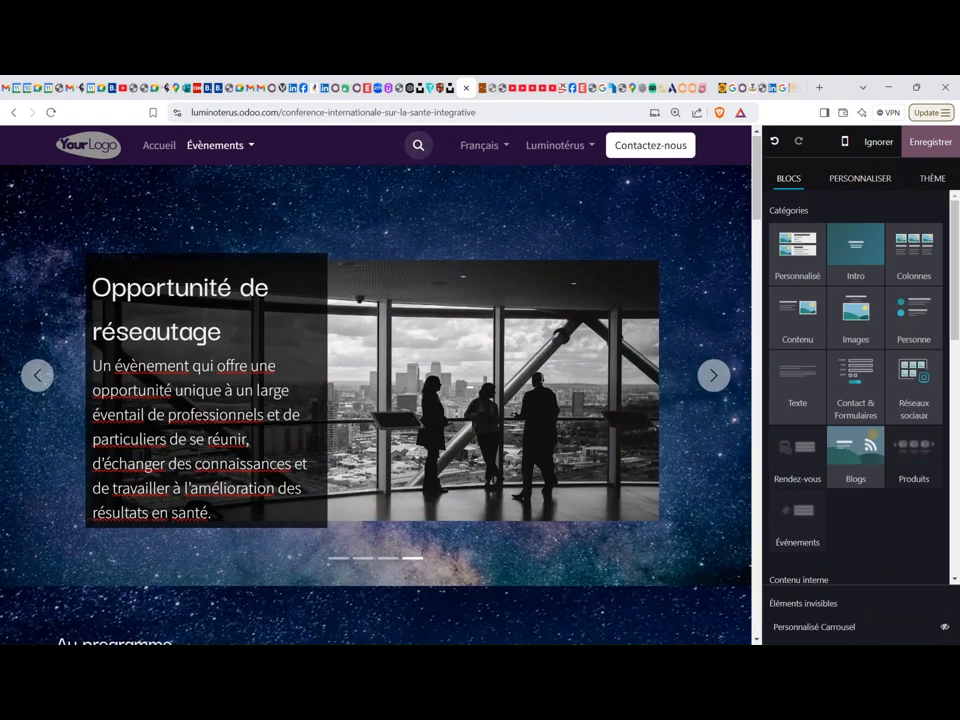
# Switch to the mobile preview and delete the image from the mobile carousel's "Opportunité de réseautage" slide.
pyautogui.click(845, 142)
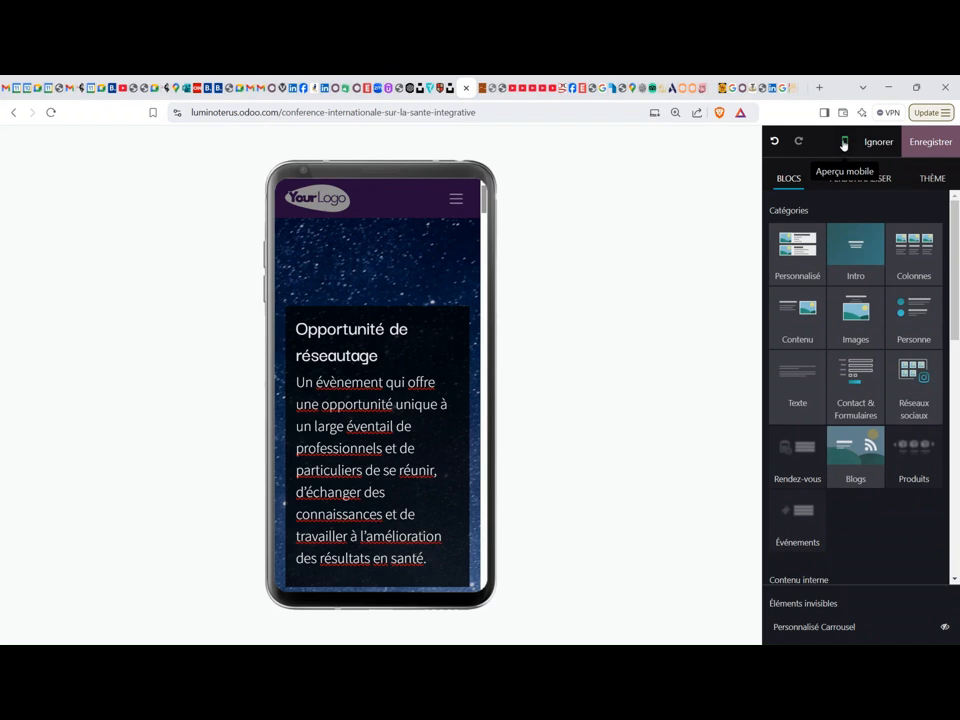
pyautogui.scroll(-5, 399, 303)
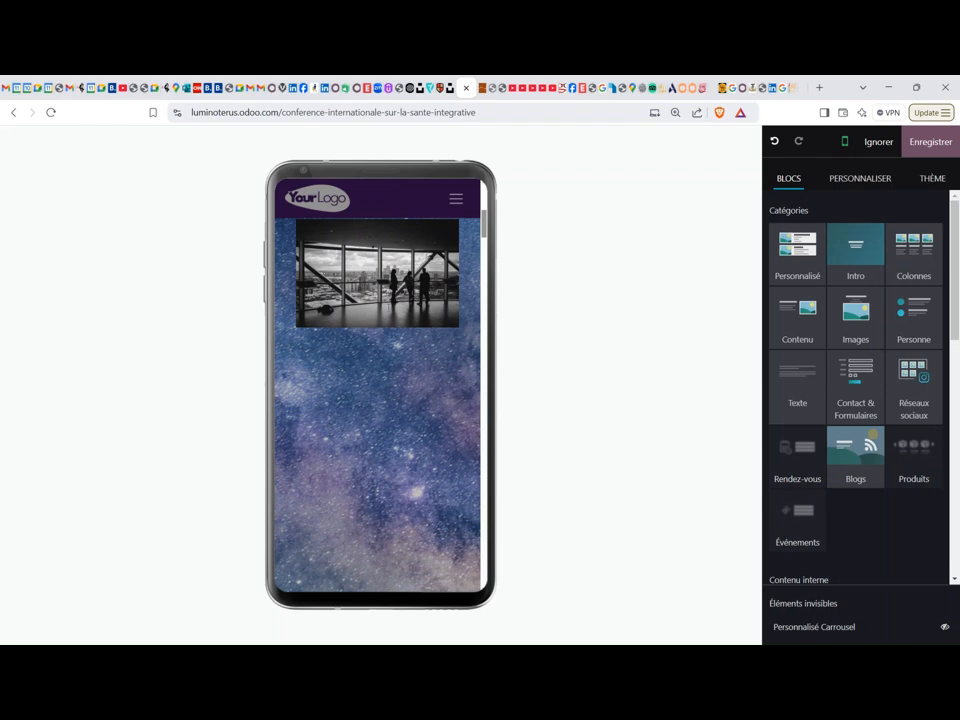
pyautogui.scroll(4, 389, 307)
pyautogui.scroll(-2, 389, 307)
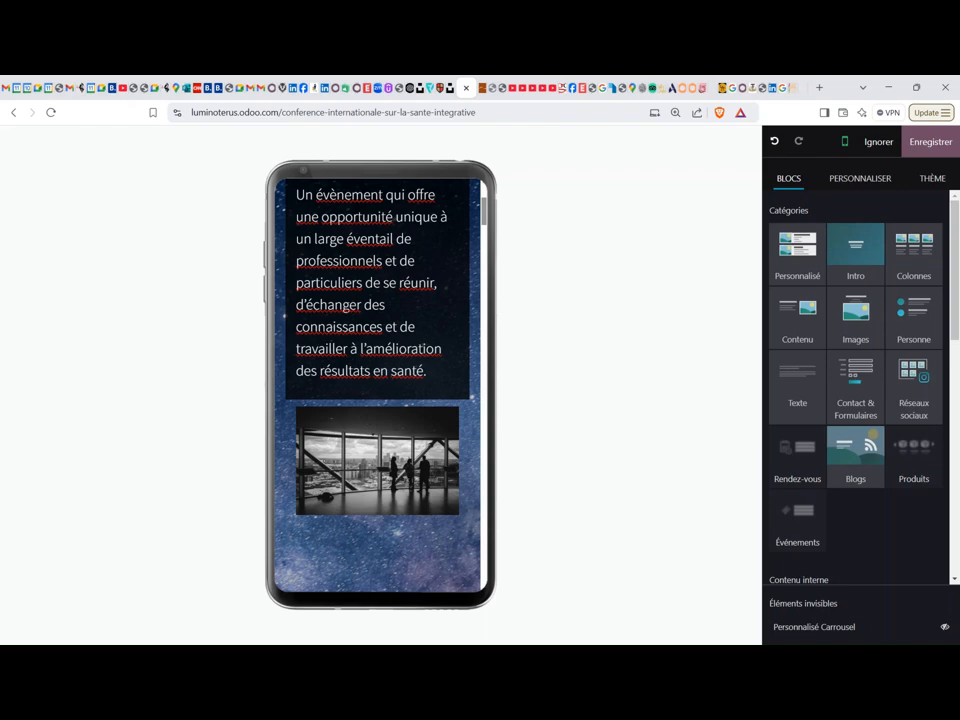
pyautogui.click(386, 388)
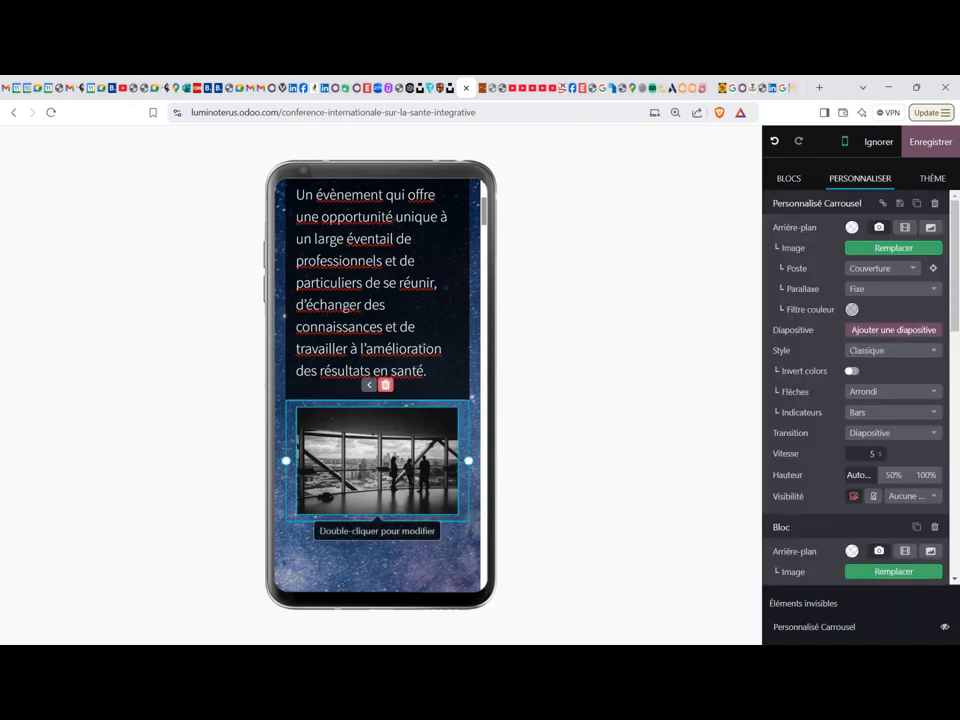
pyautogui.click(386, 386)
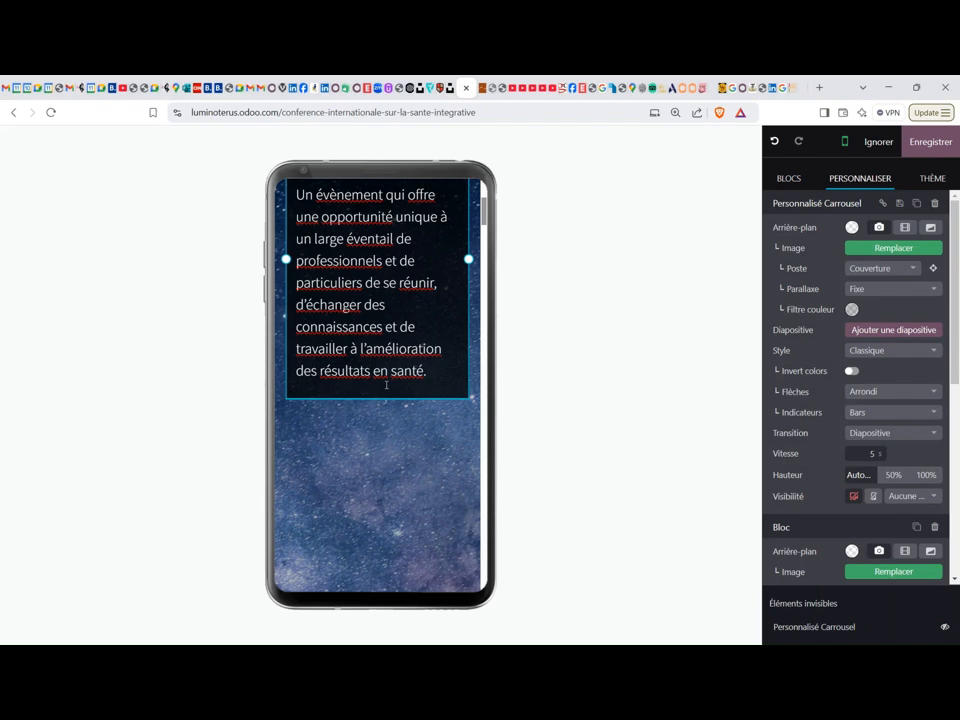
# Examine the spacing around the "Opportunité de réseautage" text and down to the carousel controls in the mobile preview.
pyautogui.scroll(2, 386, 388)
pyautogui.scroll(-4, 402, 450)
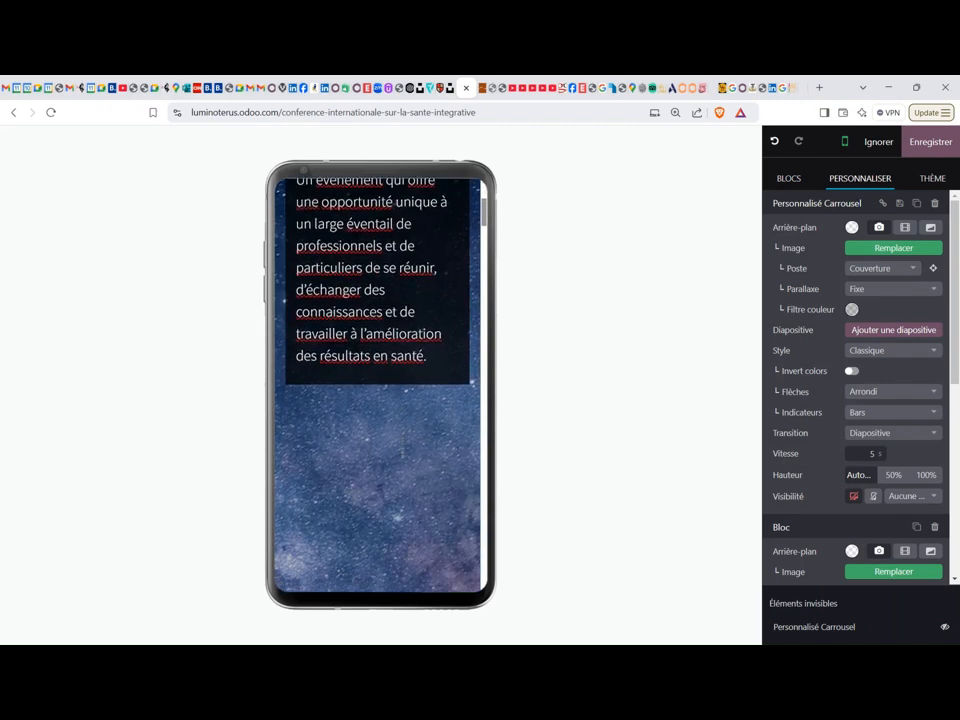
pyautogui.scroll(7, 402, 452)
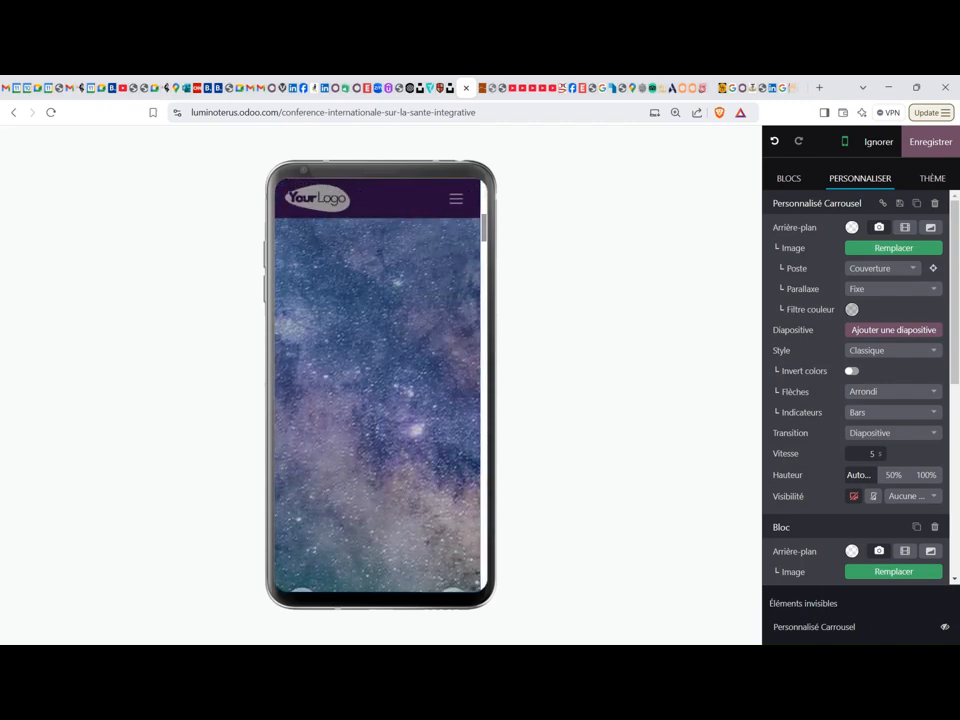
pyautogui.scroll(-2, 404, 448)
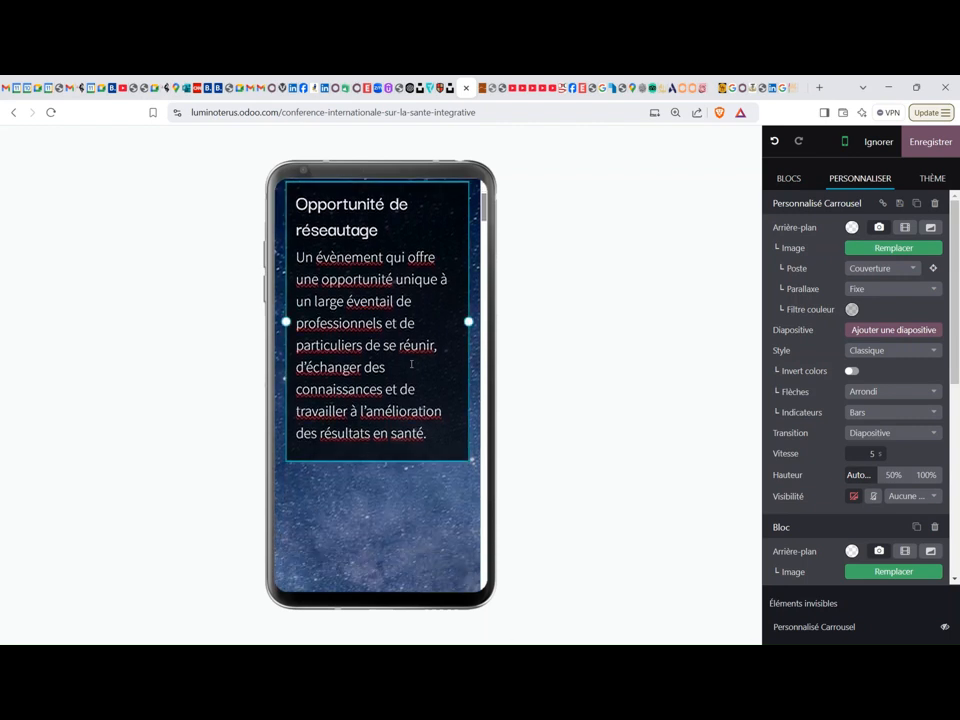
pyautogui.scroll(2, 435, 353)
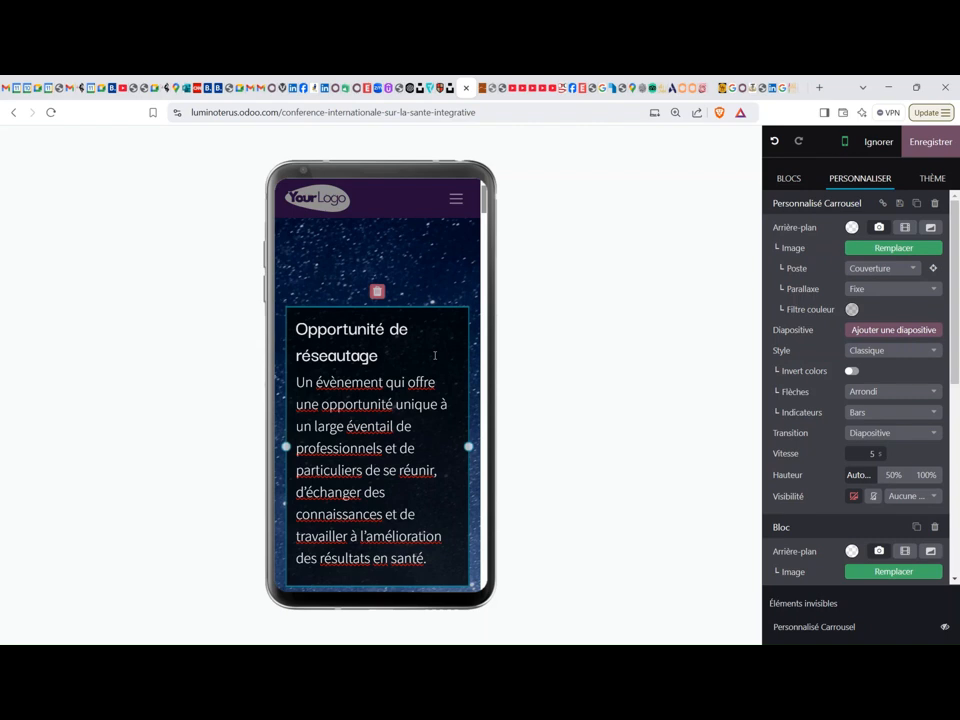
pyautogui.scroll(-2, 303, 274)
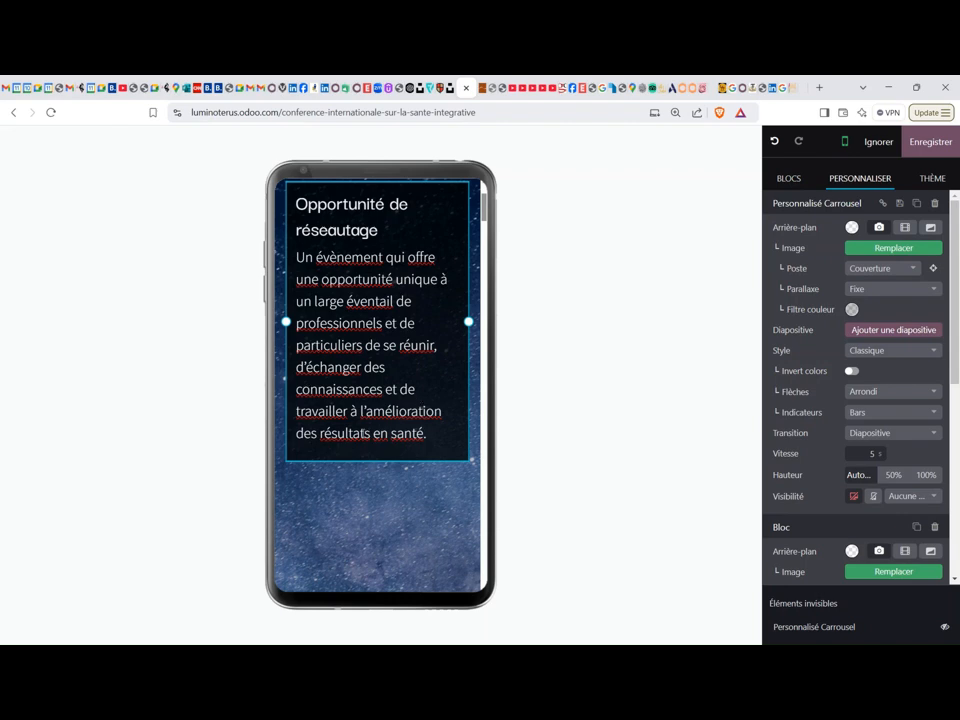
pyautogui.scroll(-4, 360, 433)
pyautogui.scroll(4, 356, 433)
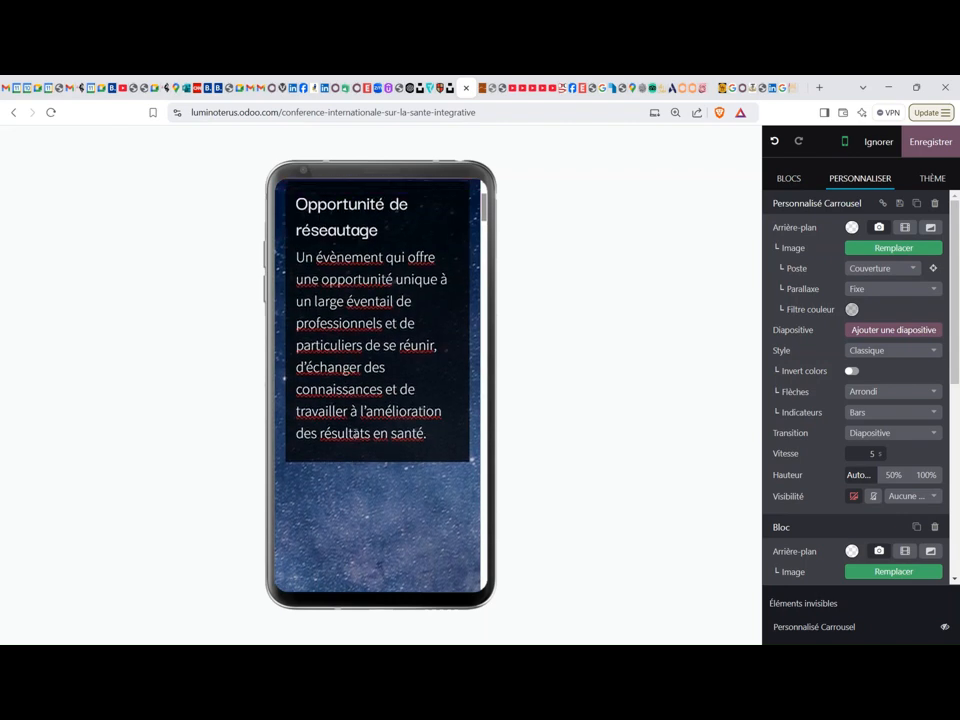
pyautogui.scroll(1, 367, 433)
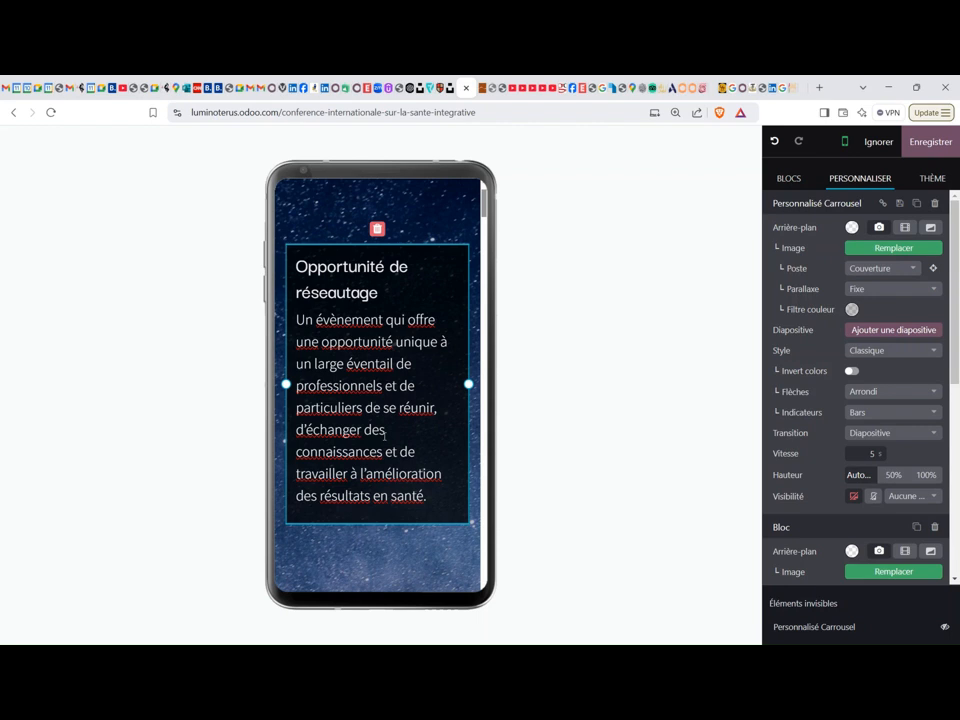
pyautogui.scroll(-5, 391, 441)
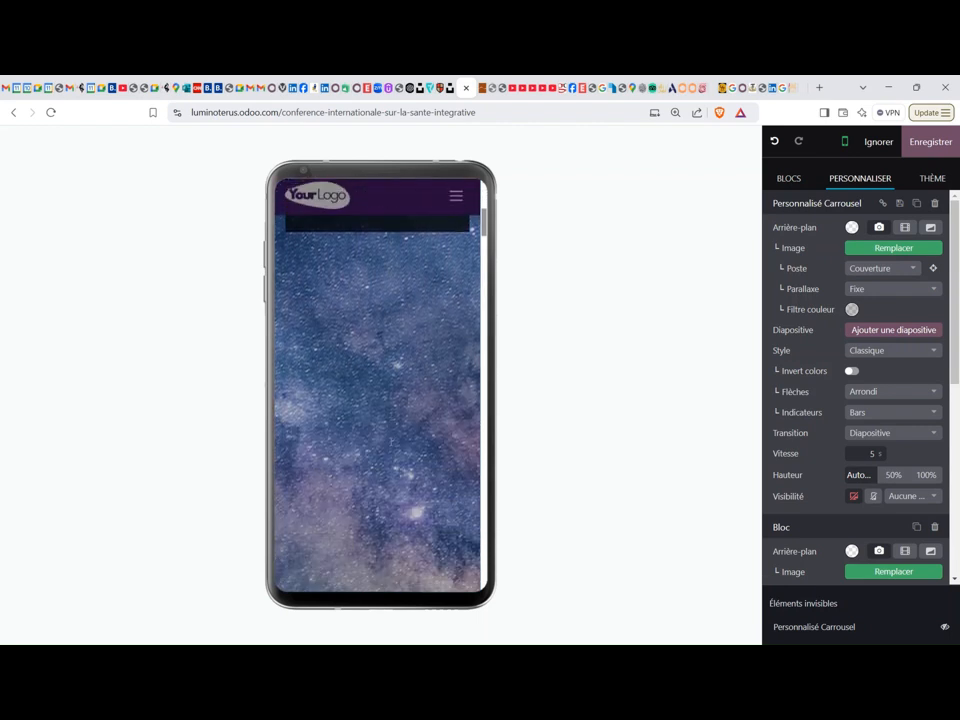
pyautogui.scroll(-1, 377, 400)
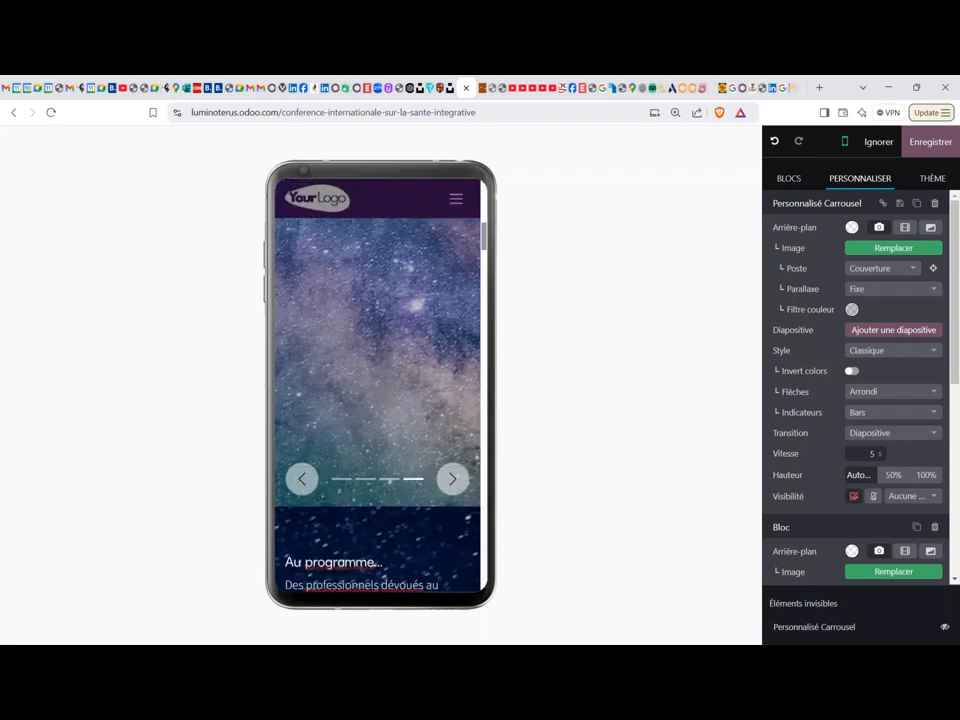
# Delete the round Canadian Board of Integrative Medicine logo from the mobile carousel's first slide.
pyautogui.click(452, 478)
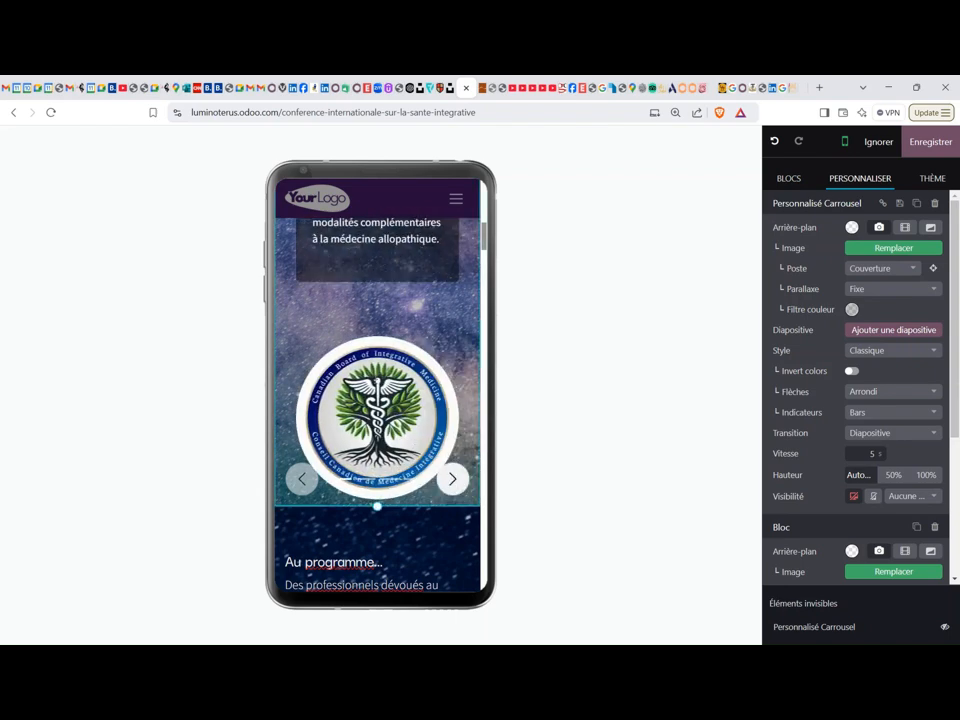
pyautogui.click(380, 345)
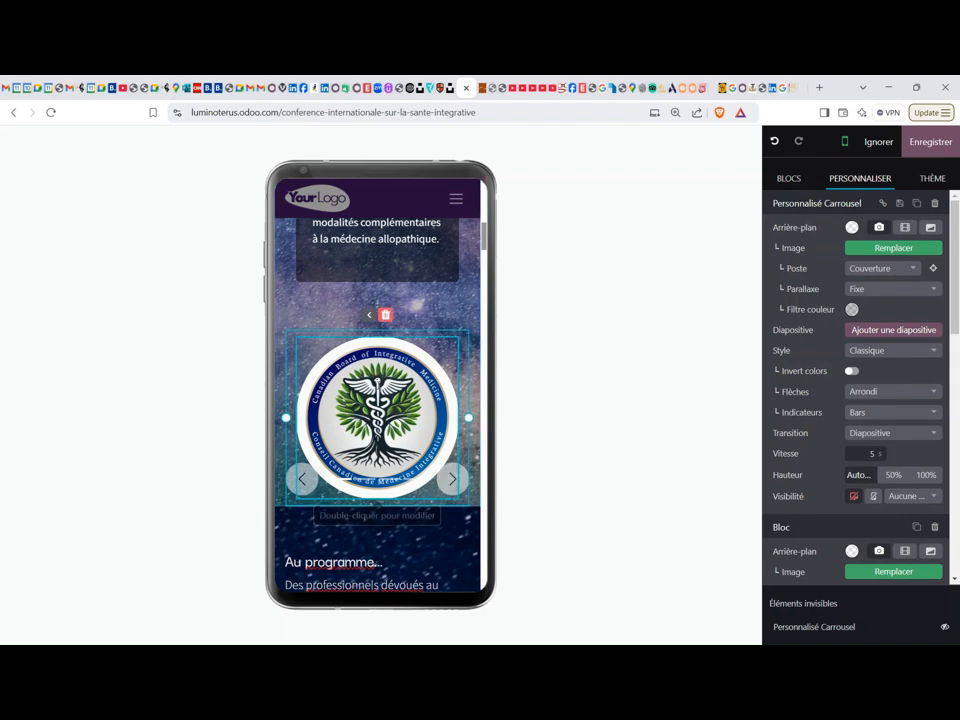
pyautogui.click(386, 315)
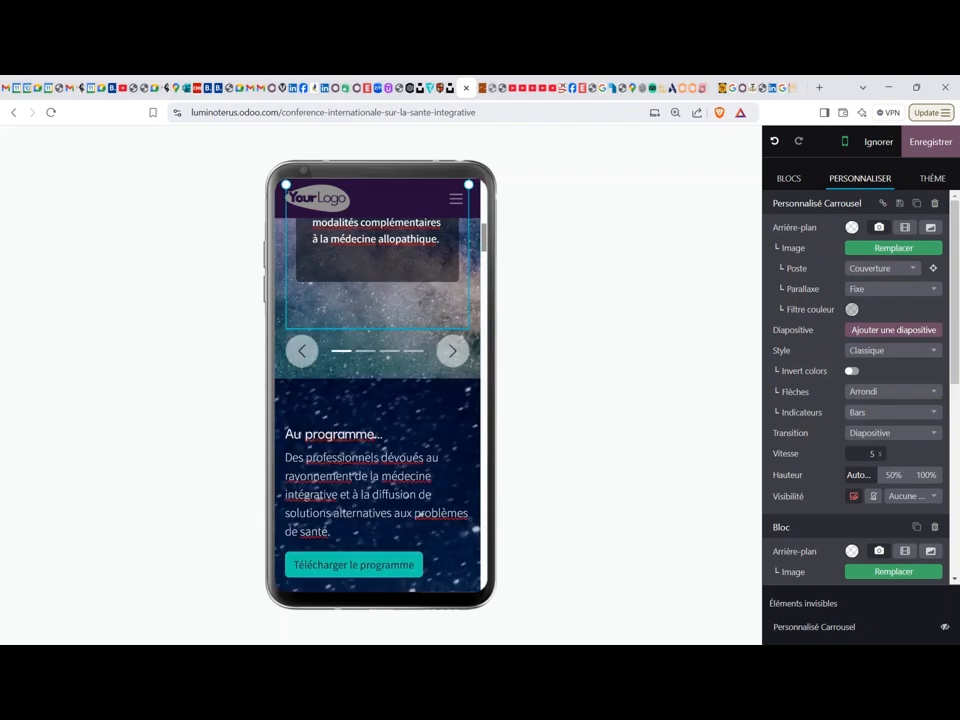
# Go through the mobile carousel to the "Des solutions aux causes profondes" slide and delete its wooden mannequin image.
pyautogui.click(449, 357)
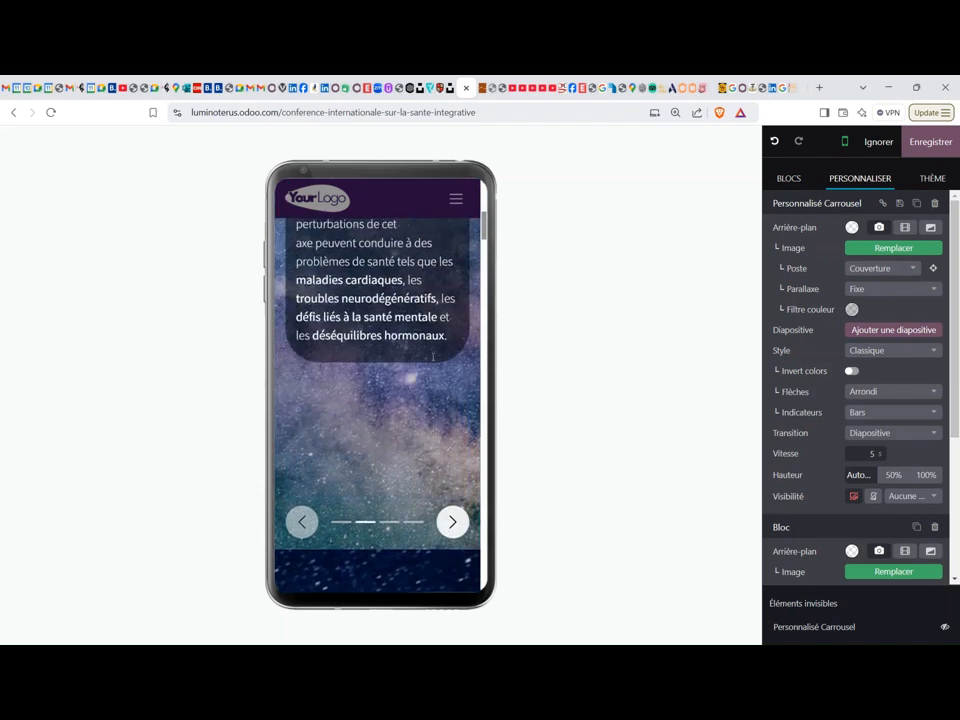
pyautogui.scroll(2, 433, 359)
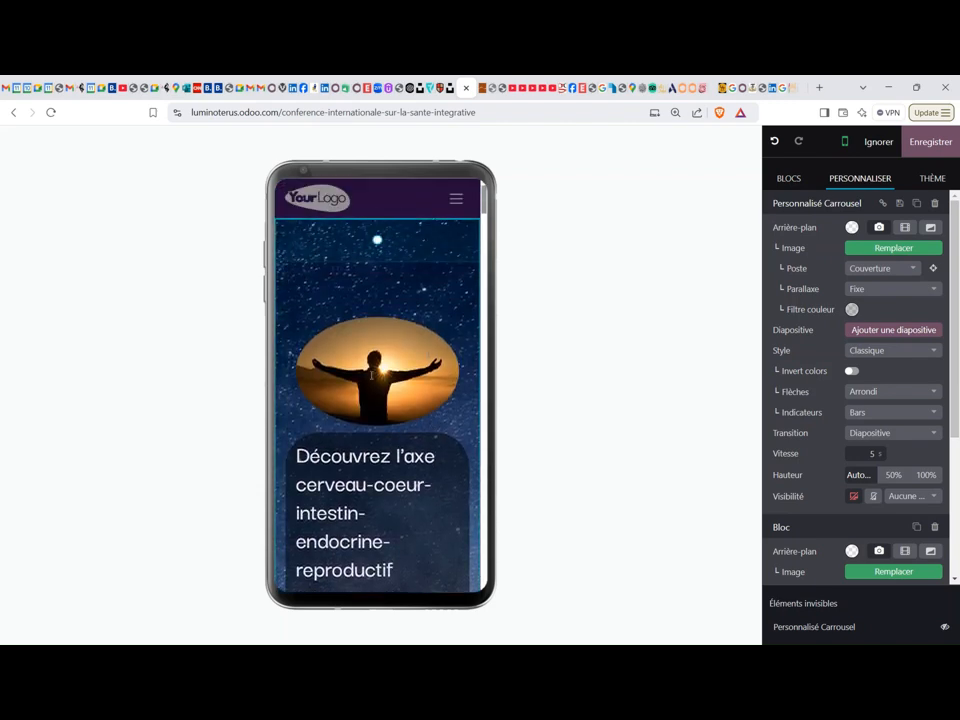
pyautogui.scroll(-5, 388, 364)
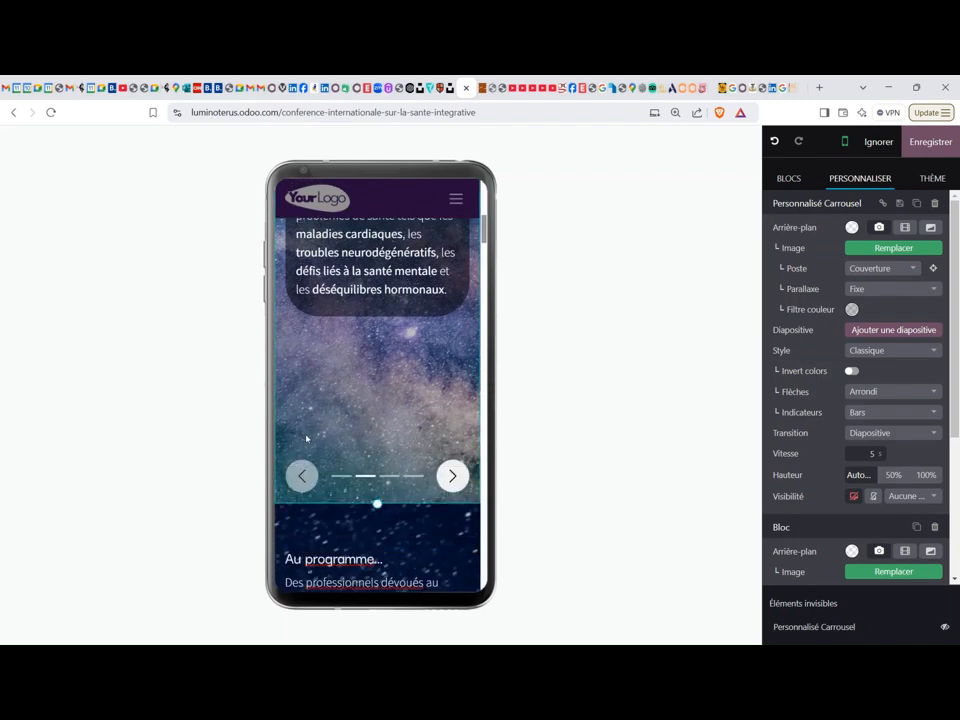
pyautogui.click(452, 476)
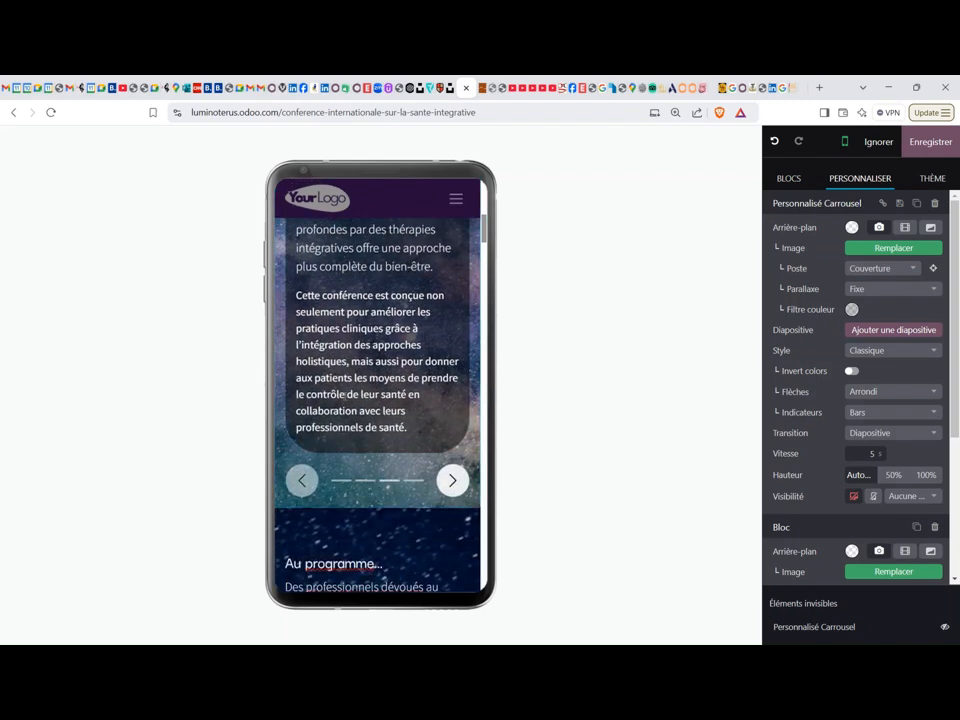
pyautogui.scroll(5, 377, 228)
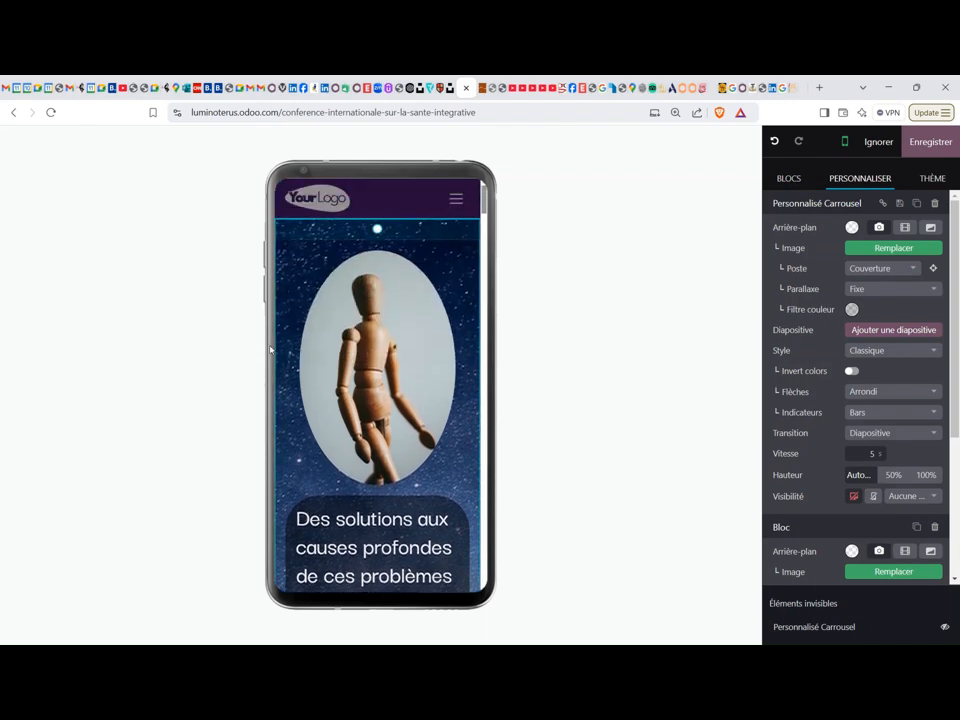
pyautogui.click(287, 269)
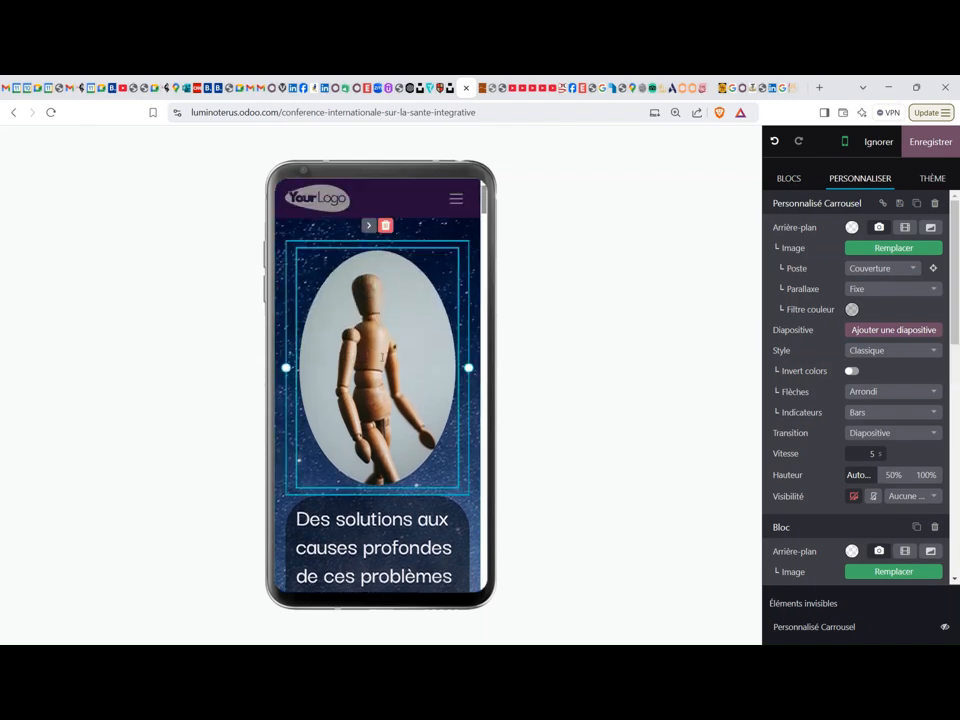
pyautogui.click(387, 227)
# Advance to the "Opportunité de réseautage" slide and examine its height and empty space in the mobile preview.
pyautogui.scroll(-5, 417, 458)
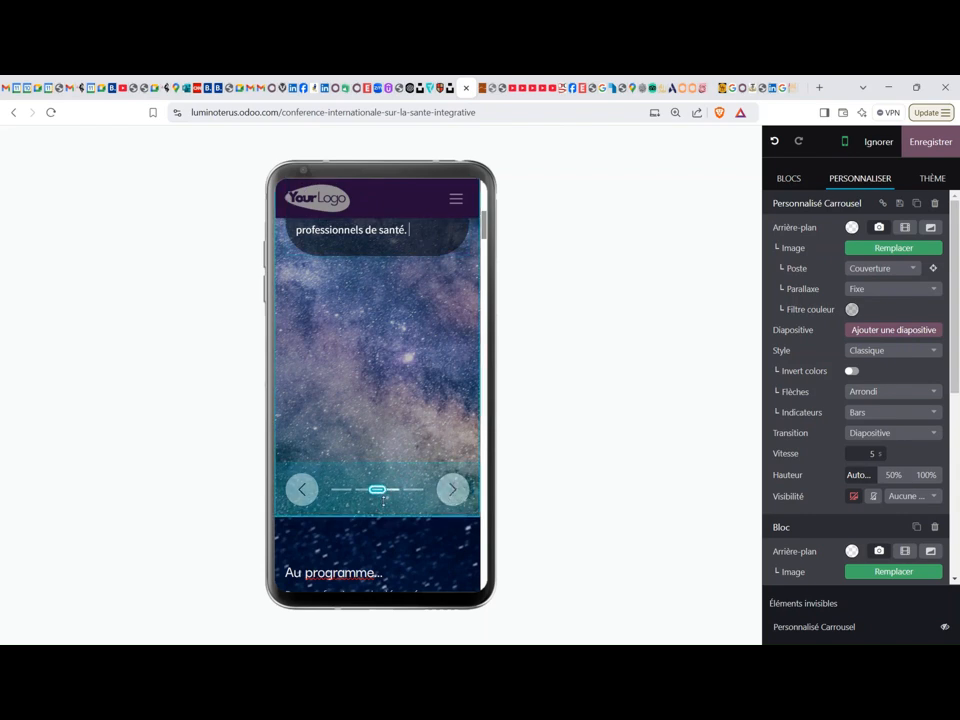
pyautogui.click(453, 500)
pyautogui.scroll(8, 376, 409)
pyautogui.scroll(-2, 376, 409)
pyautogui.scroll(3, 378, 409)
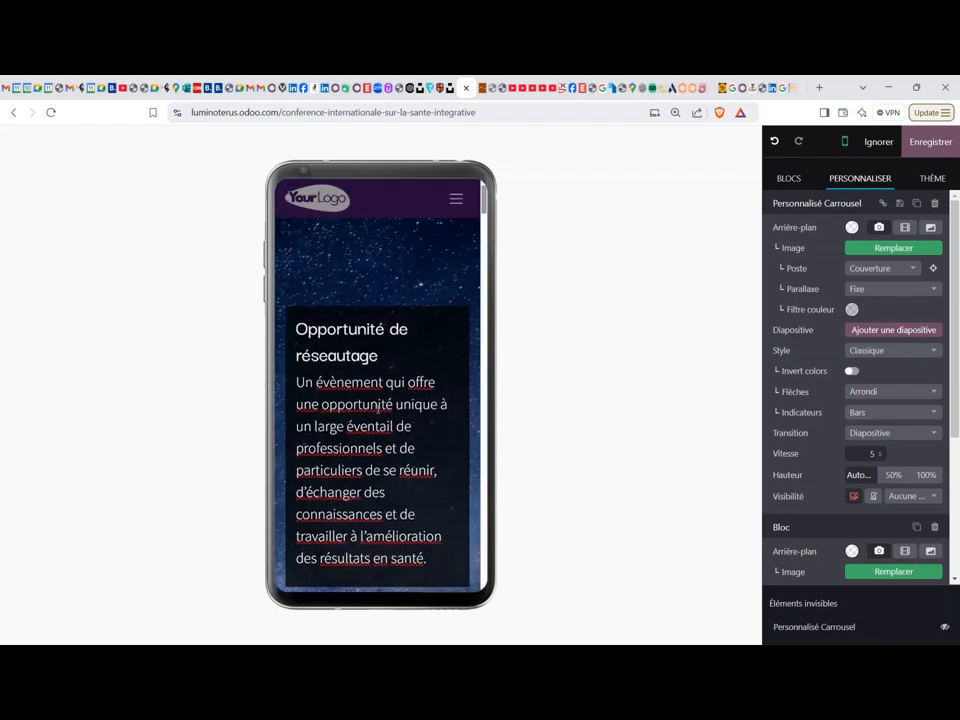
pyautogui.scroll(-4, 378, 409)
pyautogui.scroll(3, 378, 409)
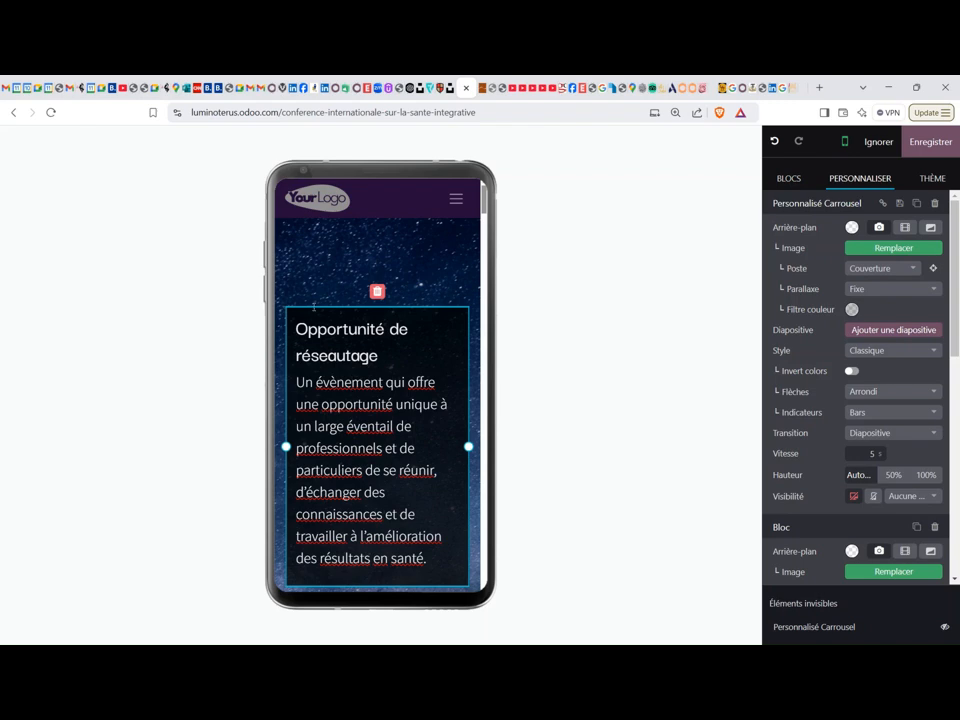
pyautogui.scroll(3, 372, 345)
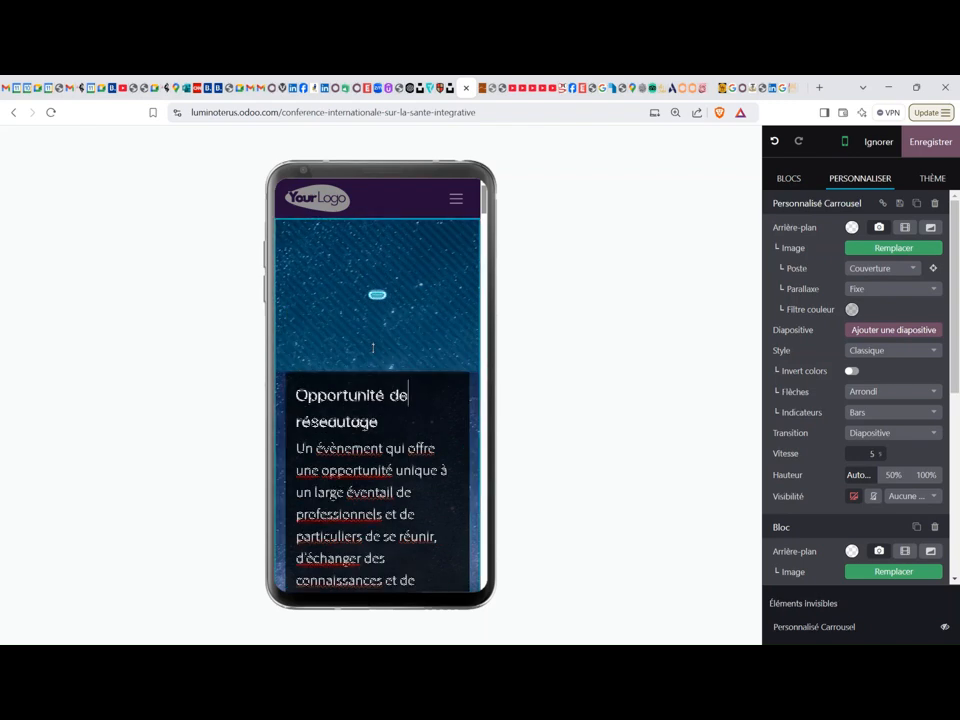
pyautogui.scroll(-5, 380, 390)
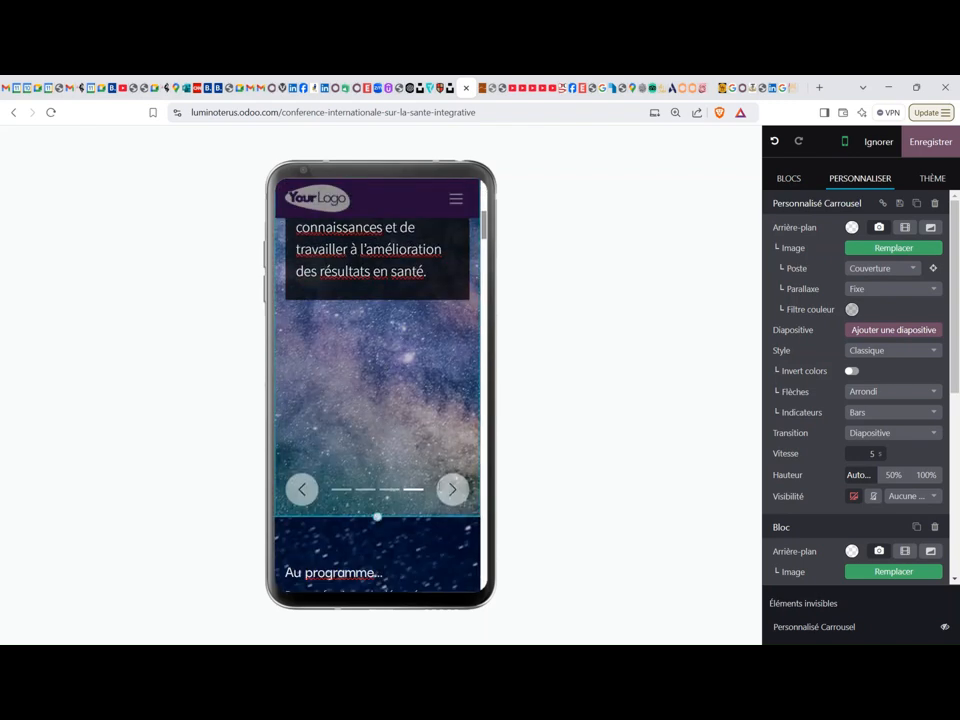
# Return to the mobile carousel's first slide and delete the "Nous sommes ravis d'annoncer" text box and its leftover empty column.
pyautogui.click(453, 488)
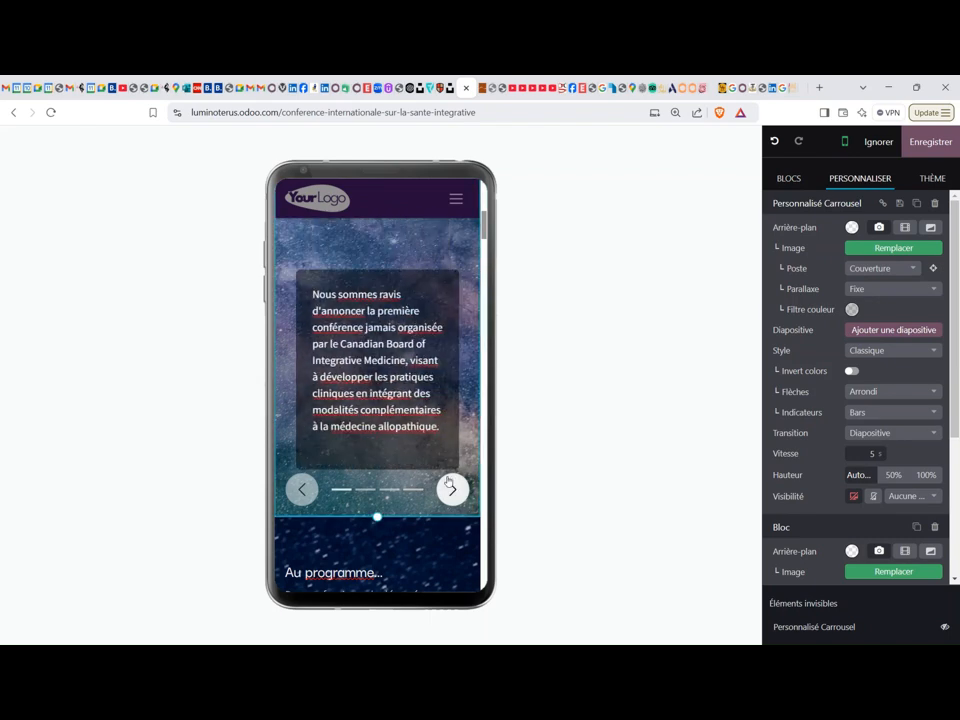
pyautogui.scroll(5, 452, 489)
pyautogui.scroll(2, 452, 480)
pyautogui.scroll(-5, 452, 480)
pyautogui.scroll(-2, 377, 400)
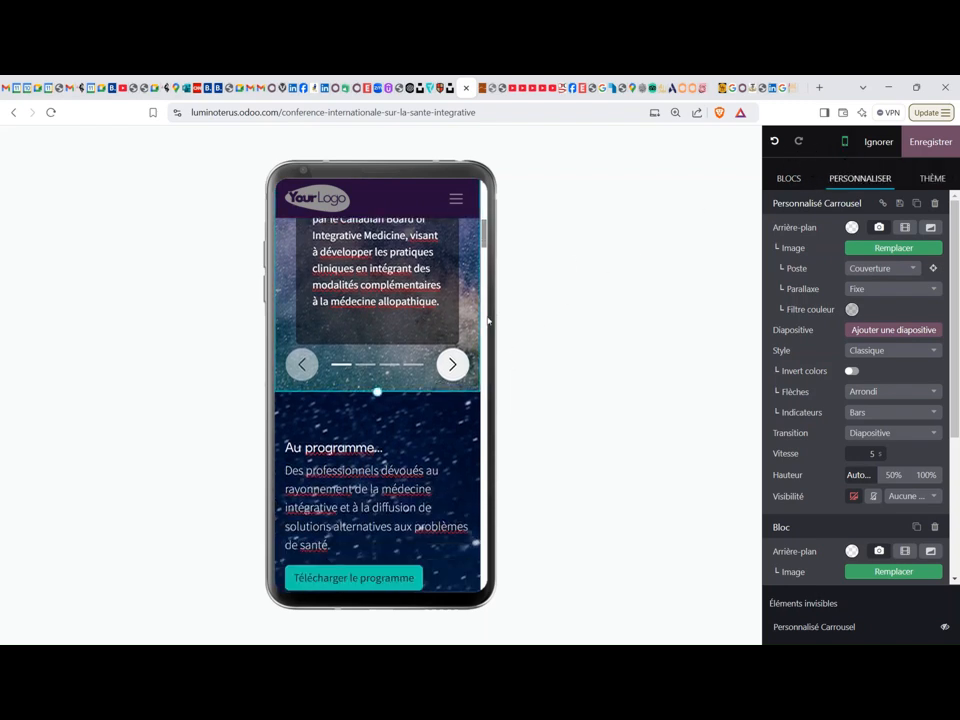
pyautogui.scroll(6, 488, 320)
pyautogui.scroll(-5, 488, 320)
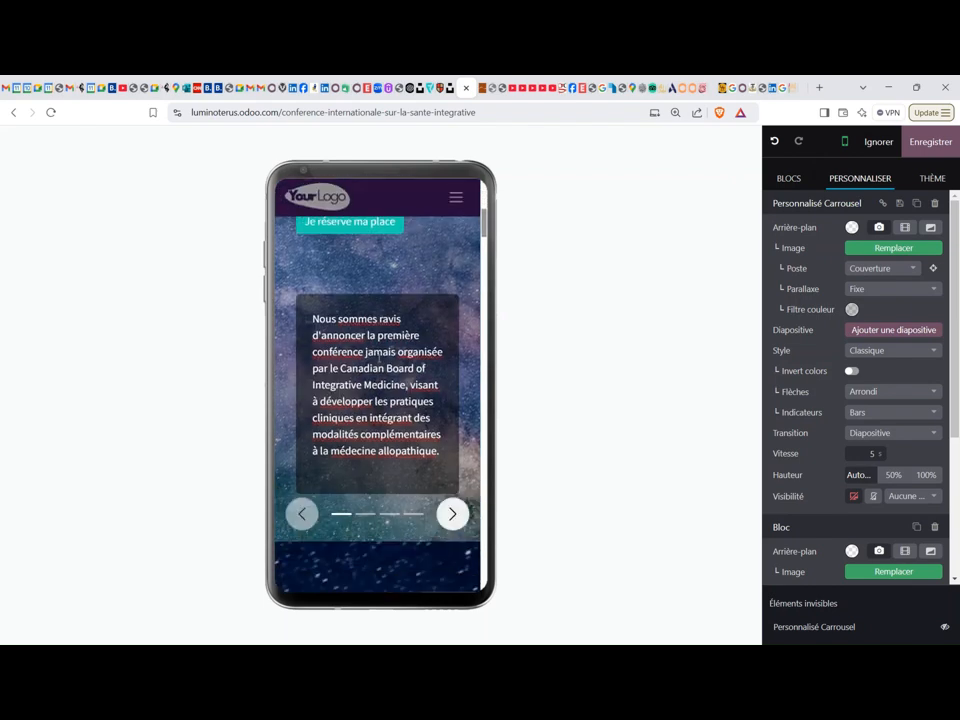
pyautogui.scroll(-1, 378, 357)
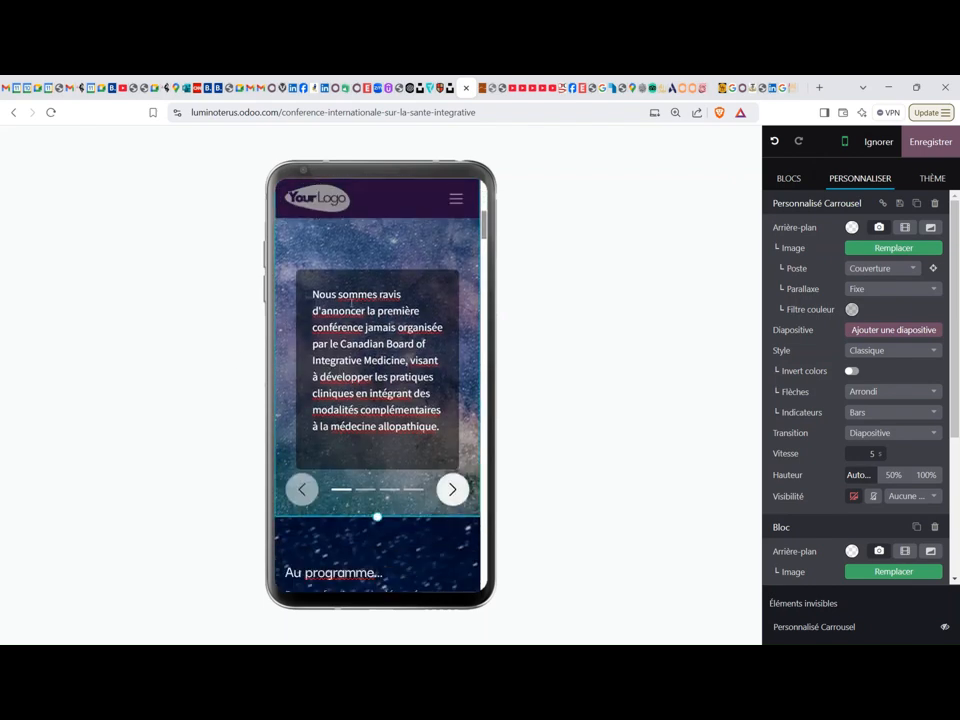
pyautogui.click(427, 279)
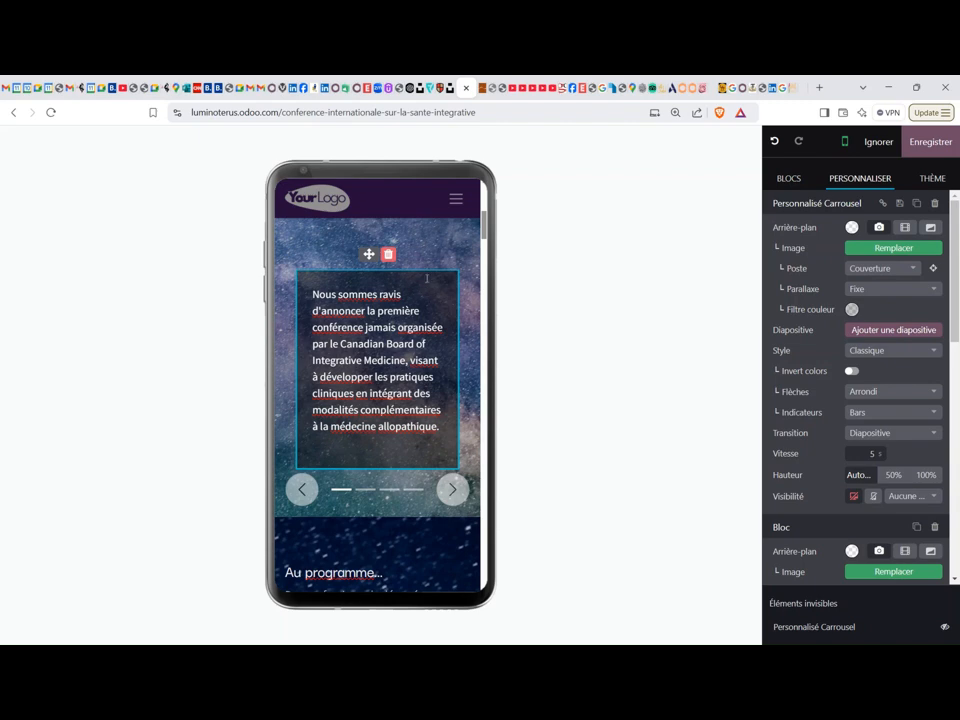
pyautogui.click(389, 256)
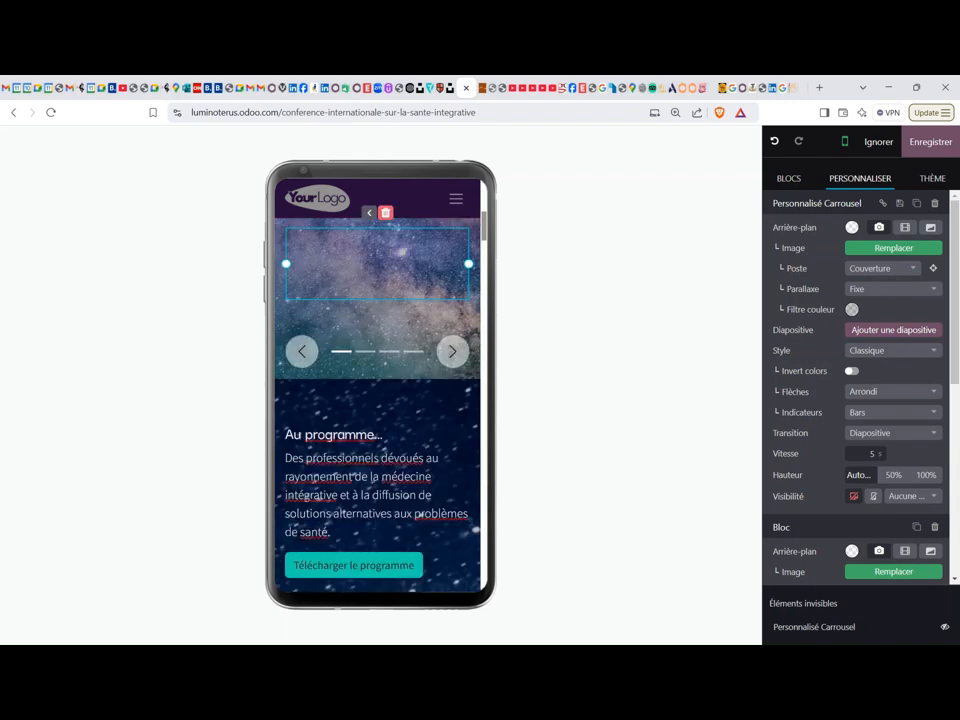
pyautogui.click(387, 213)
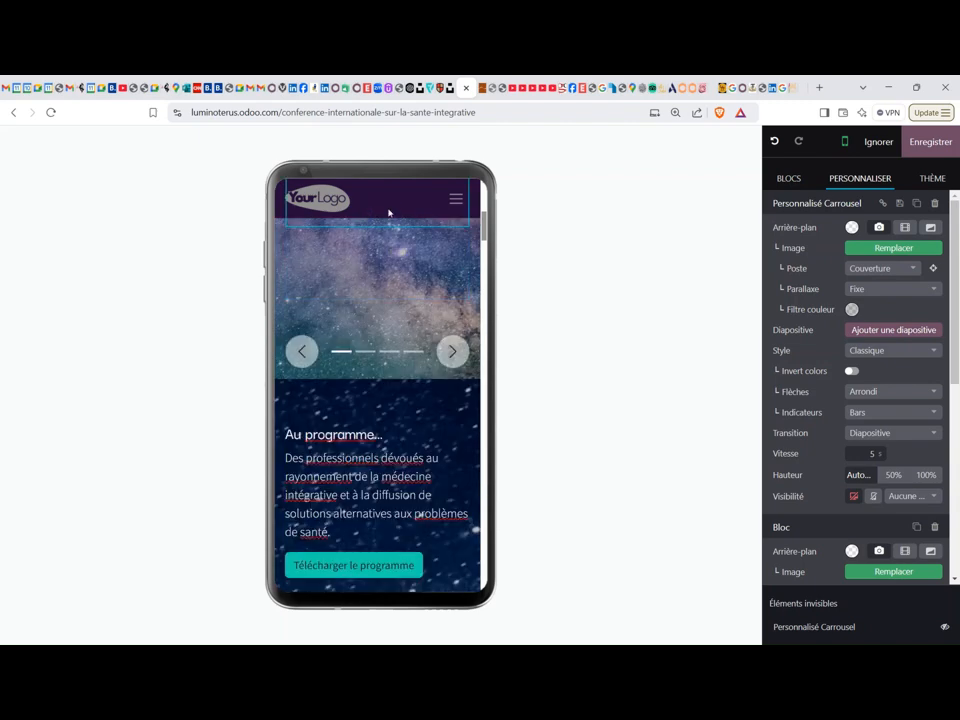
# Go through all the mobile carousel's slides in the mobile preview, checking the remaining empty space and how the text fits.
pyautogui.scroll(5, 420, 313)
pyautogui.scroll(-2, 420, 313)
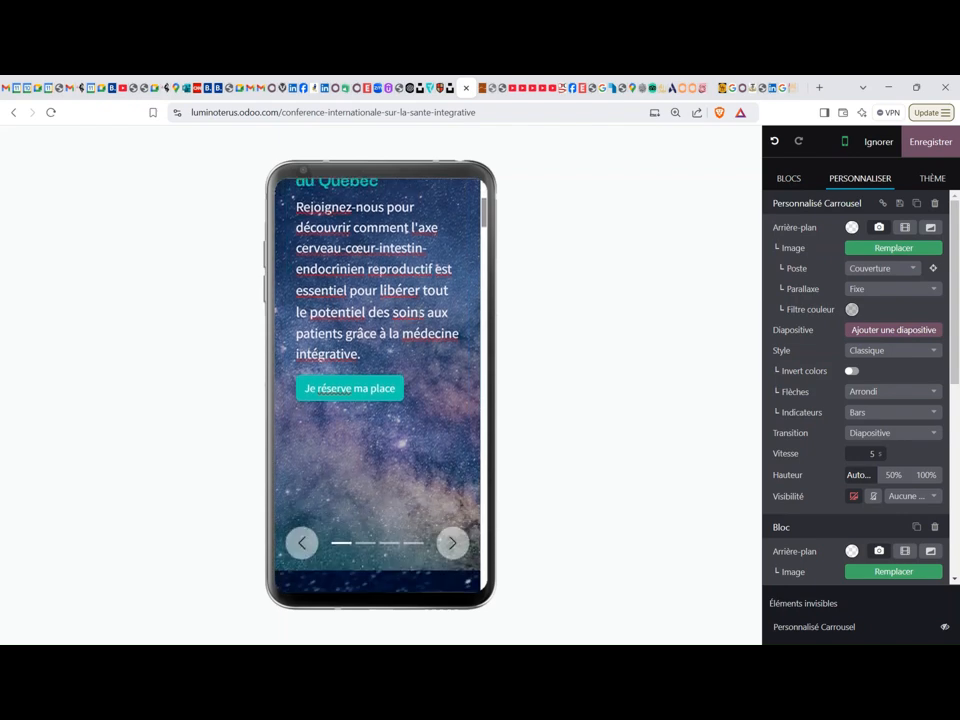
pyautogui.scroll(1, 420, 313)
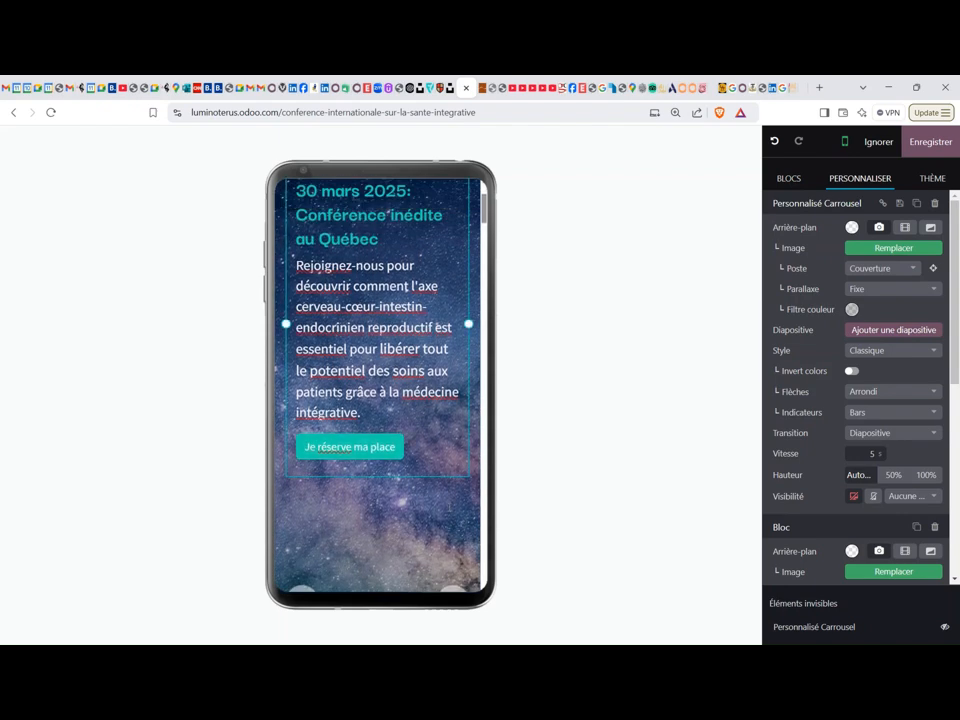
pyautogui.scroll(-1, 378, 385)
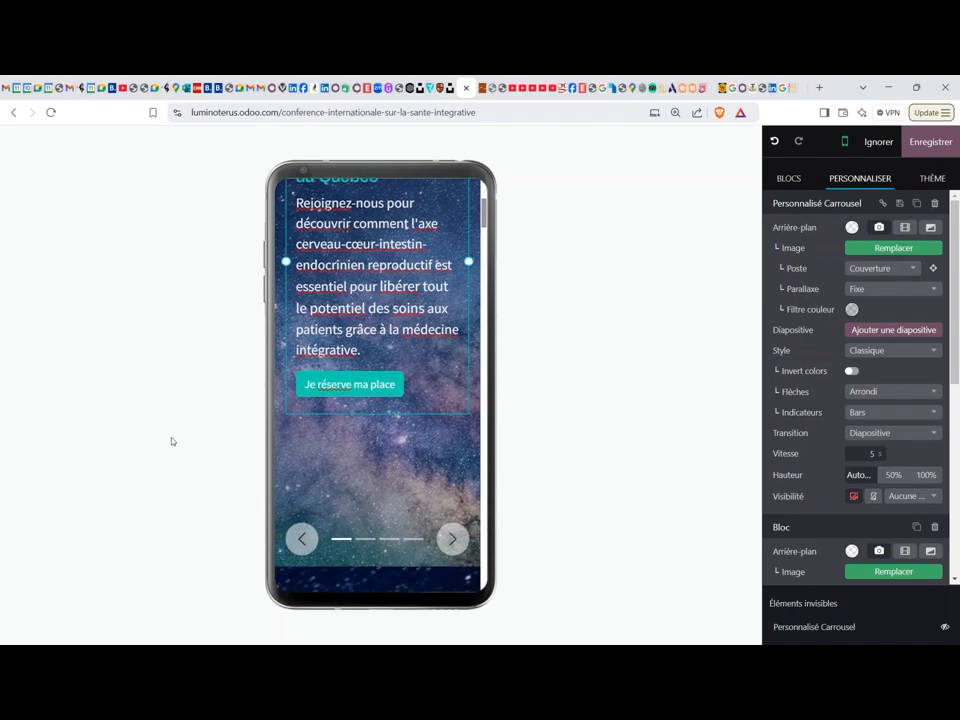
pyautogui.click(452, 539)
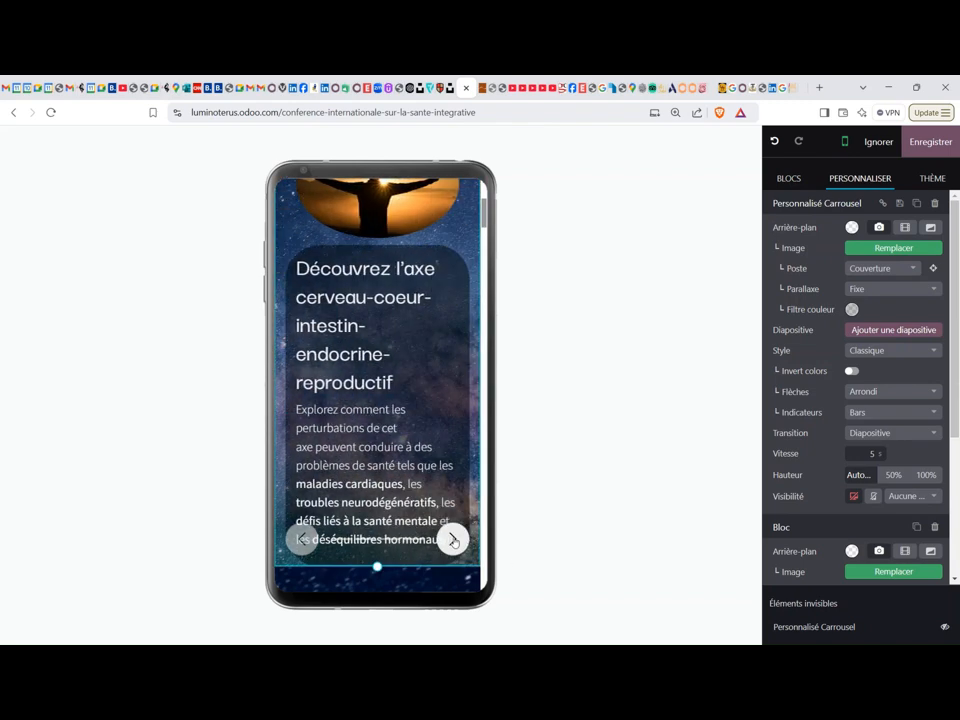
pyautogui.click(452, 539)
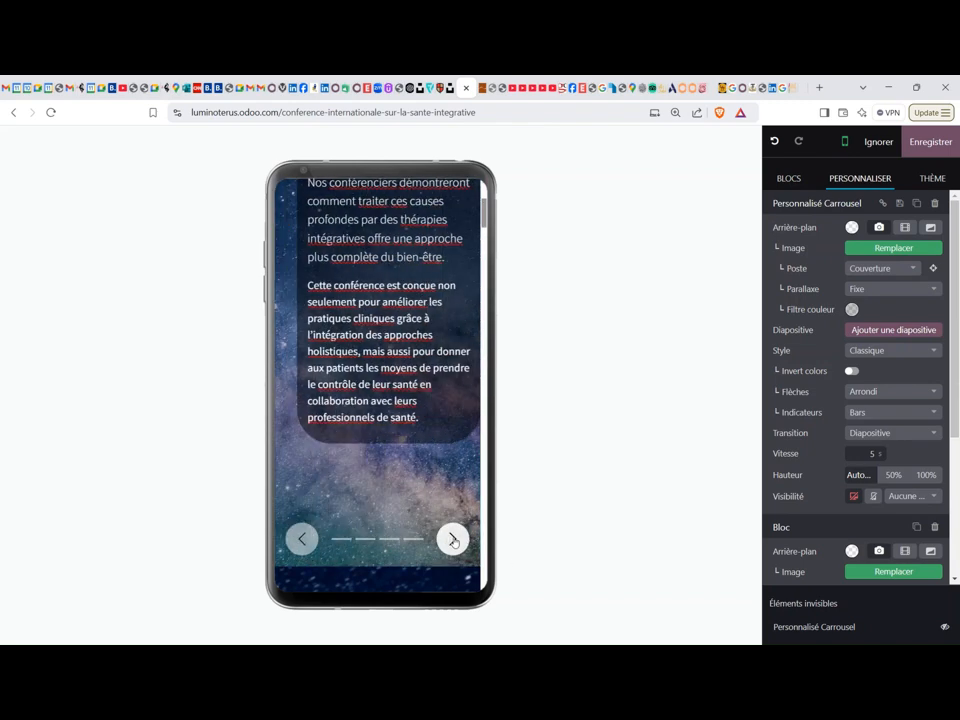
pyautogui.click(452, 539)
pyautogui.click(452, 539)
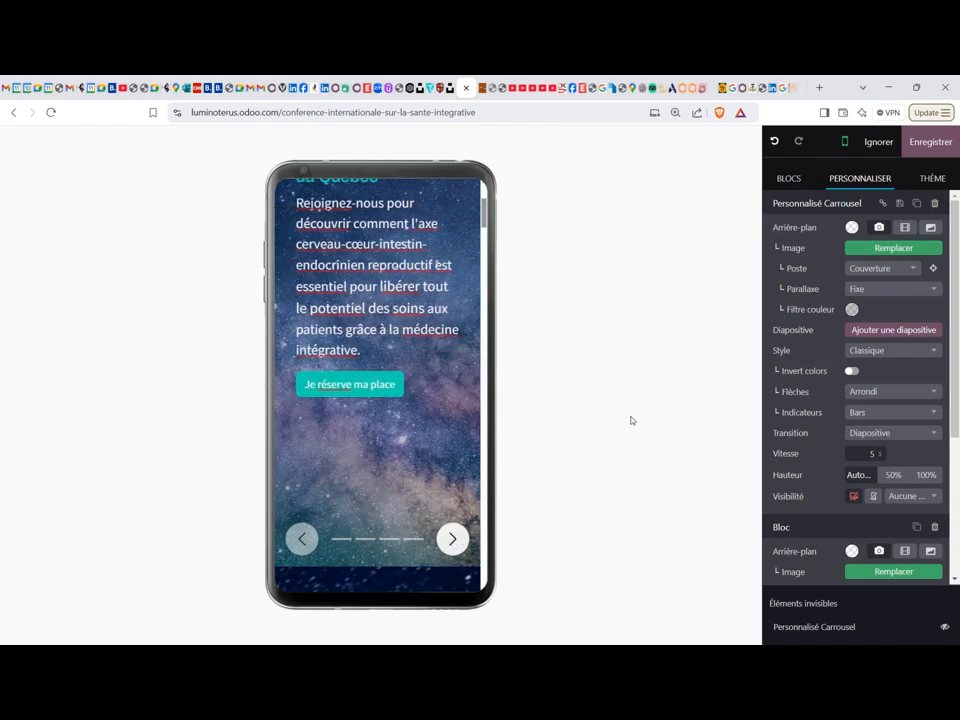
# Undo the last recorded change, then return to the mobile carousel's first slide to check its content.
pyautogui.click(774, 142)
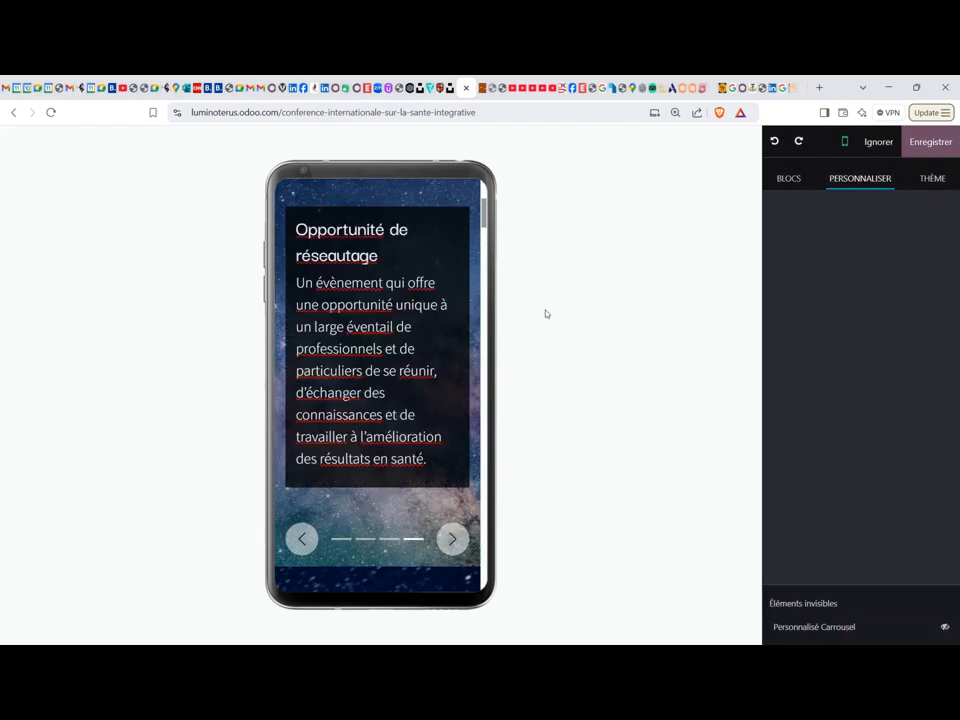
pyautogui.scroll(3, 377, 408)
pyautogui.scroll(-6, 377, 408)
pyautogui.scroll(1, 378, 408)
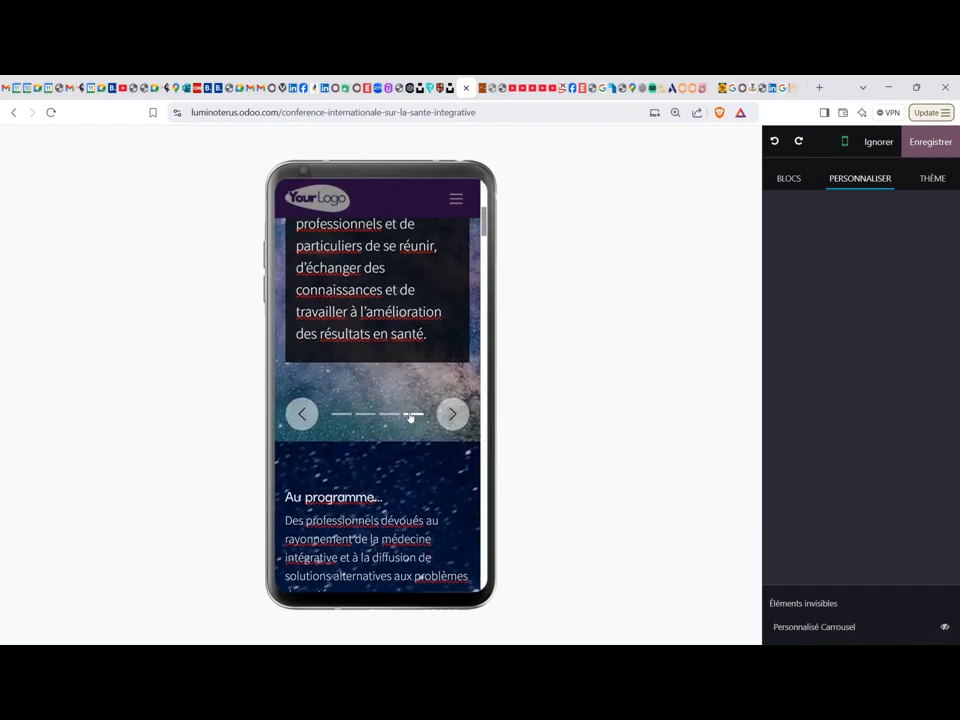
pyautogui.click(451, 418)
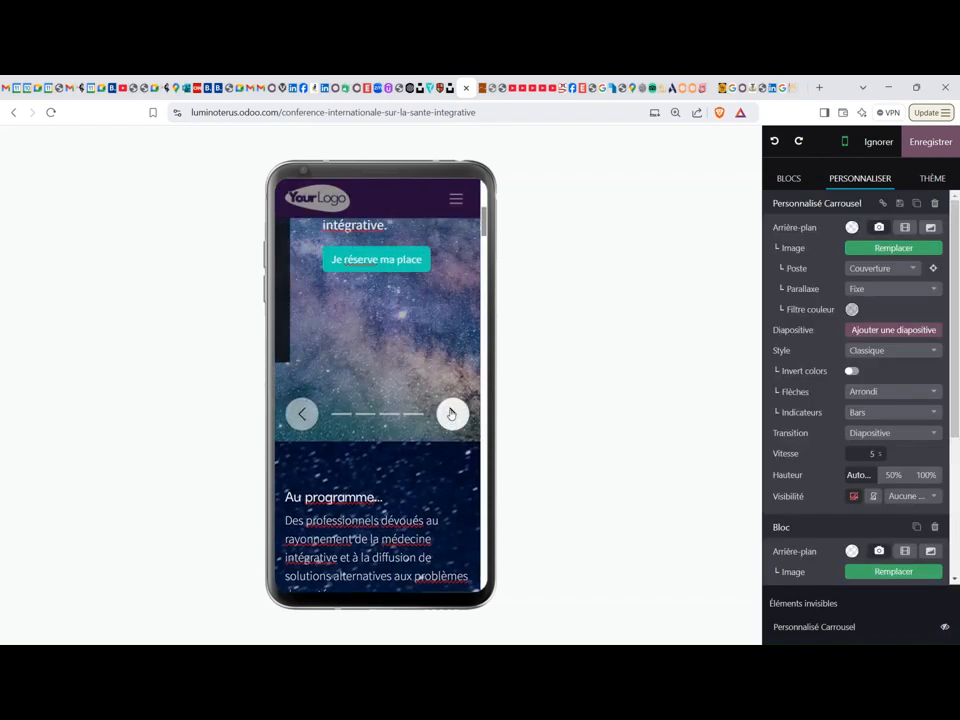
pyautogui.scroll(4, 451, 418)
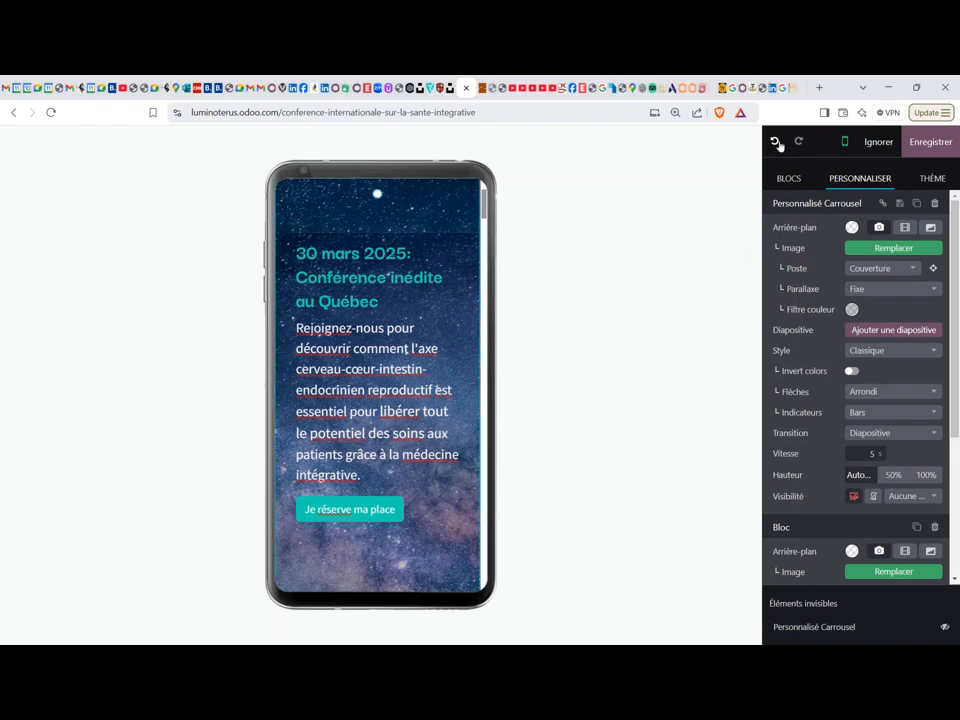
# Keep undoing changes until the "Nous sommes ravis d'annoncer" text box is restored on the mobile carousel's first slide.
pyautogui.click(774, 145)
pyautogui.click(798, 143)
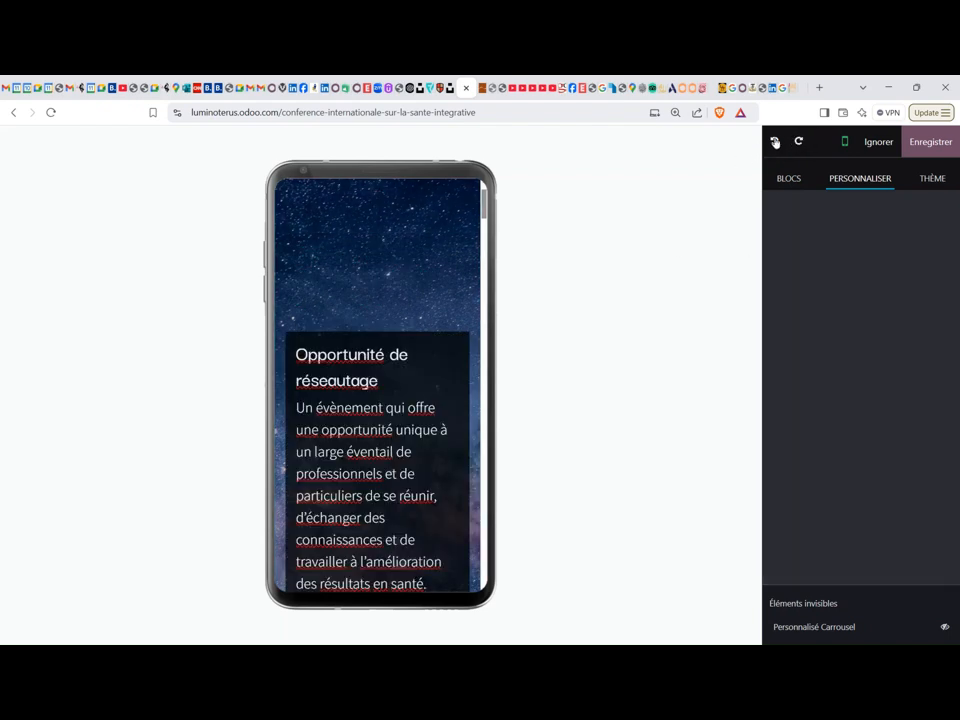
pyautogui.click(775, 143)
pyautogui.click(775, 143)
pyautogui.click(775, 143)
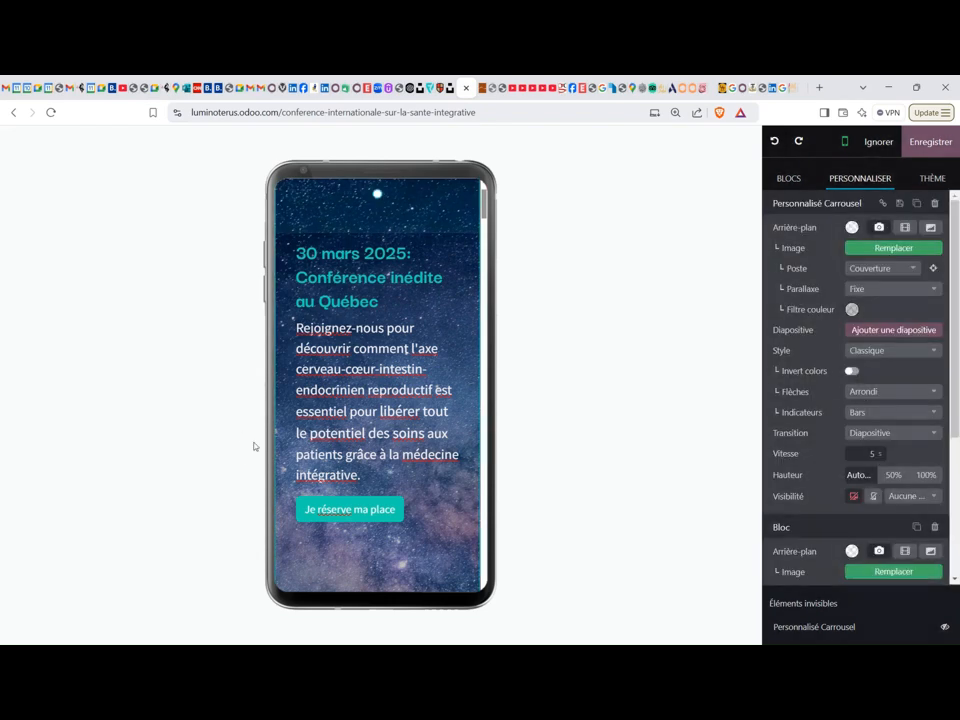
pyautogui.scroll(-4, 339, 420)
pyautogui.scroll(2, 342, 423)
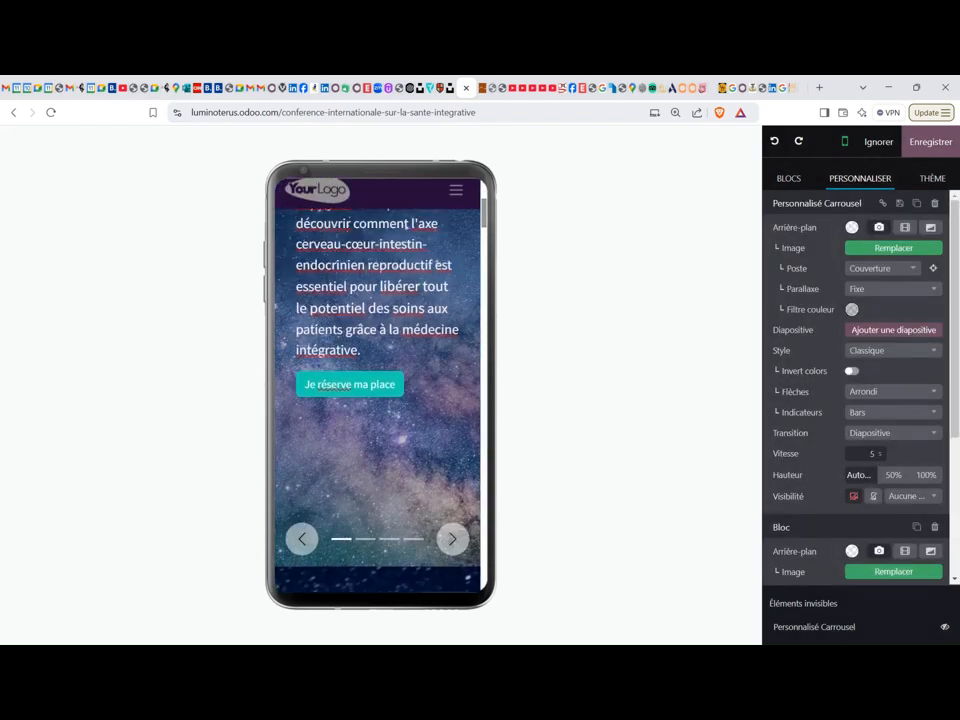
pyautogui.click(775, 143)
pyautogui.click(775, 143)
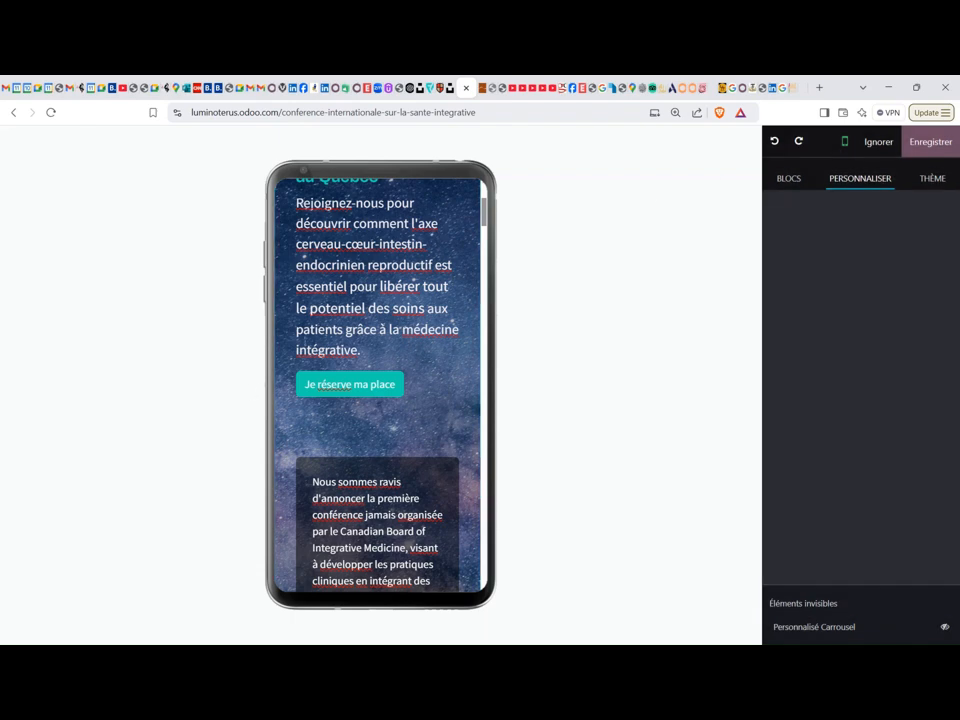
pyautogui.scroll(3, 364, 483)
pyautogui.scroll(-4, 390, 472)
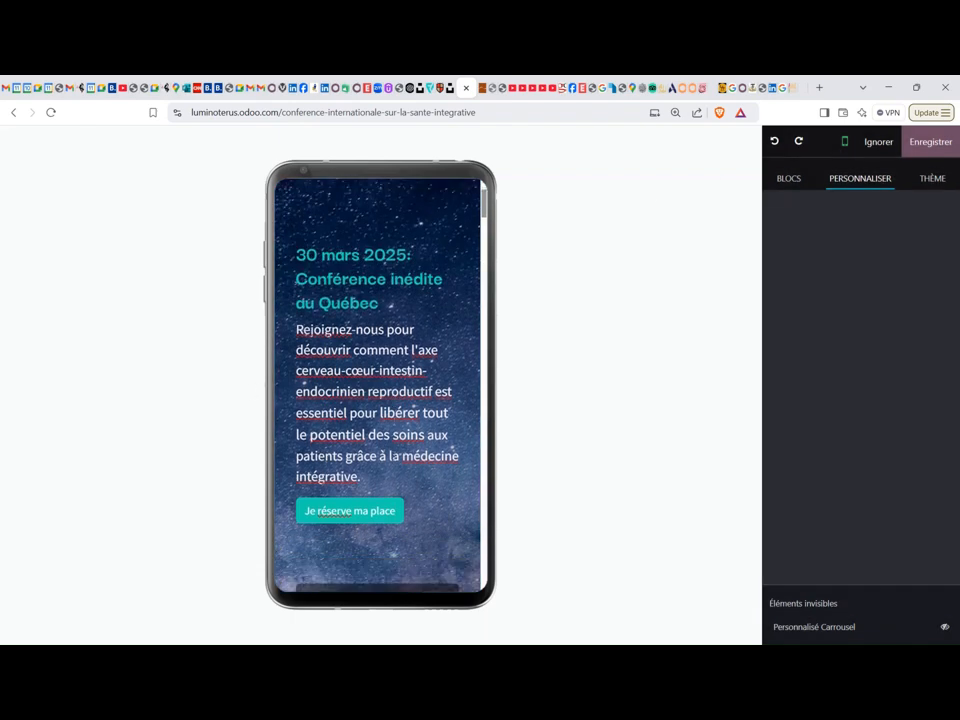
pyautogui.scroll(-2, 293, 351)
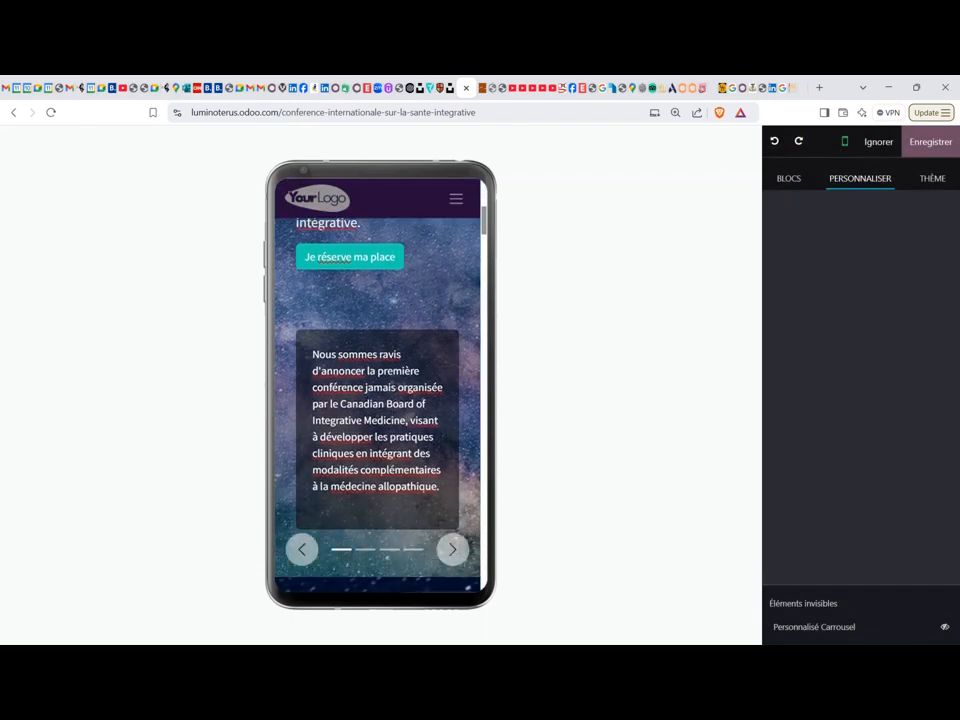
# Switch the page back to desktop view, dismiss the error message, and go to the "Au programme..." section.
pyautogui.click(845, 141)
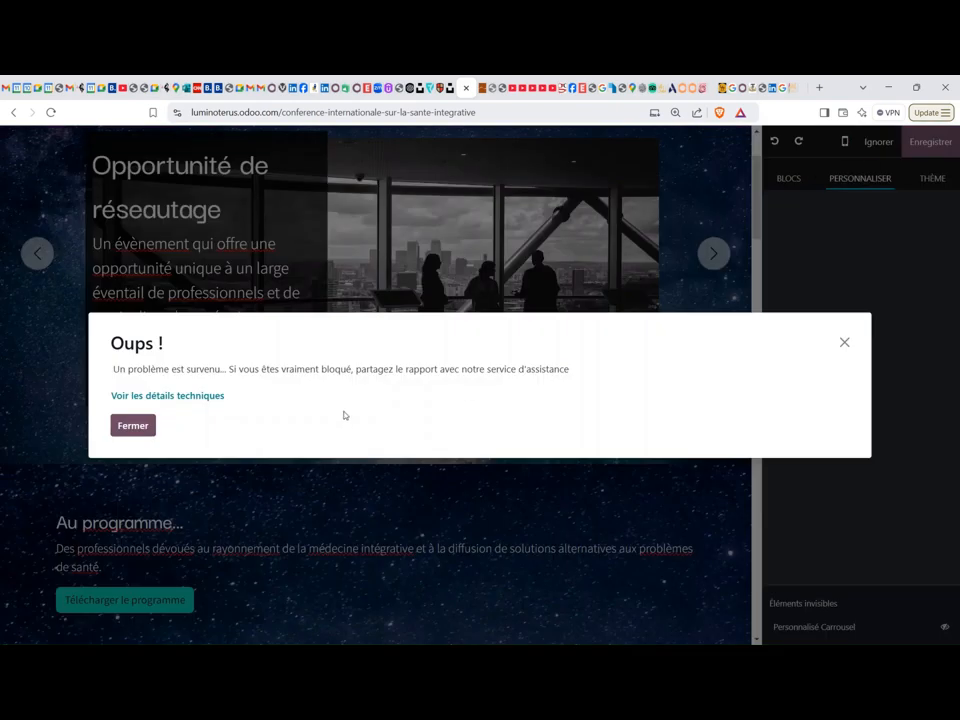
pyautogui.click(129, 430)
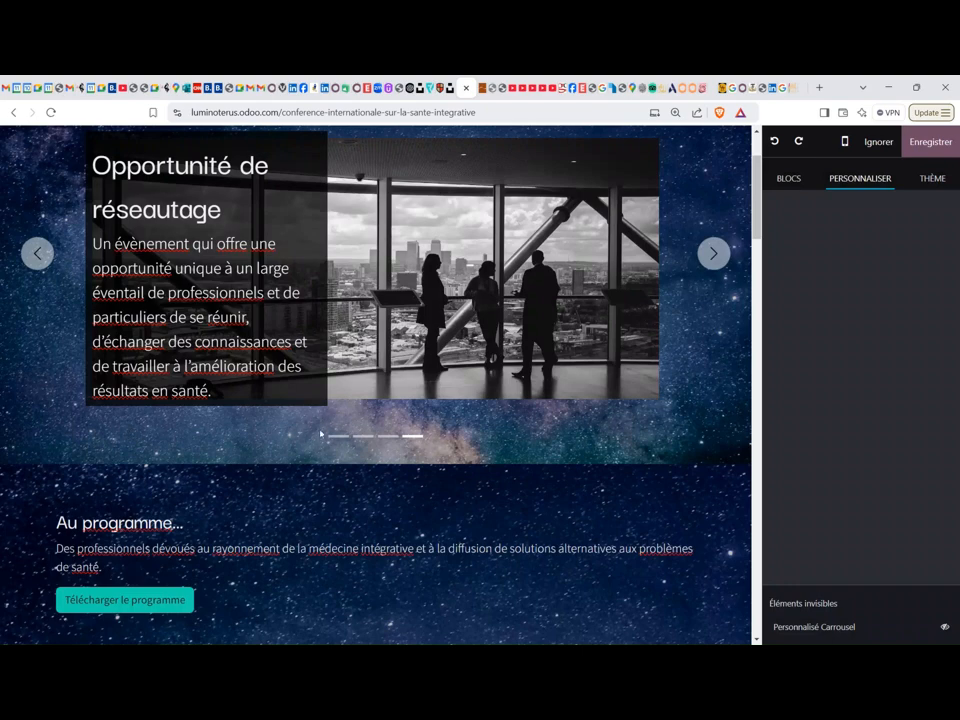
pyautogui.scroll(2, 320, 433)
pyautogui.scroll(-2, 580, 423)
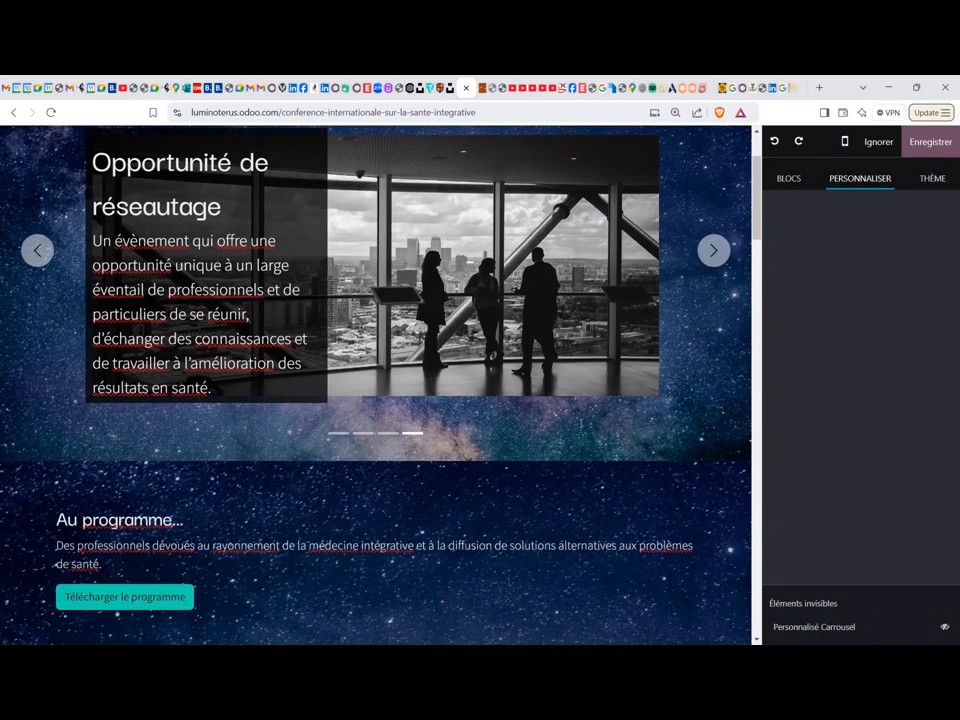
pyautogui.scroll(2, 580, 423)
pyautogui.scroll(-5, 580, 423)
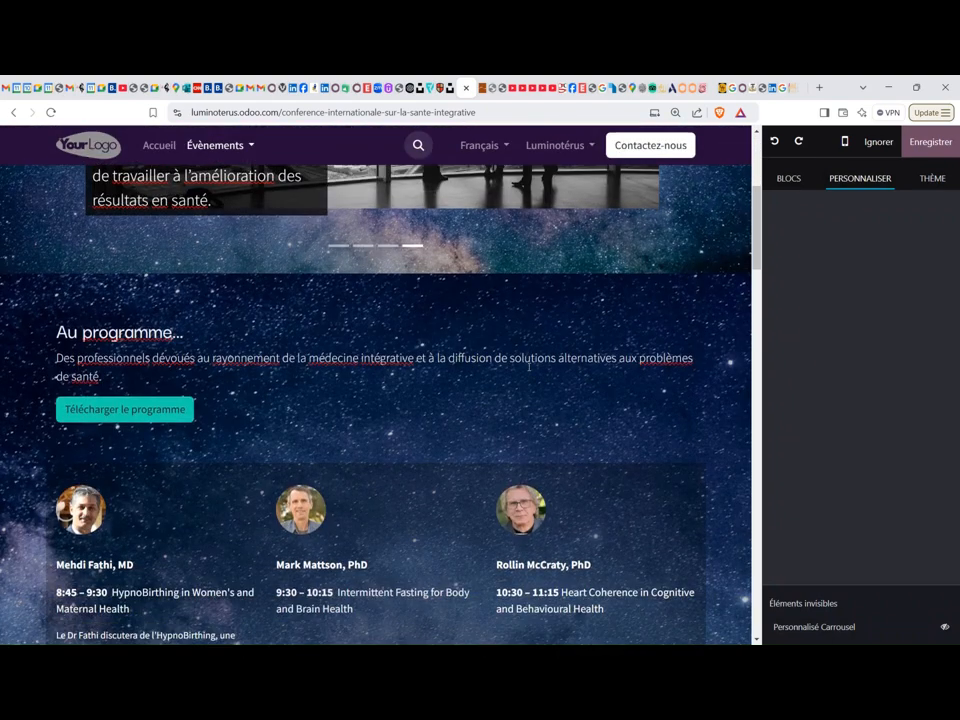
# Duplicate the "Au programme..." section, hiding the original on mobile and the copy on desktop.
pyautogui.click(504, 314)
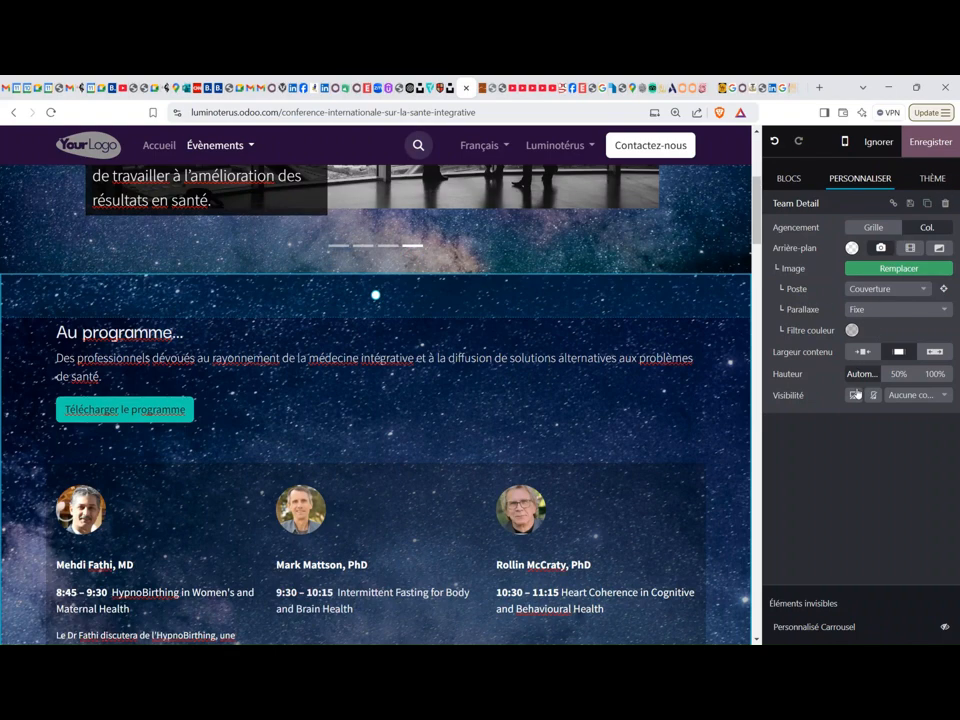
pyautogui.click(689, 394)
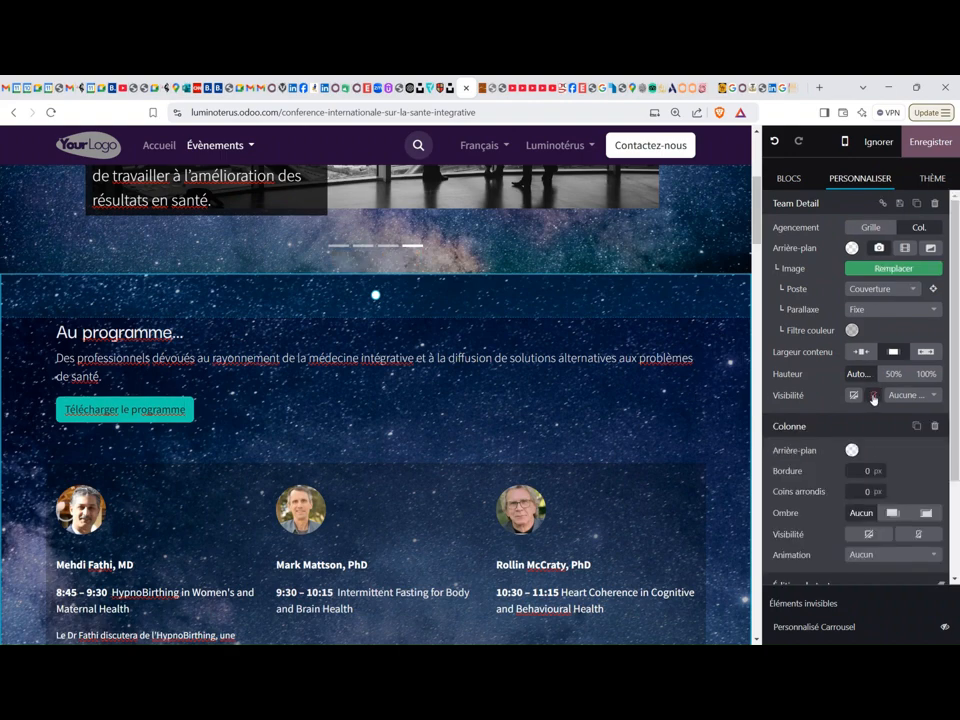
pyautogui.scroll(-4, 695, 394)
pyautogui.scroll(4, 695, 394)
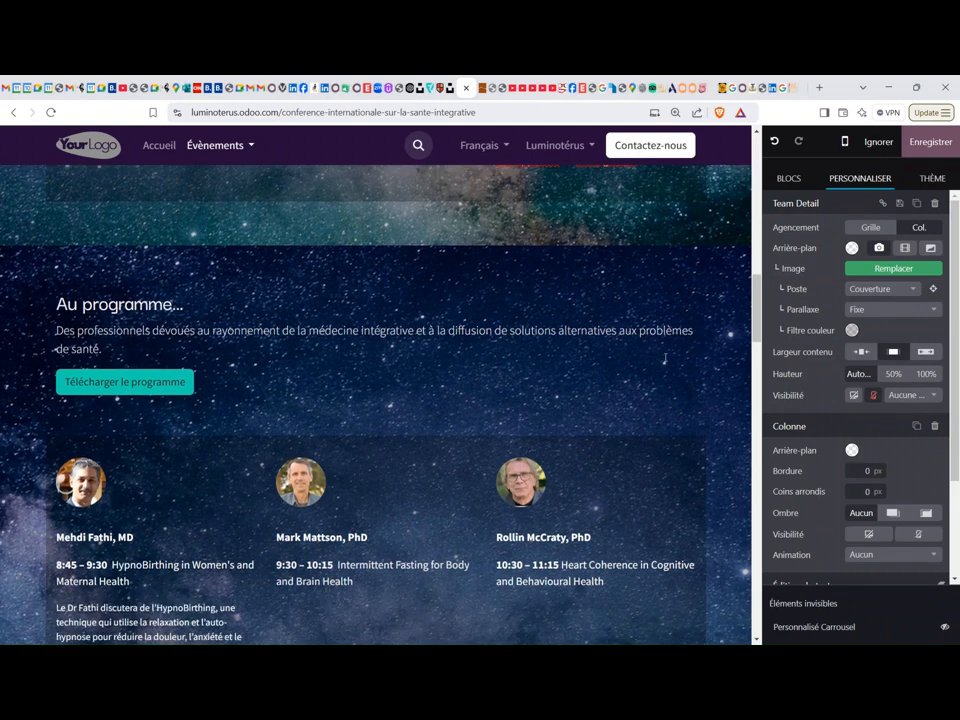
pyautogui.click(684, 270)
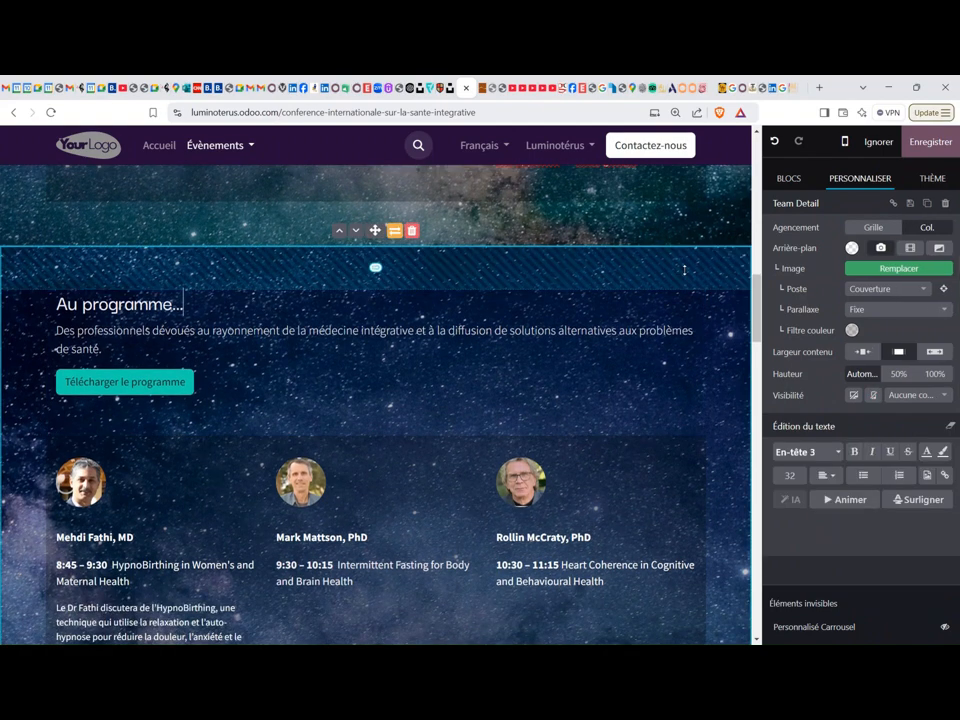
pyautogui.click(855, 400)
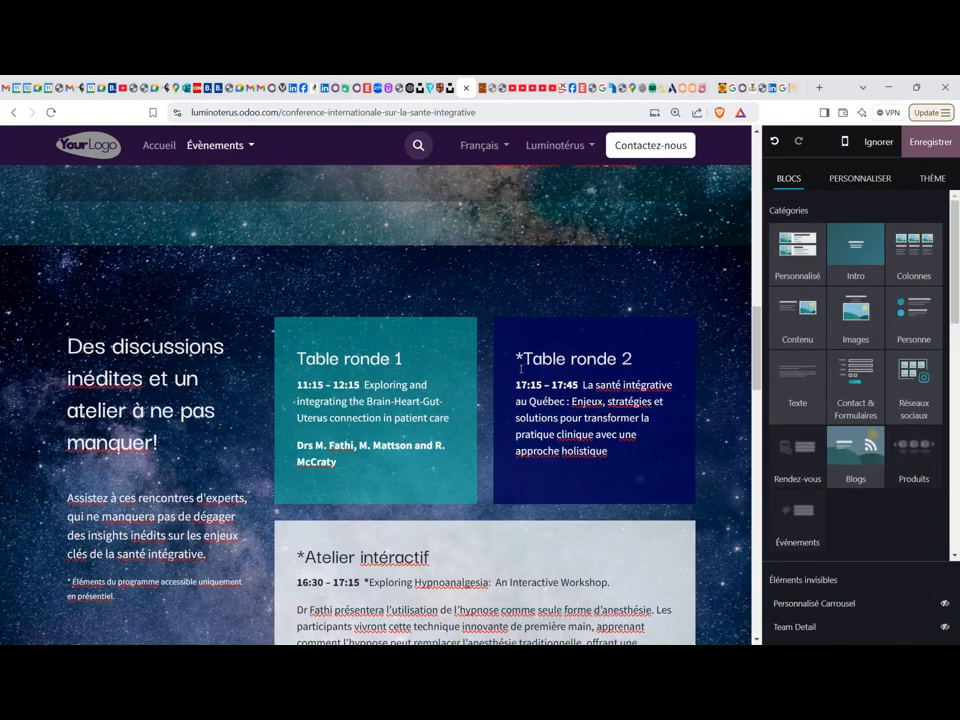
# Duplicate the section containing "Offre spéciale" and "CBIM: Qu'est-ce qui nous différencie ?", hiding the original on mobile and the copy on desktop.
pyautogui.scroll(-2, 520, 369)
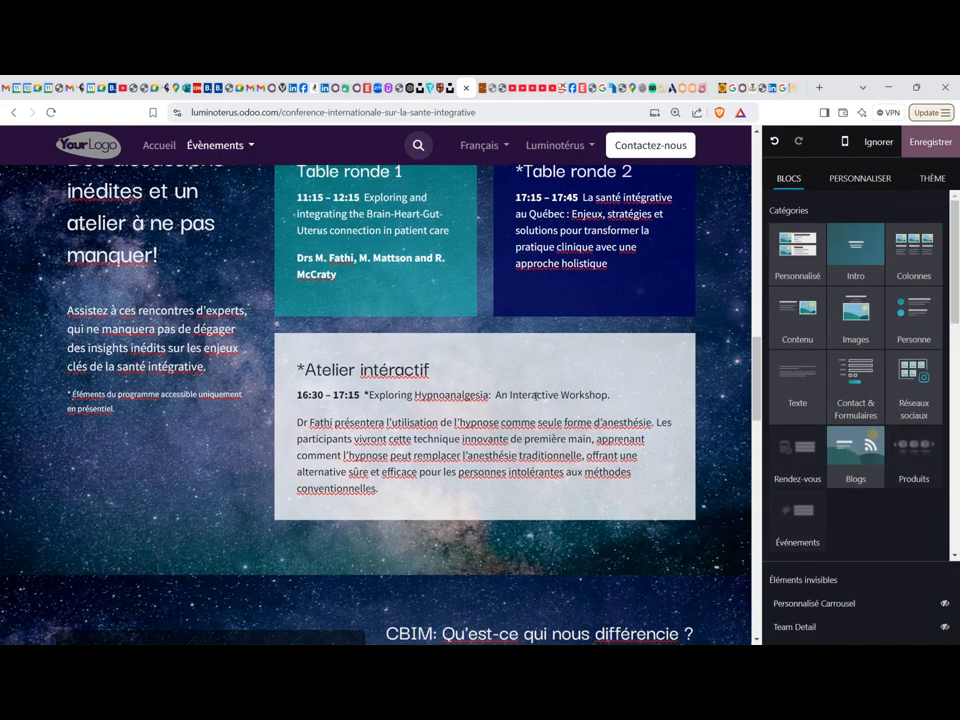
pyautogui.scroll(-4, 536, 395)
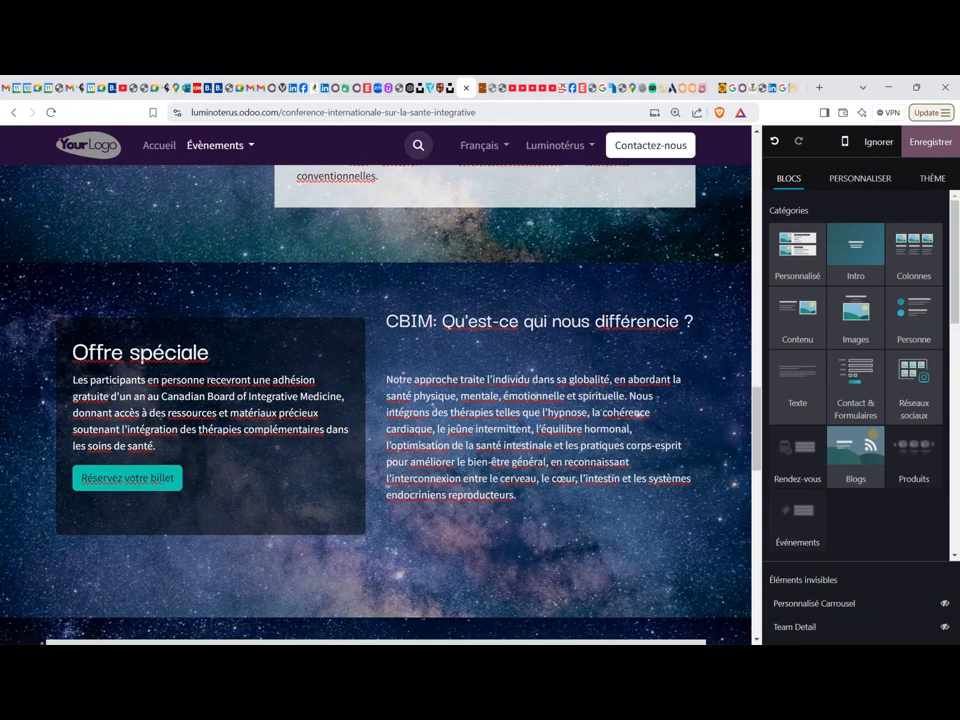
pyautogui.click(701, 240)
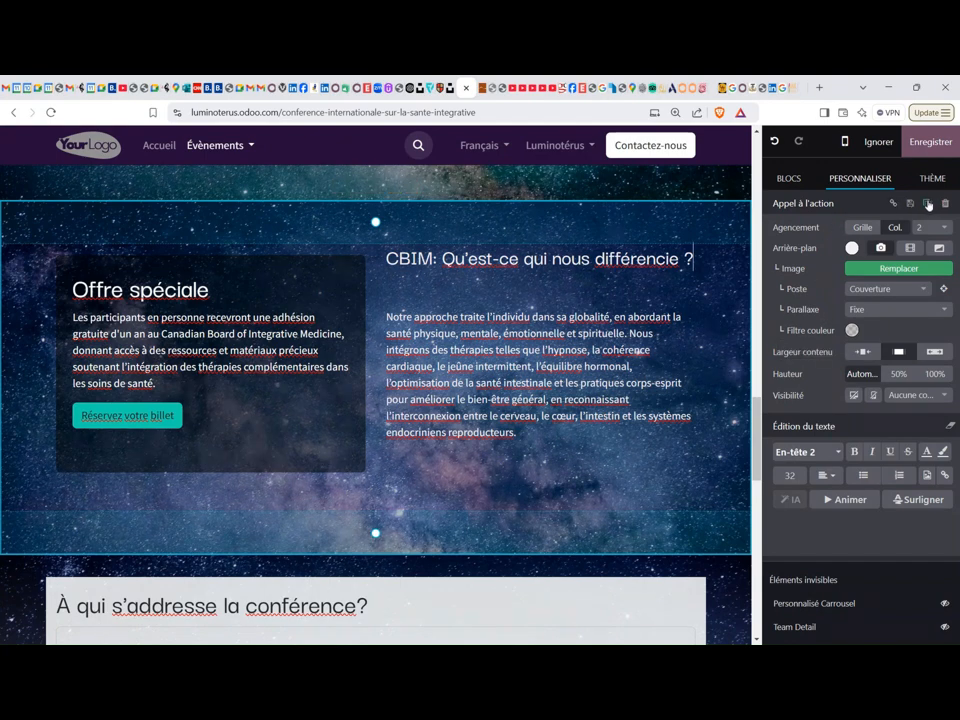
pyautogui.click(927, 204)
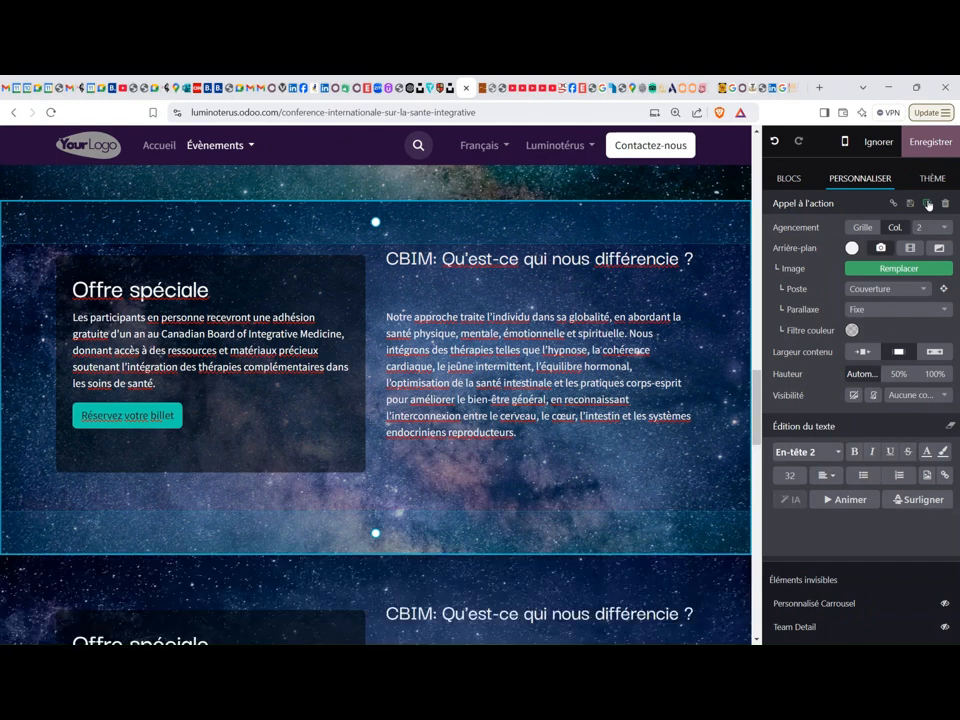
pyautogui.click(874, 397)
pyautogui.scroll(-1, 640, 333)
pyautogui.scroll(-5, 640, 333)
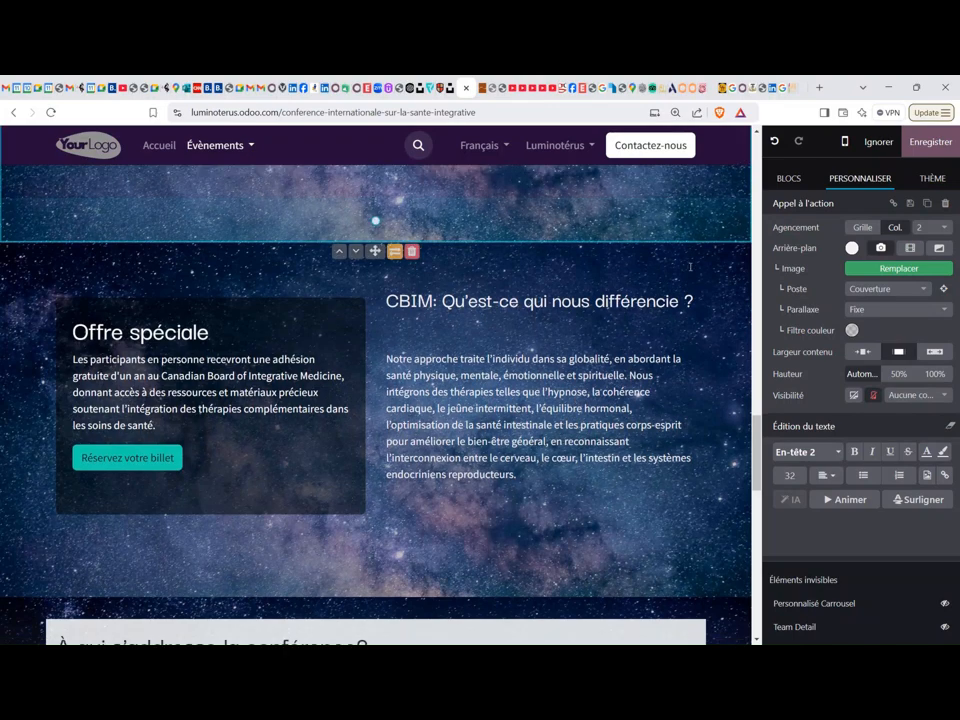
pyautogui.click(647, 276)
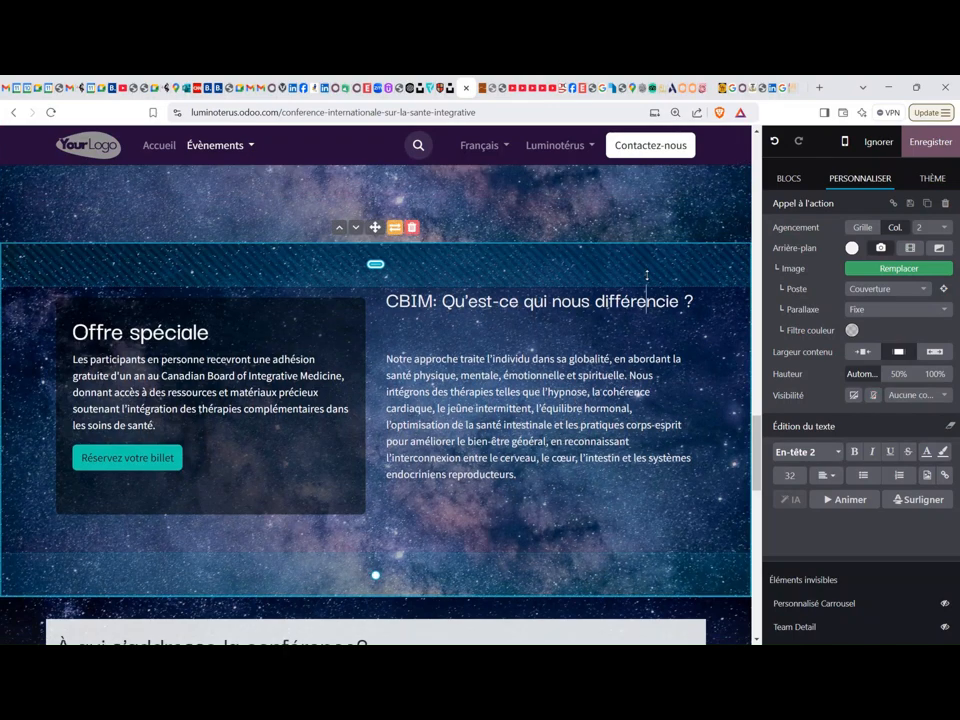
pyautogui.click(853, 395)
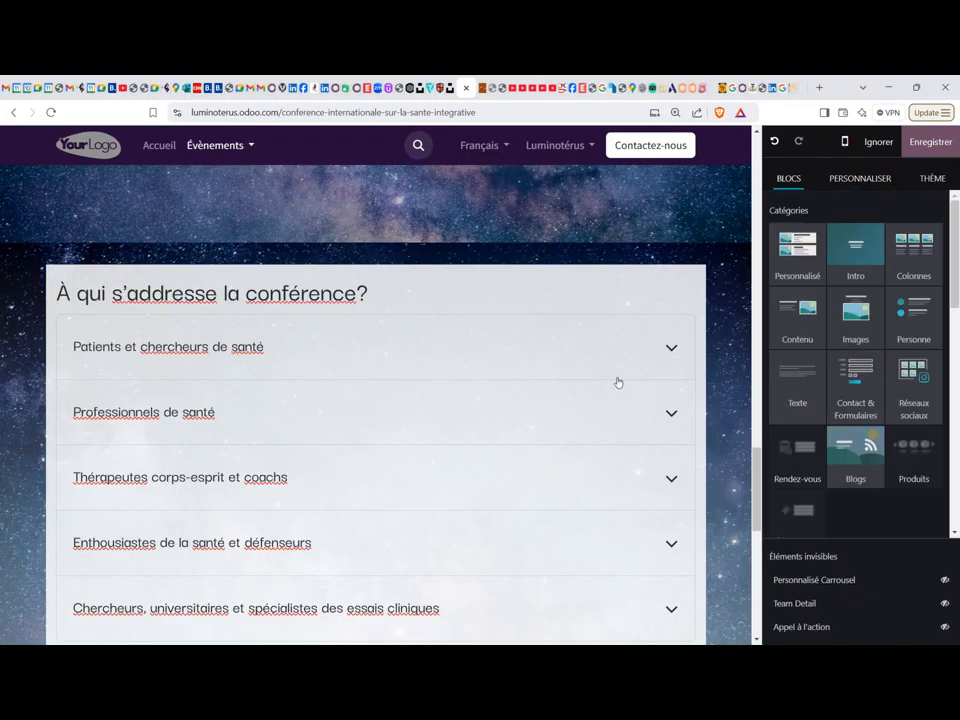
# Duplicate the "Nos partenaires" section, hiding the original on mobile and the copy on desktop.
pyautogui.scroll(-8, 542, 375)
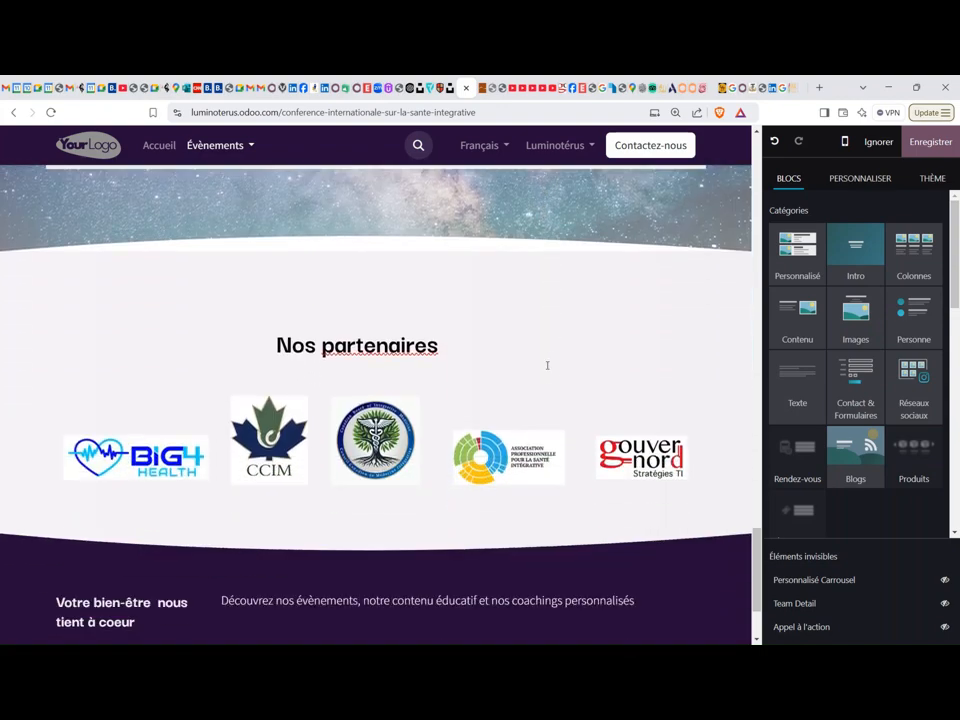
pyautogui.click(525, 313)
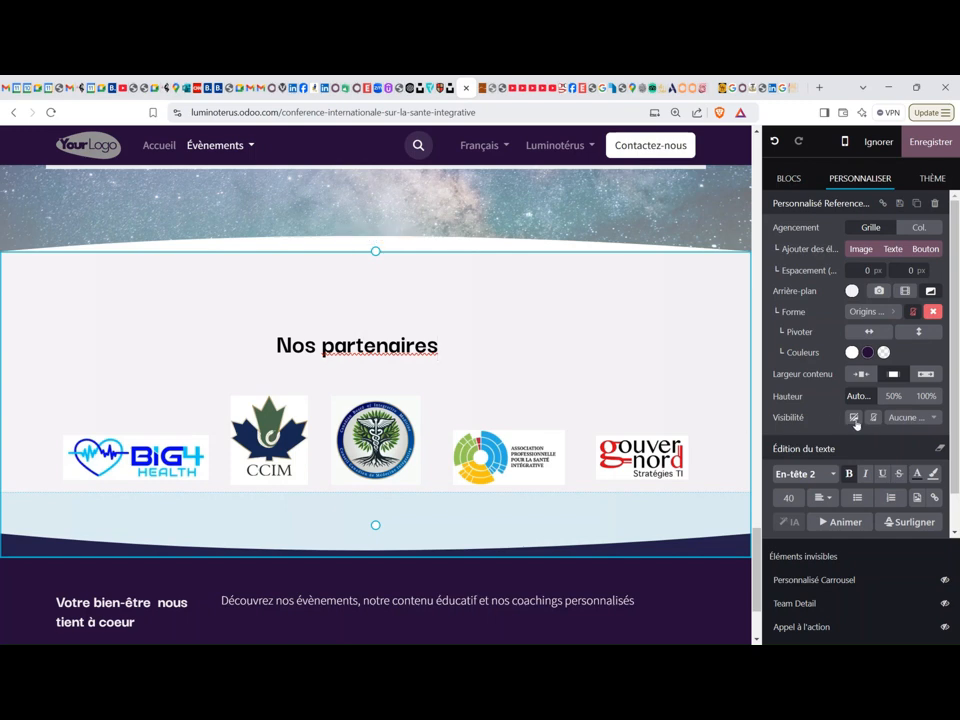
pyautogui.click(917, 204)
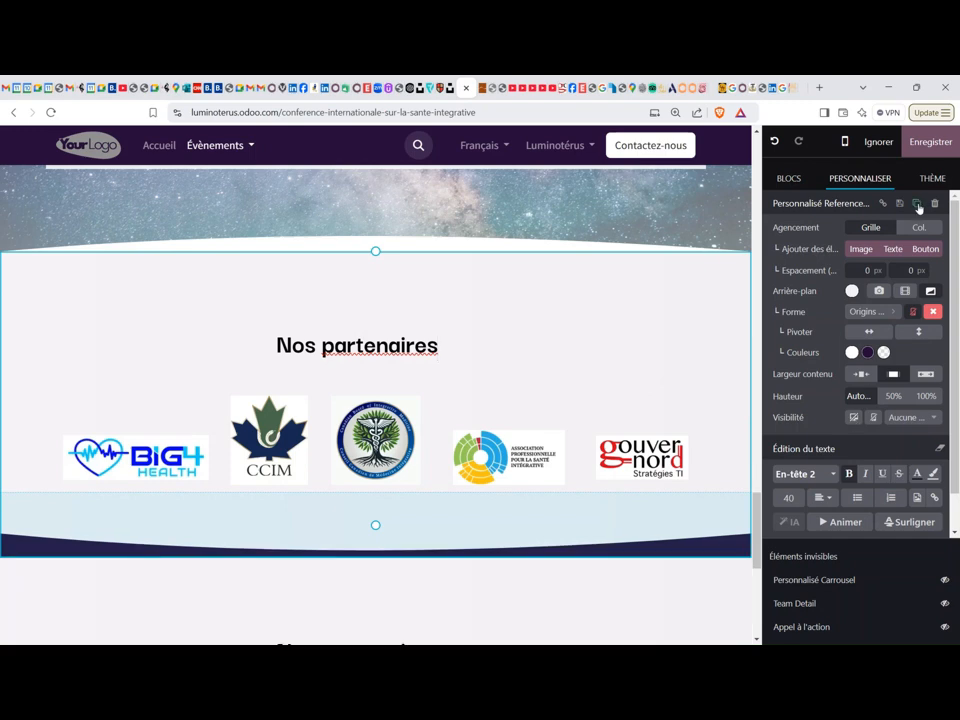
pyautogui.click(873, 418)
pyautogui.scroll(-5, 570, 399)
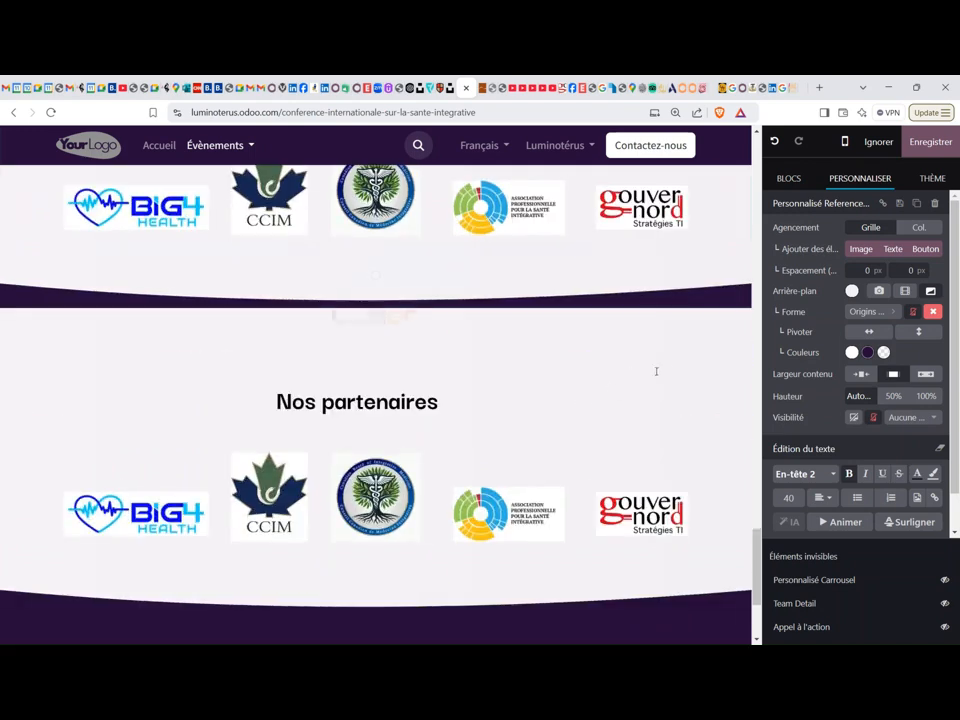
pyautogui.click(607, 359)
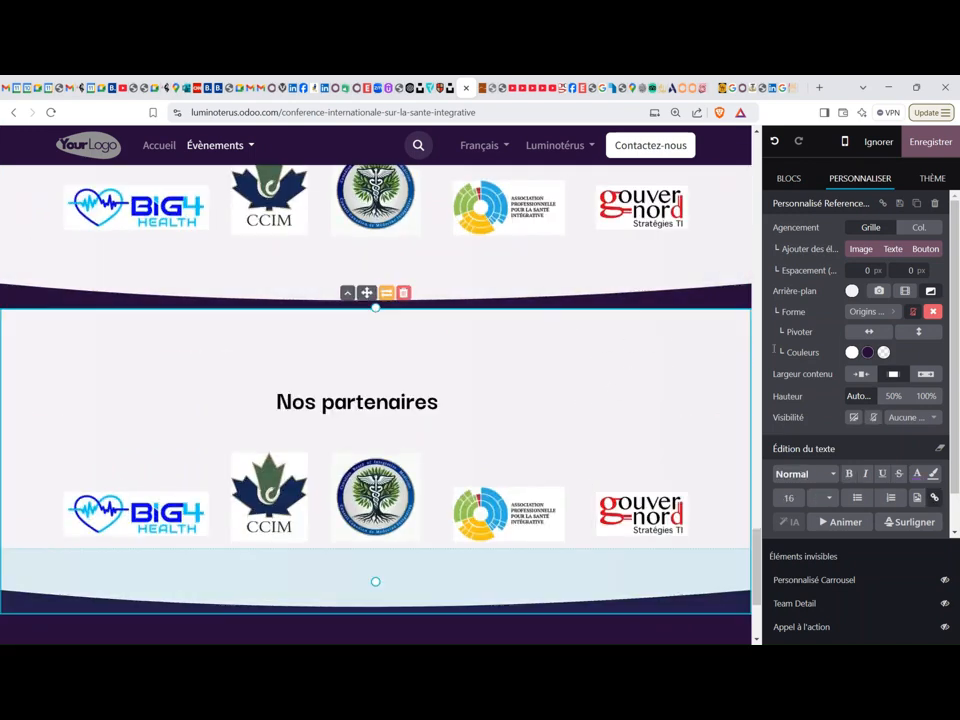
pyautogui.click(853, 417)
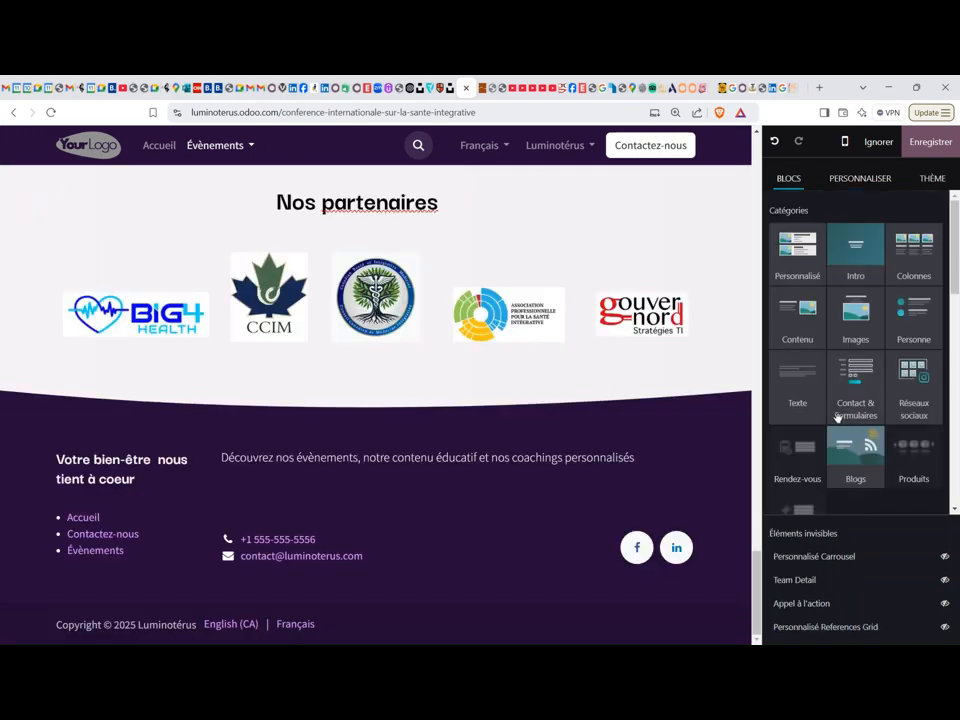
# In mobile preview, give the "Au programme..." section a custom background colour of RGB 0, 0, 86 and remove its background image.
pyautogui.click(845, 141)
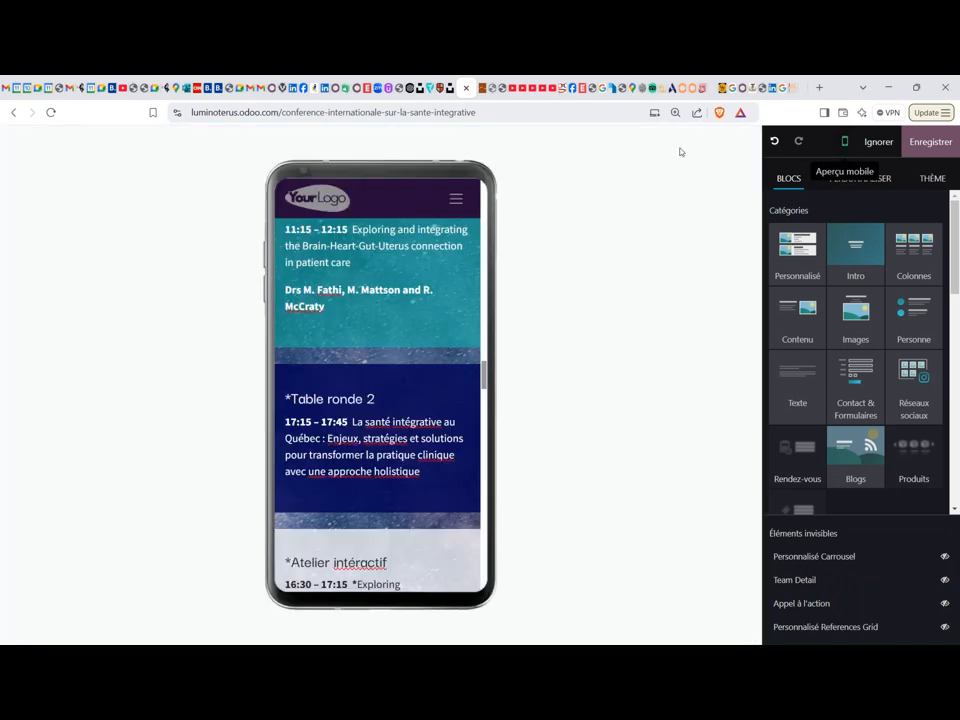
pyautogui.scroll(10, 372, 318)
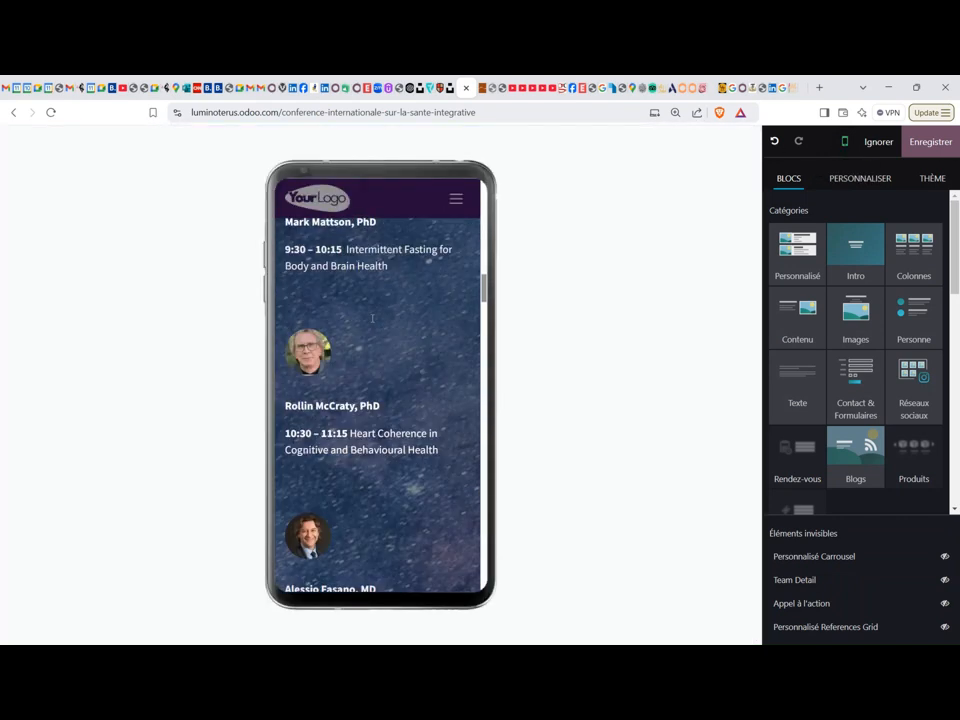
pyautogui.scroll(10, 372, 318)
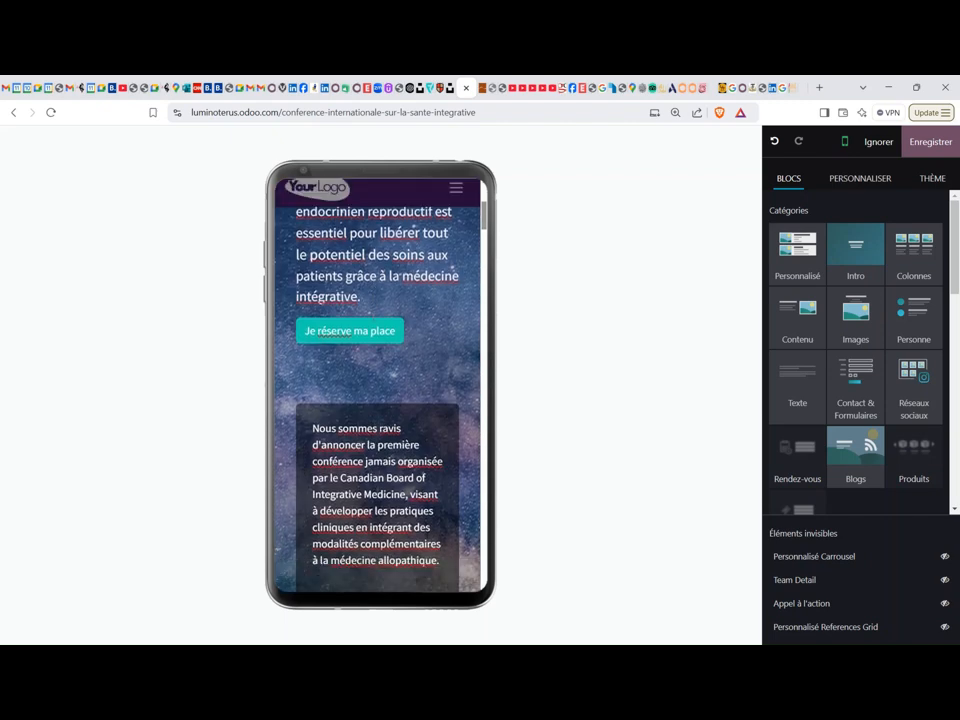
pyautogui.scroll(-4, 431, 325)
pyautogui.click(431, 325)
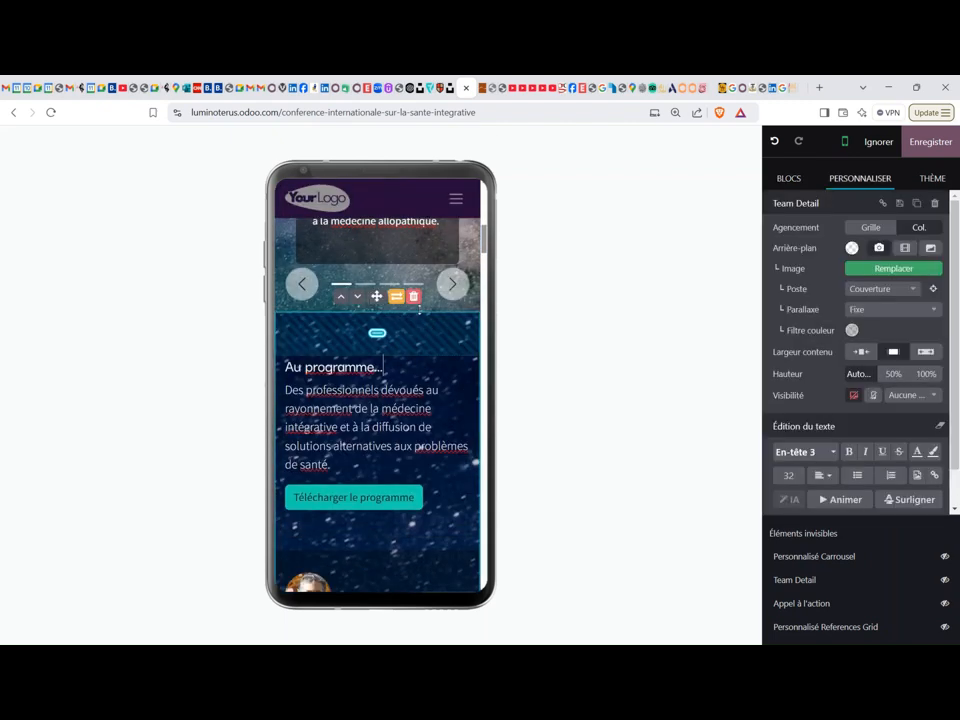
pyautogui.click(852, 248)
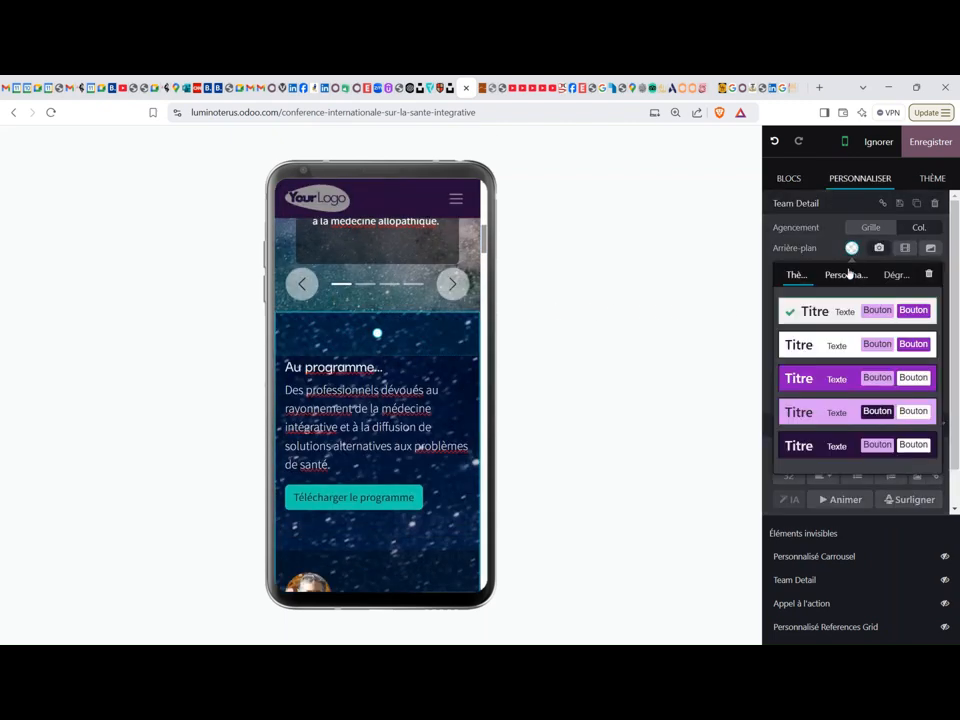
pyautogui.click(848, 276)
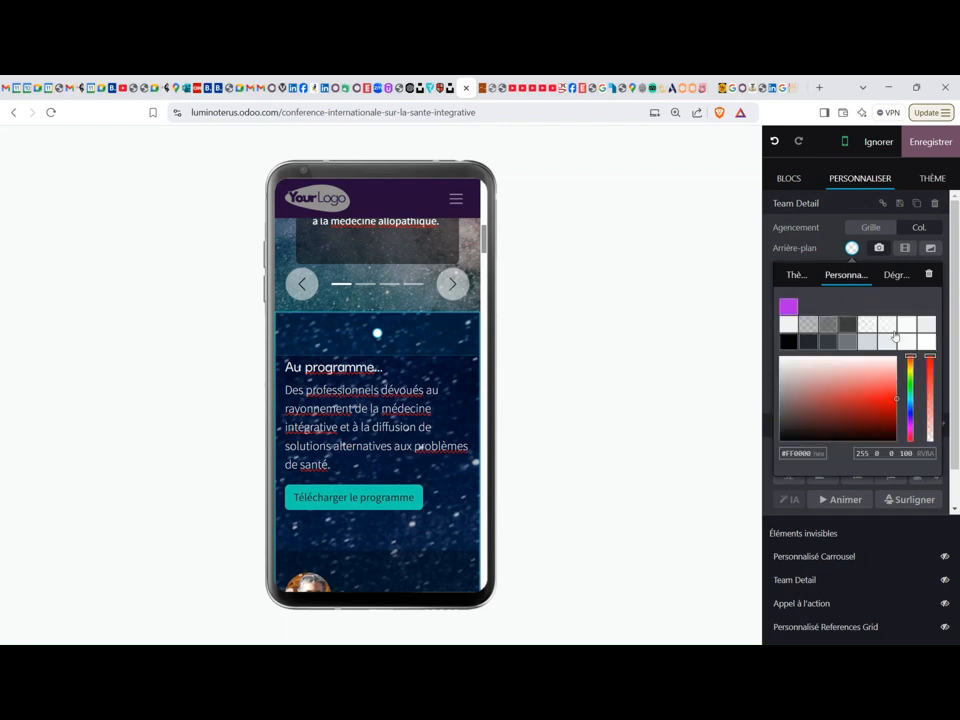
pyautogui.write('0')
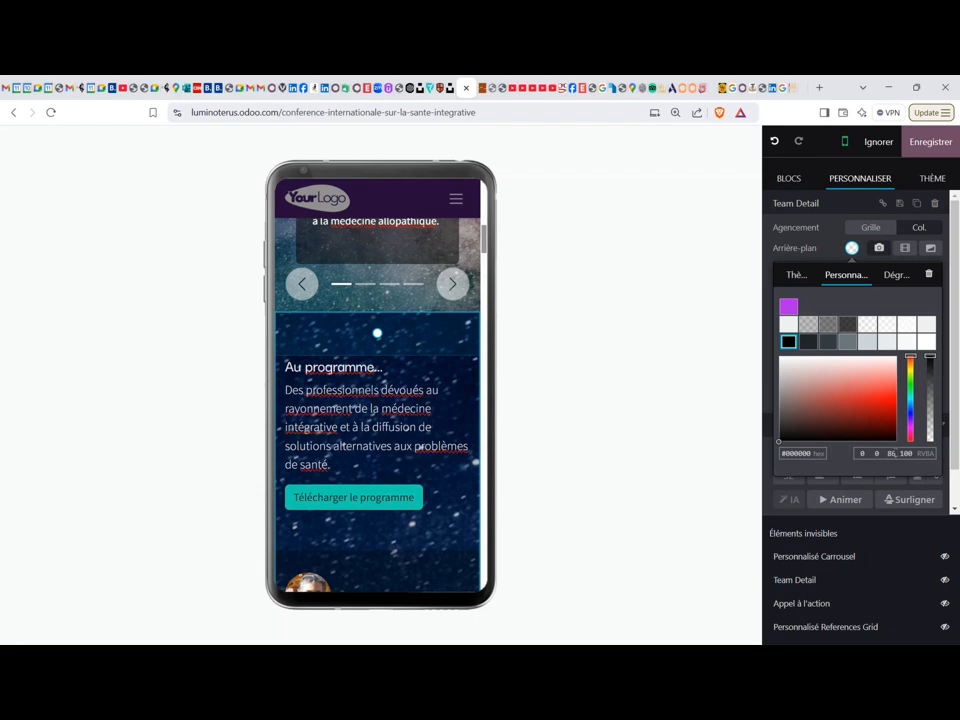
pyautogui.click(842, 456)
pyautogui.click(681, 342)
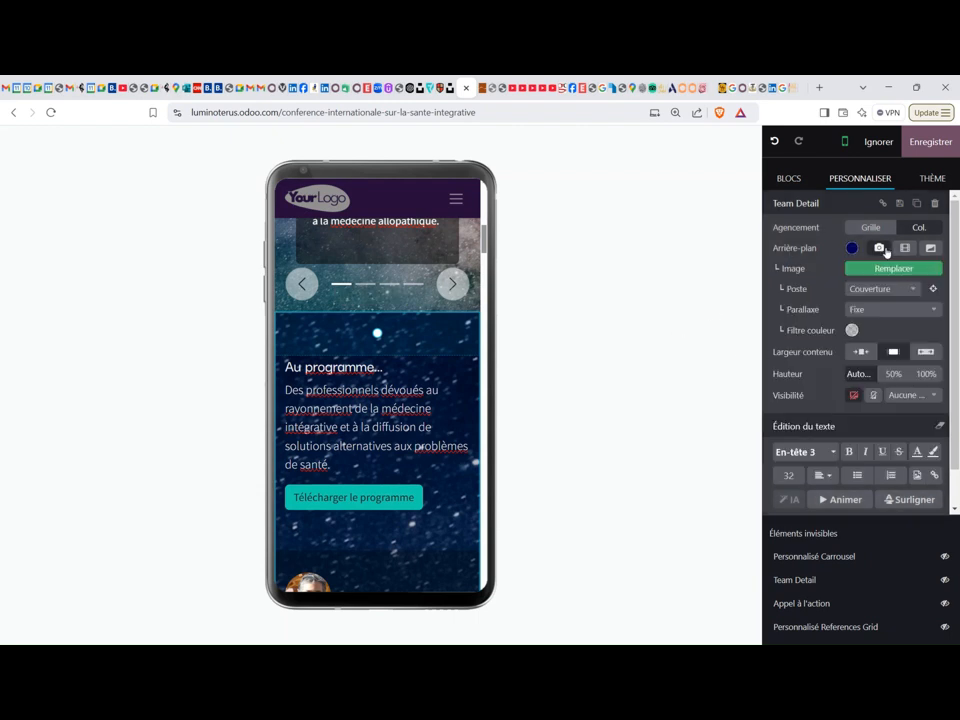
pyautogui.click(880, 248)
# Remove the background image of the mobile "Offre spéciale" section and set its background colour to #000056.
pyautogui.scroll(-10, 407, 392)
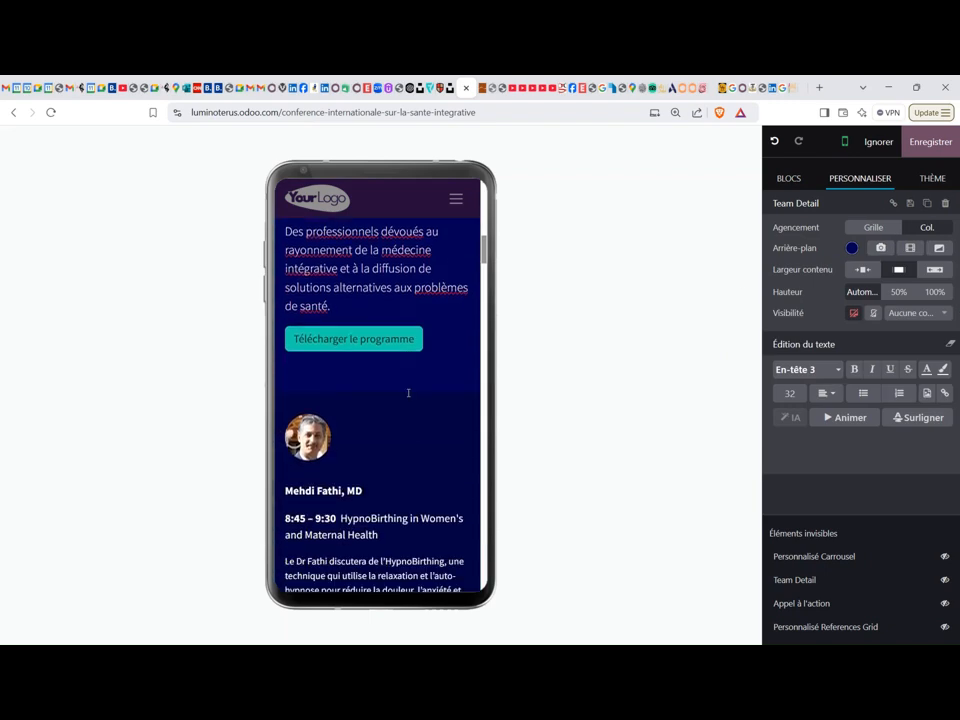
pyautogui.scroll(-10, 407, 392)
pyautogui.click(400, 345)
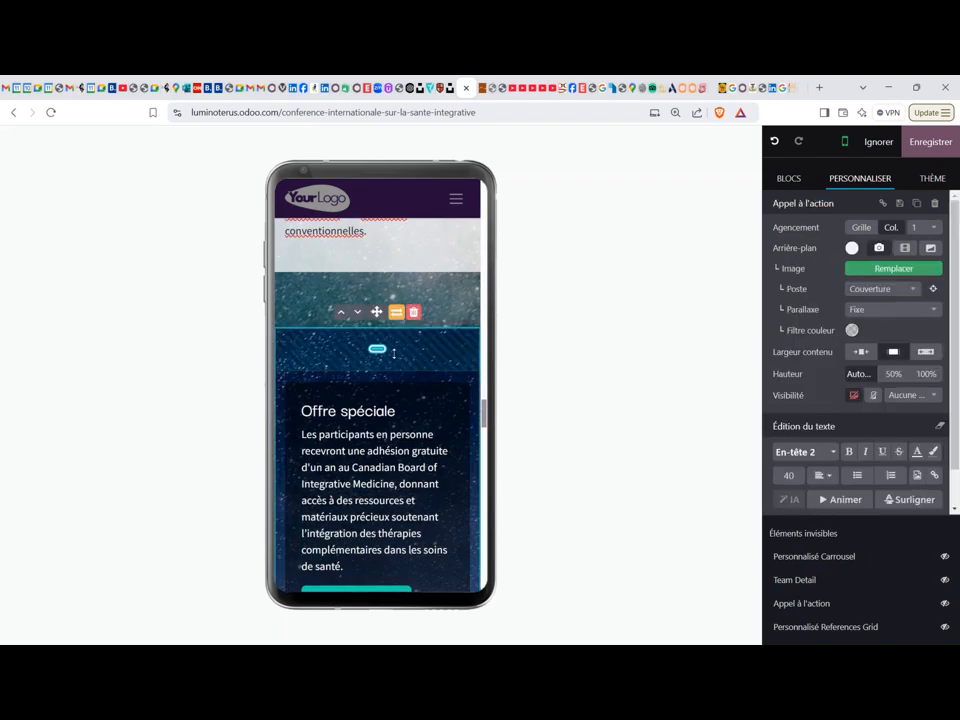
pyautogui.click(878, 250)
pyautogui.click(852, 249)
pyautogui.click(851, 275)
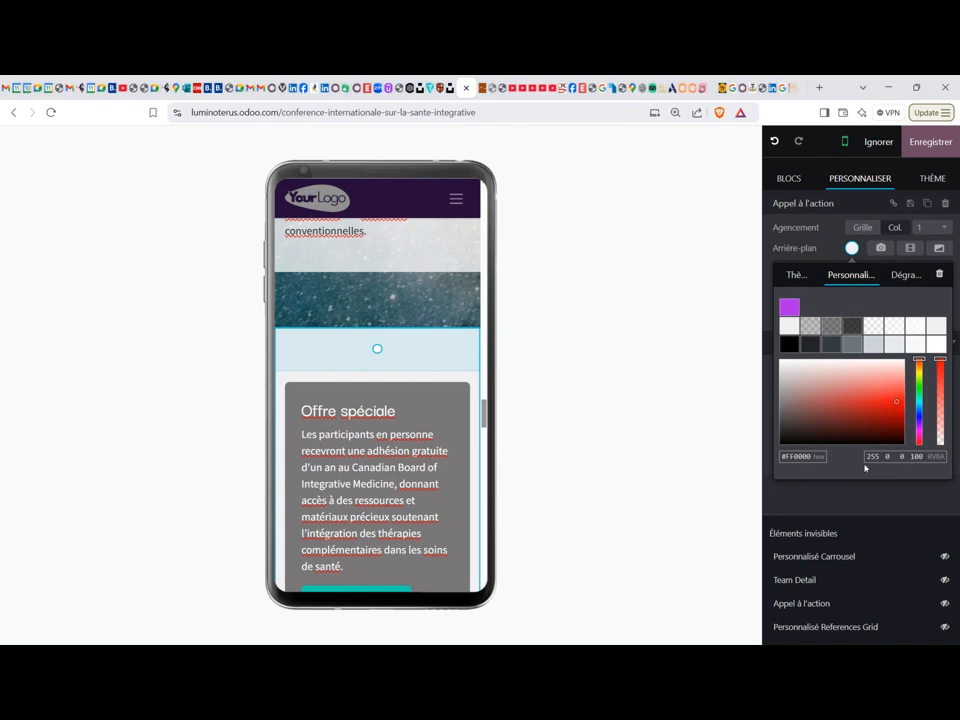
pyautogui.doubleClick(901, 456)
pyautogui.write('86')
pyautogui.click(850, 463)
# Resize the Association professionnelle pour la santé intégrative logo in the mobile partners section to 50% and centre it.
pyautogui.scroll(-12, 334, 428)
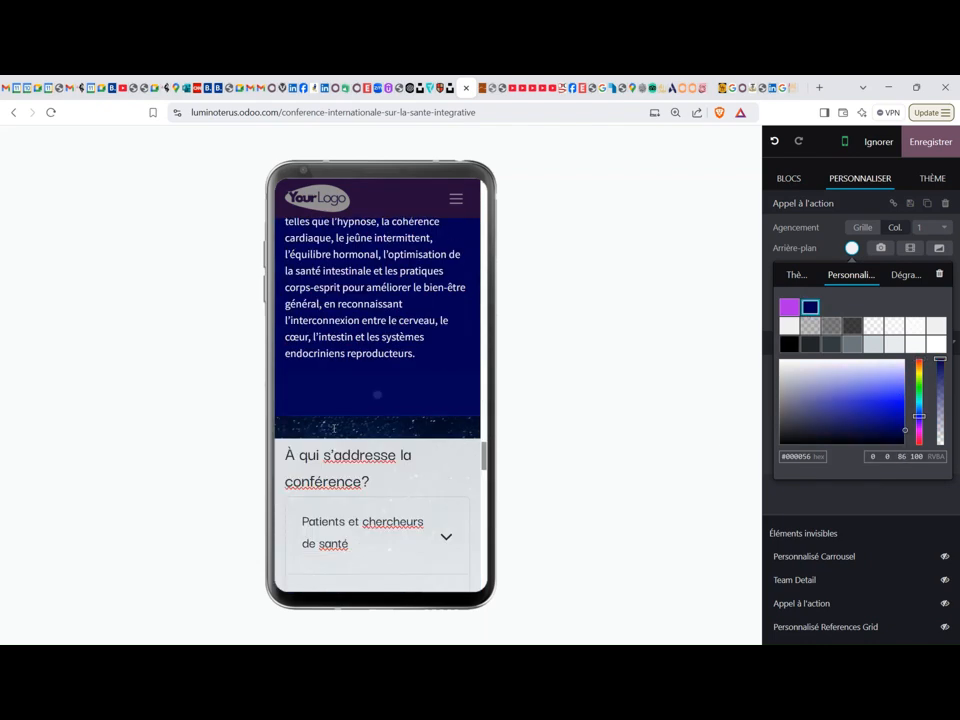
pyautogui.scroll(-1, 334, 428)
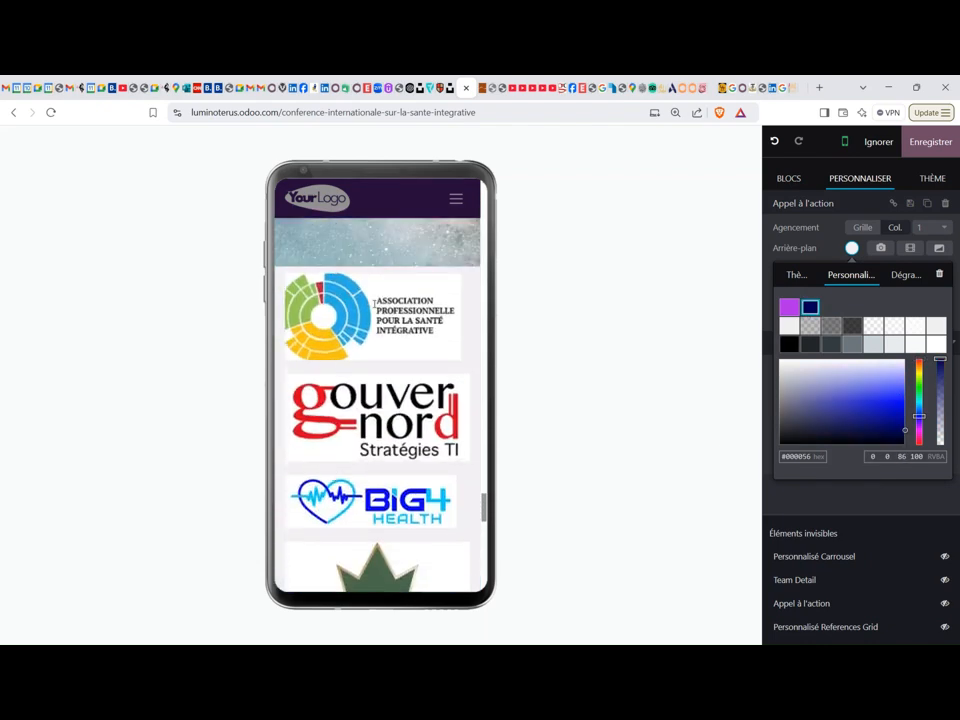
pyautogui.click(374, 303)
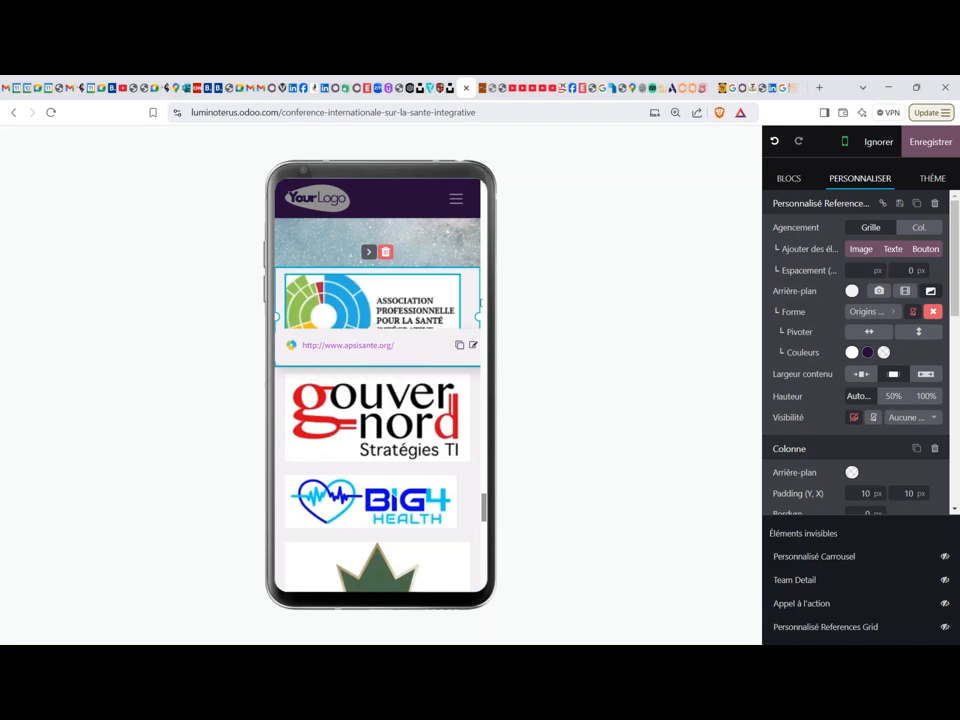
pyautogui.scroll(-3, 838, 334)
pyautogui.scroll(-5, 839, 334)
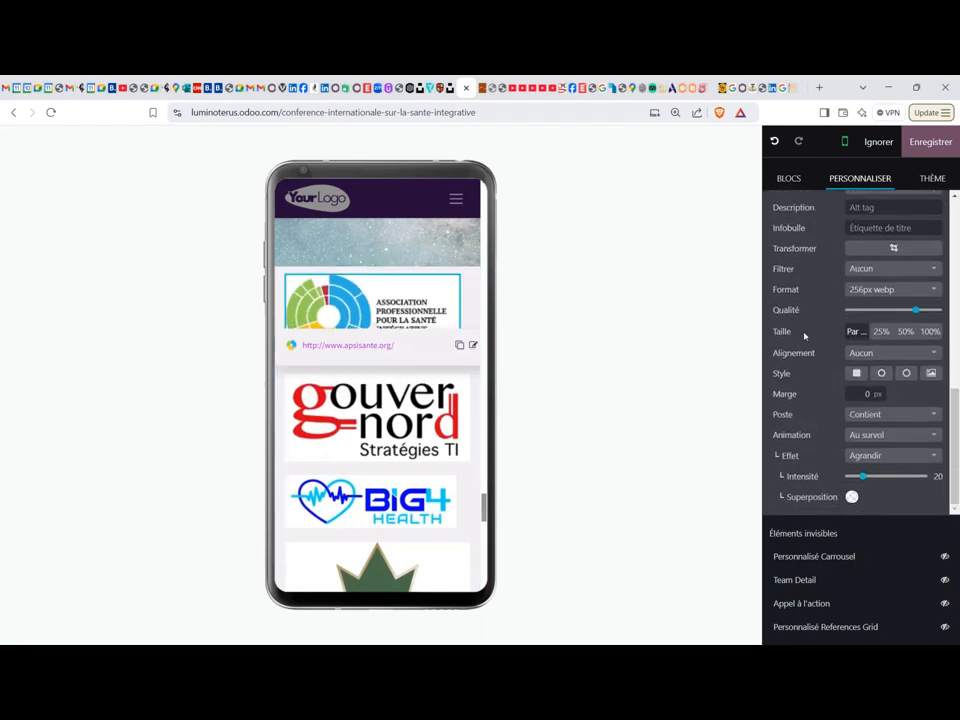
pyautogui.click(878, 332)
pyautogui.click(907, 333)
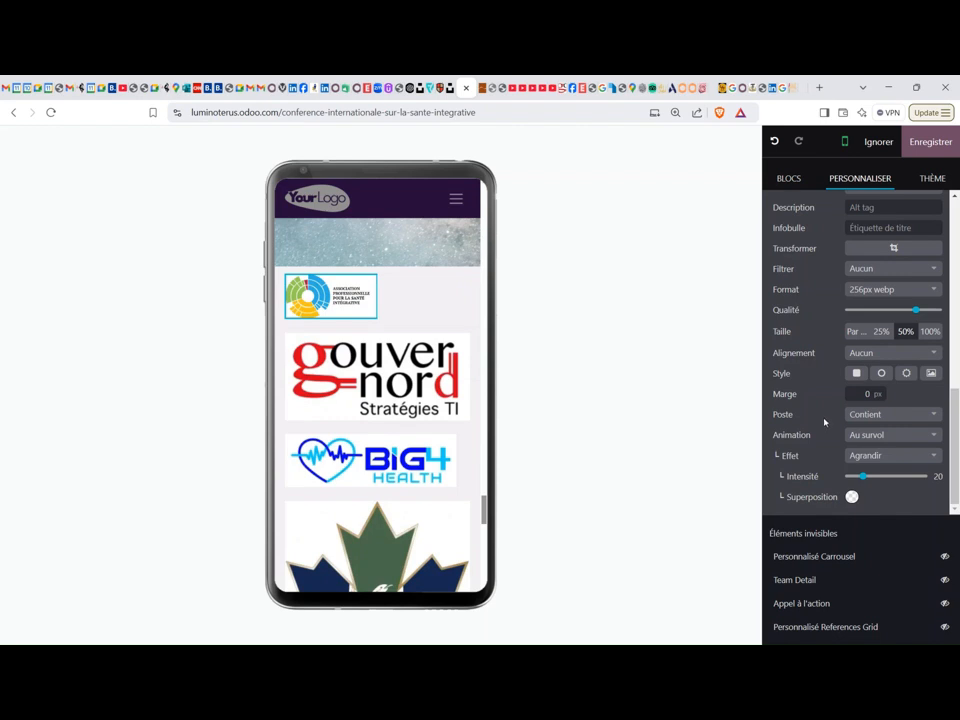
pyautogui.click(858, 353)
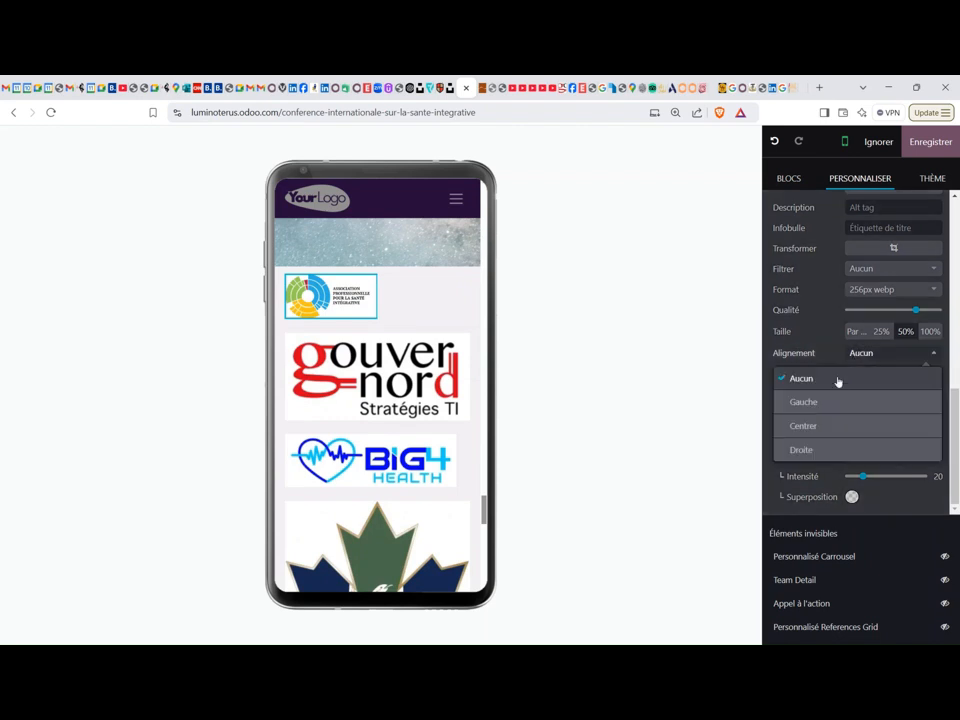
pyautogui.click(825, 429)
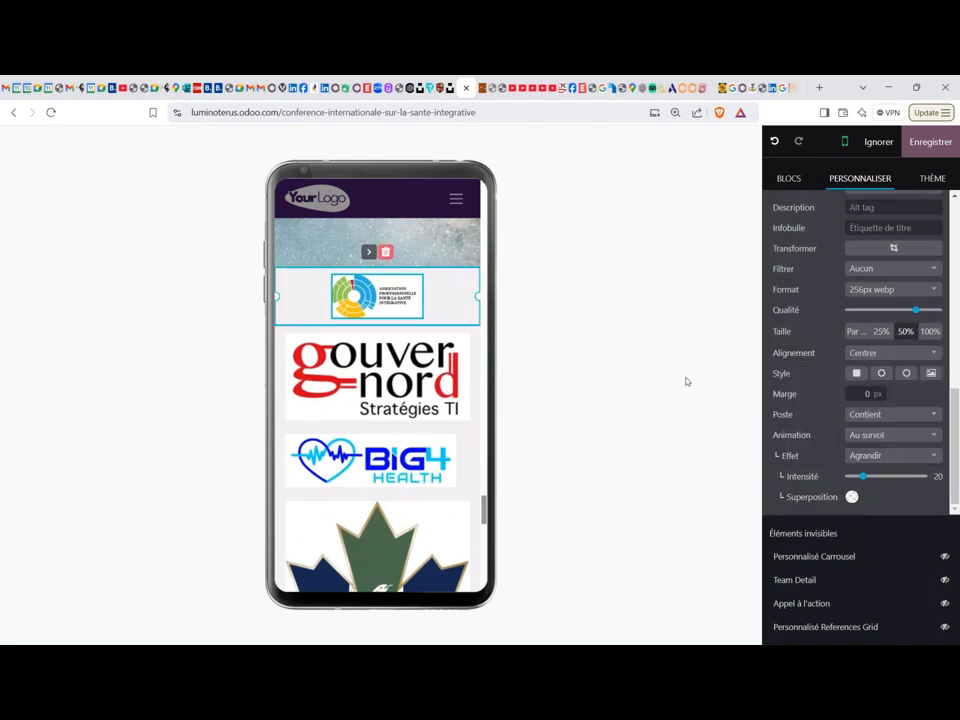
# Set the Gouvernord logo's size to 50% and its alignment to Centrer.
pyautogui.click(390, 374)
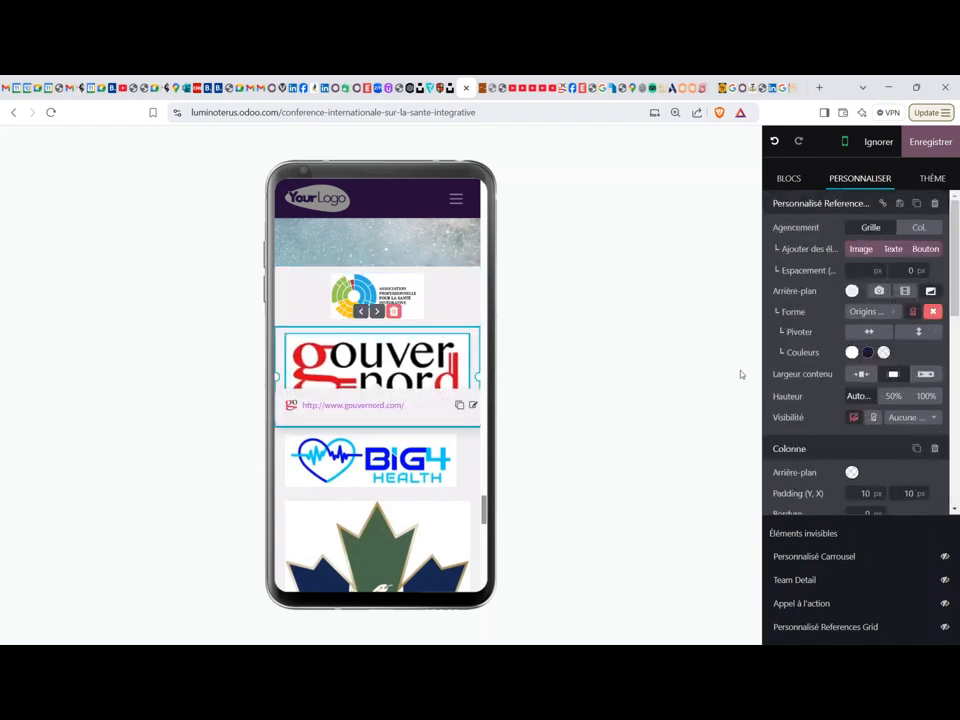
pyautogui.click(905, 484)
pyautogui.scroll(-1, 904, 490)
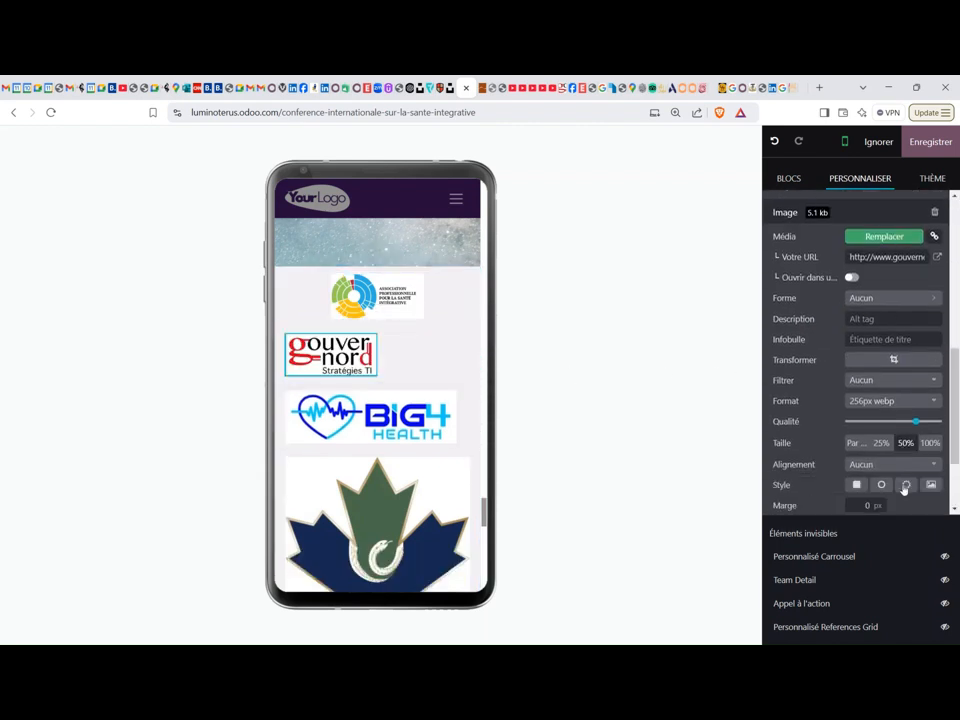
pyautogui.click(893, 444)
pyautogui.click(870, 394)
# Set the BIG4 Health logo's size to 50% and its alignment to Centrer.
pyautogui.click(405, 410)
pyautogui.scroll(-5, 850, 420)
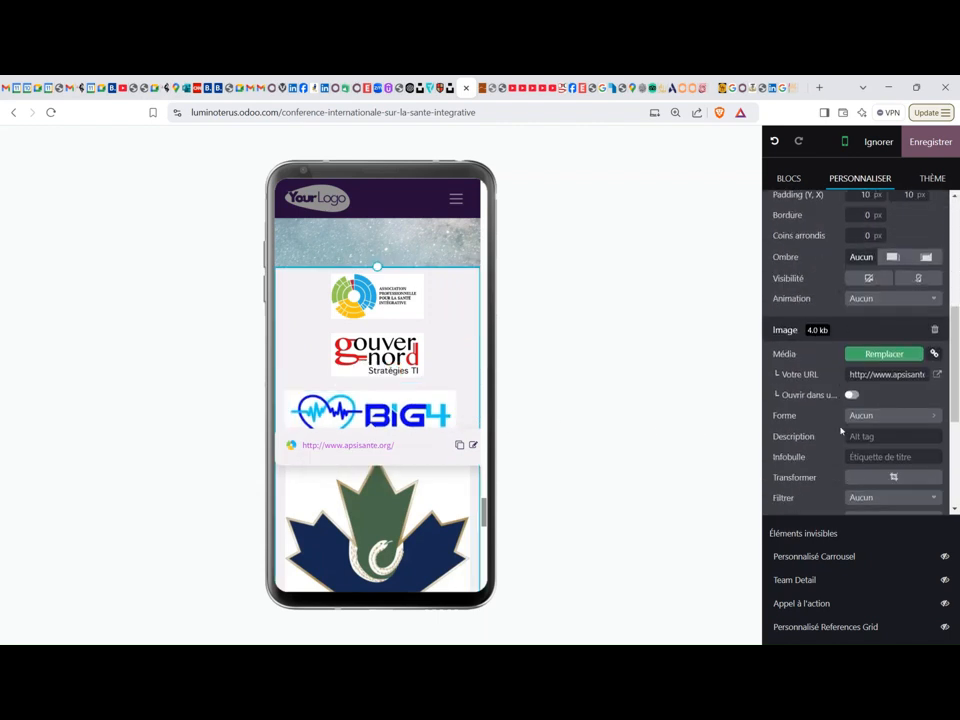
pyautogui.click(905, 484)
pyautogui.click(905, 506)
pyautogui.click(878, 457)
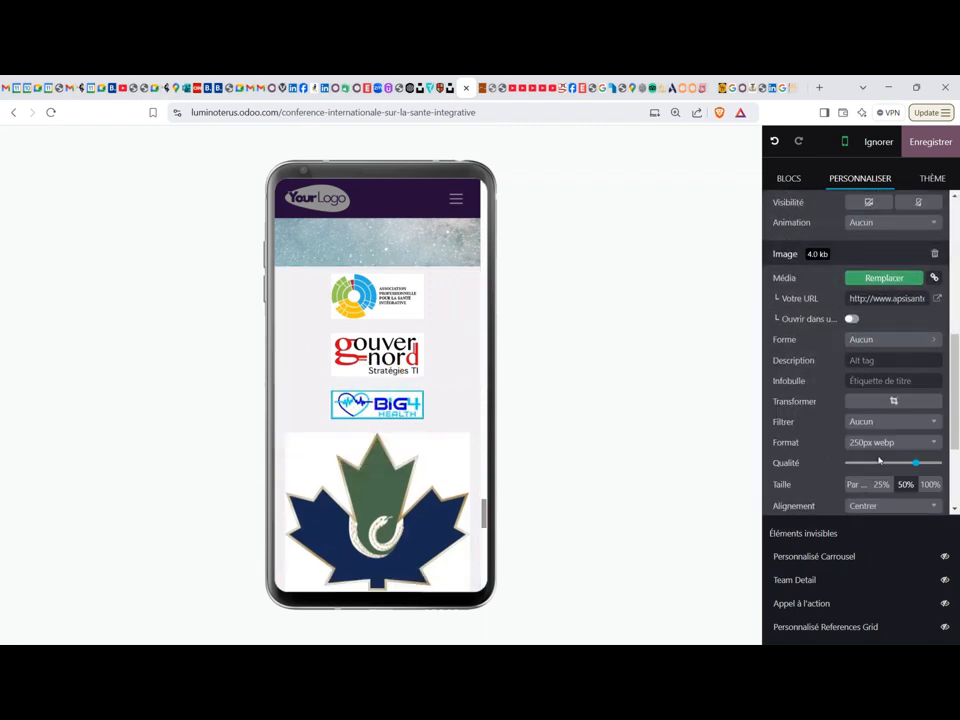
# Set the CCIM maple leaf logo's size to 50% and its alignment to Centrer.
pyautogui.click(405, 485)
pyautogui.scroll(-5, 855, 430)
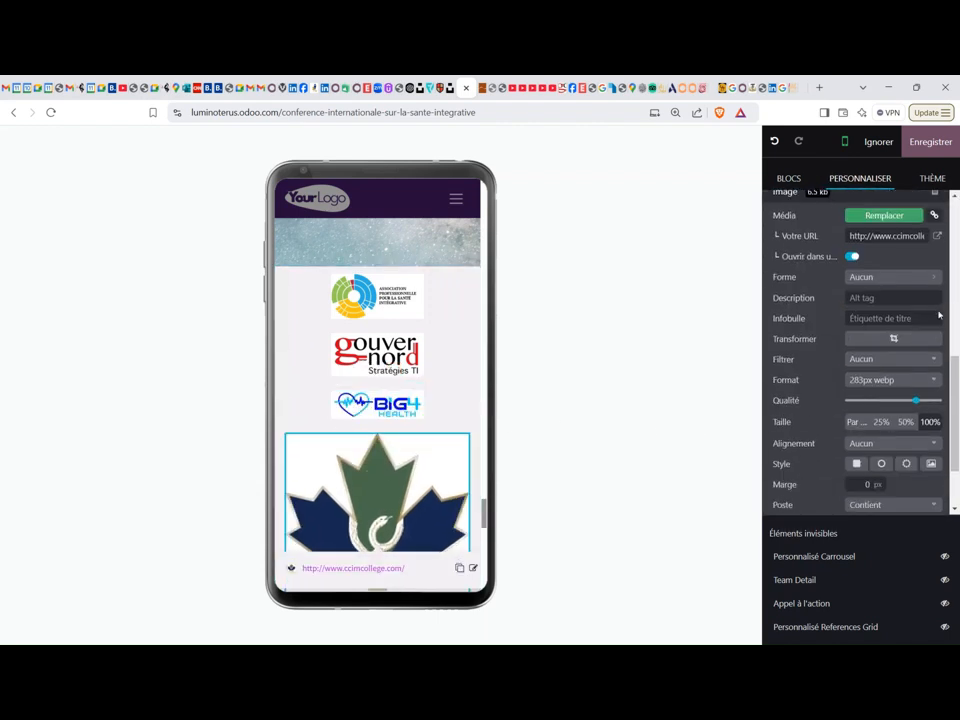
pyautogui.click(905, 422)
pyautogui.click(893, 443)
pyautogui.click(904, 396)
# Set the round Canadian Board of Integrative Medicine logo's size to 50% and its alignment to Centrer.
pyautogui.scroll(-3, 374, 367)
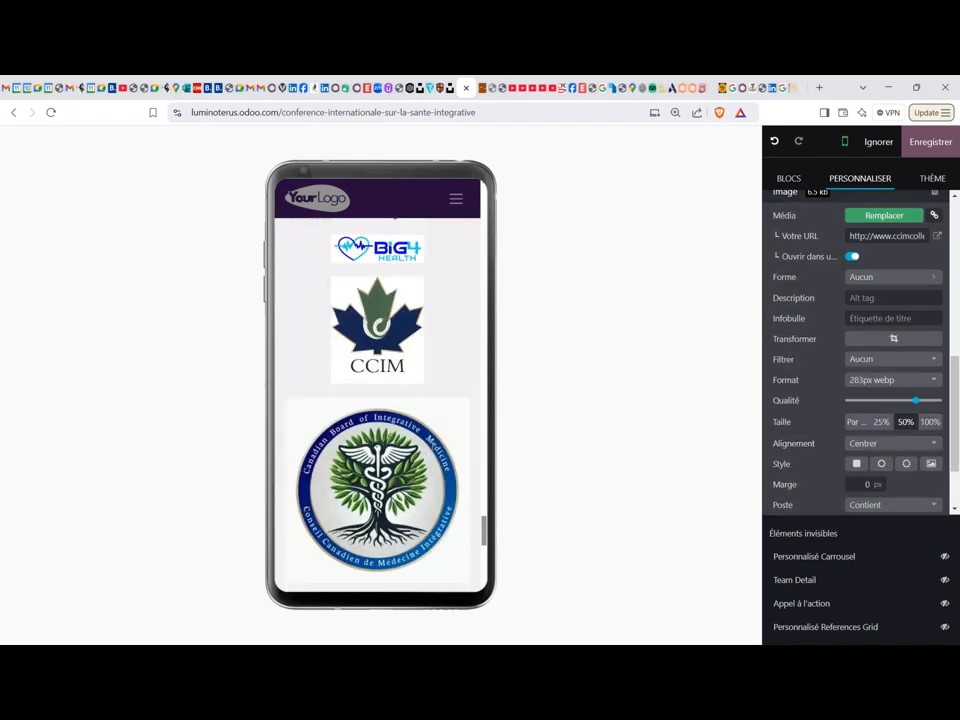
pyautogui.click(375, 385)
pyautogui.scroll(-5, 891, 420)
pyautogui.click(905, 443)
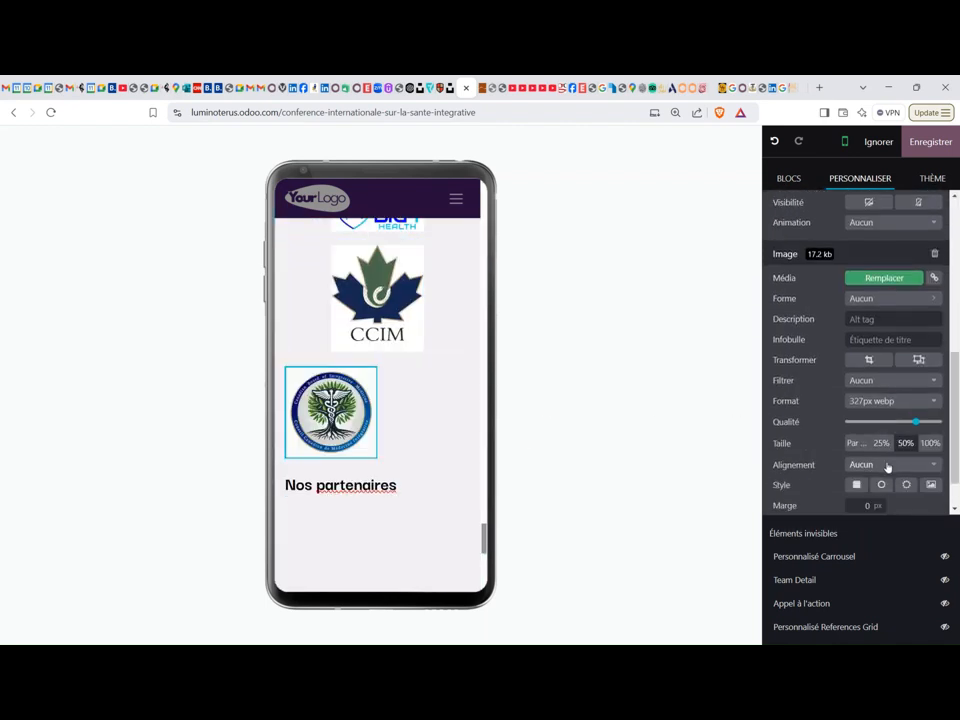
pyautogui.click(887, 464)
pyautogui.click(870, 411)
# Move the "Nos partenaires" heading above all the partner logos in the mobile version of the section.
pyautogui.click(357, 485)
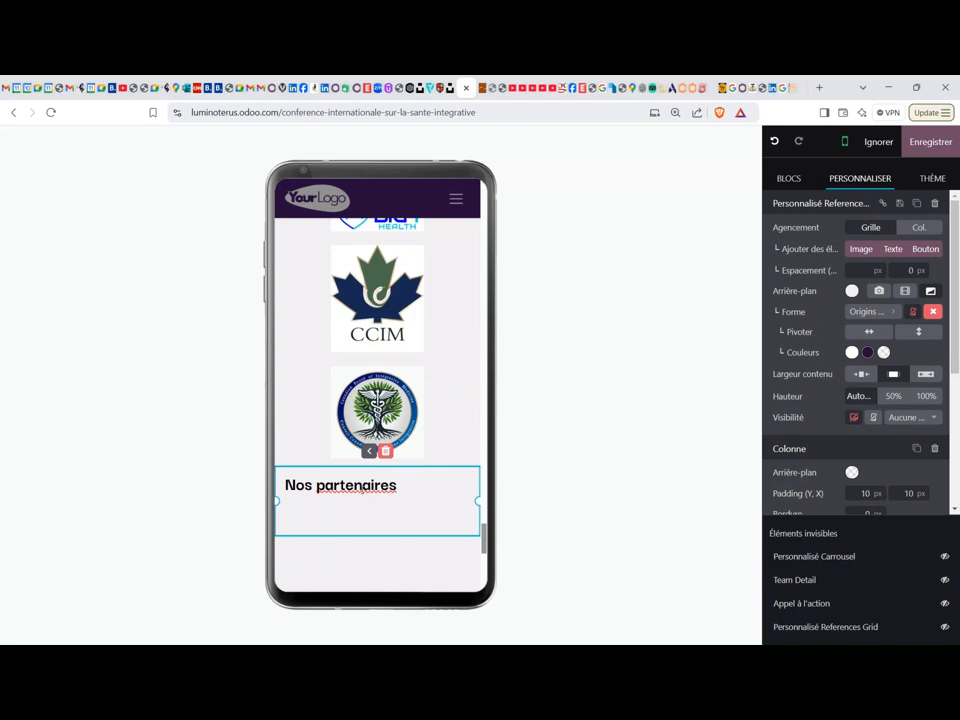
pyautogui.click(368, 452)
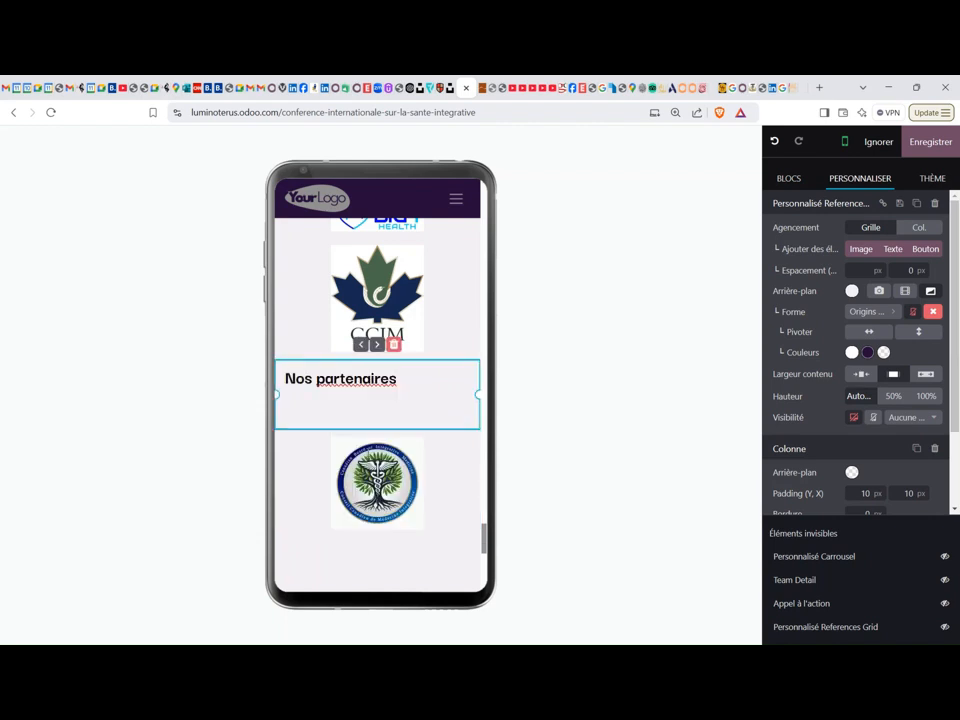
pyautogui.click(361, 344)
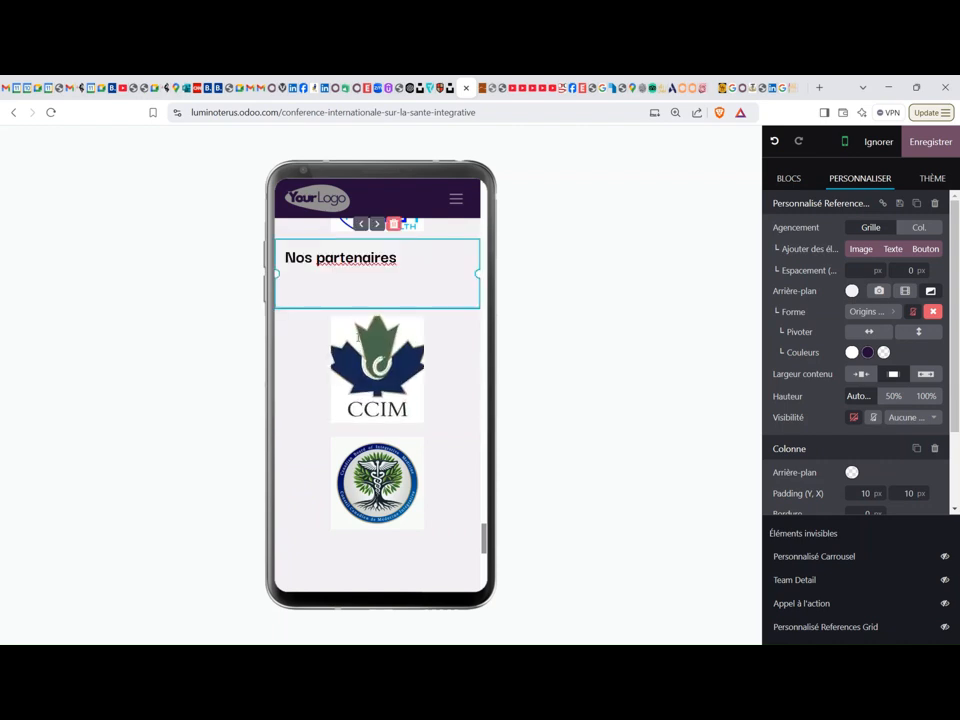
pyautogui.scroll(2, 377, 400)
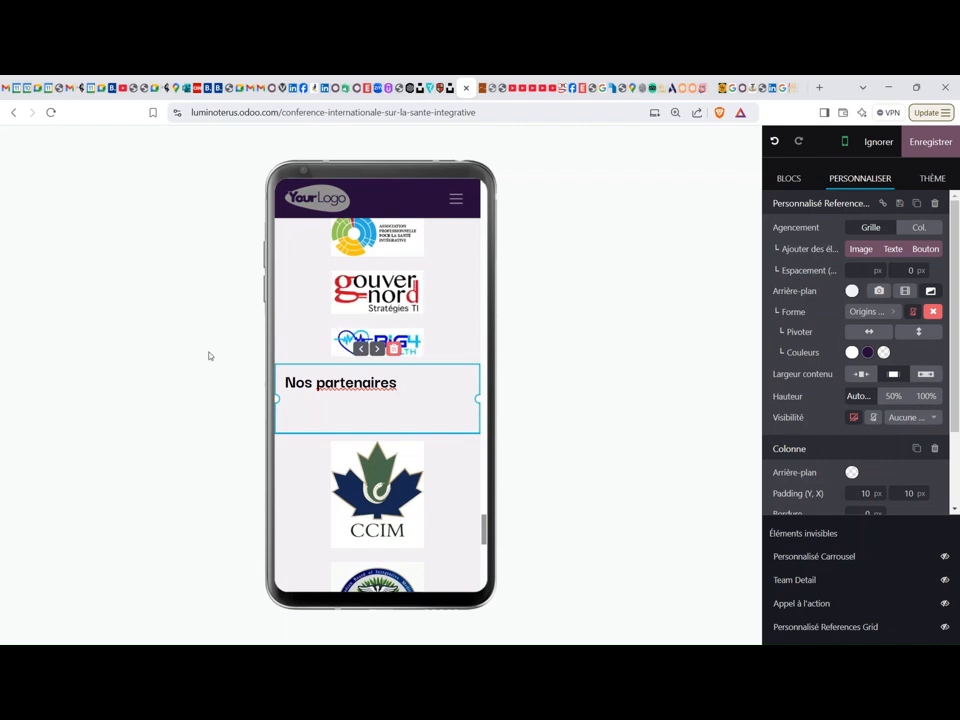
pyautogui.click(360, 348)
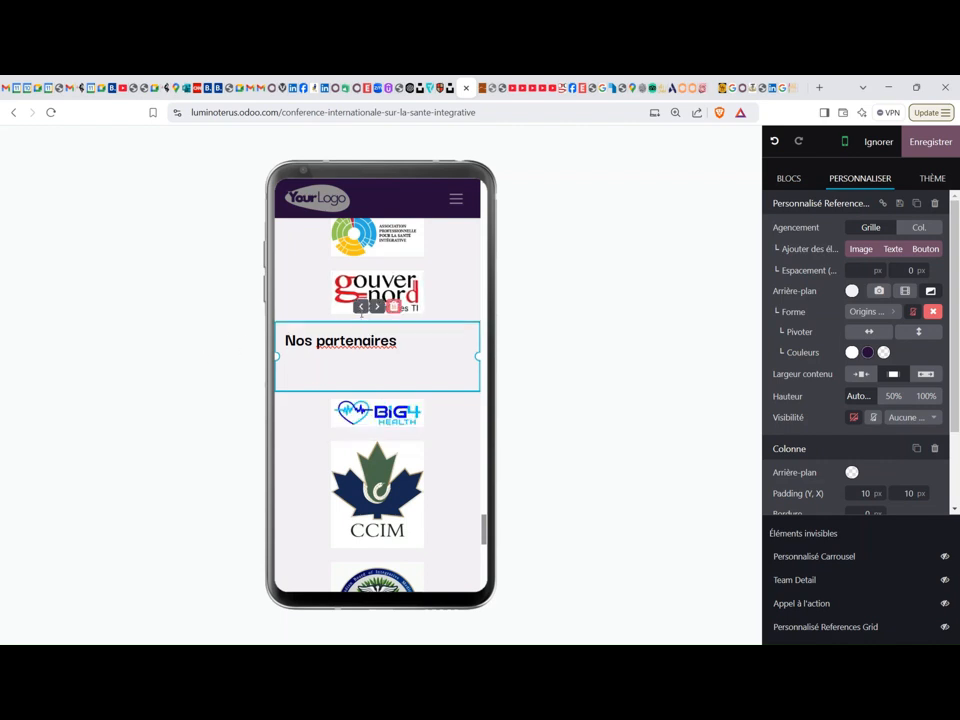
pyautogui.click(361, 307)
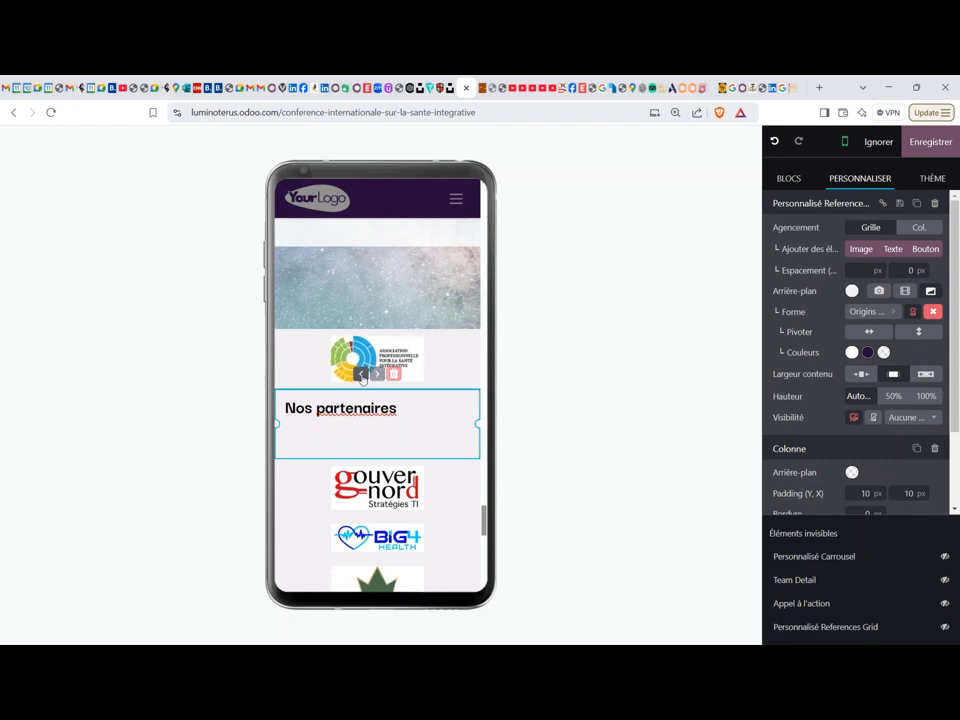
pyautogui.click(360, 374)
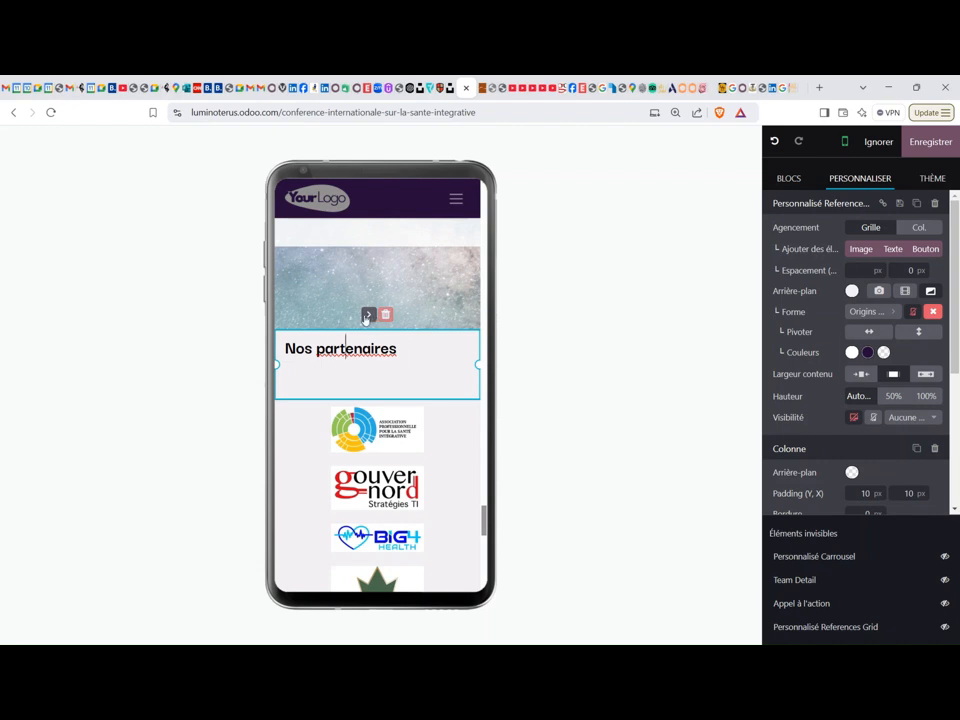
# Center the text of the "Nos partenaires" heading in the mobile section.
pyautogui.scroll(-3, 822, 348)
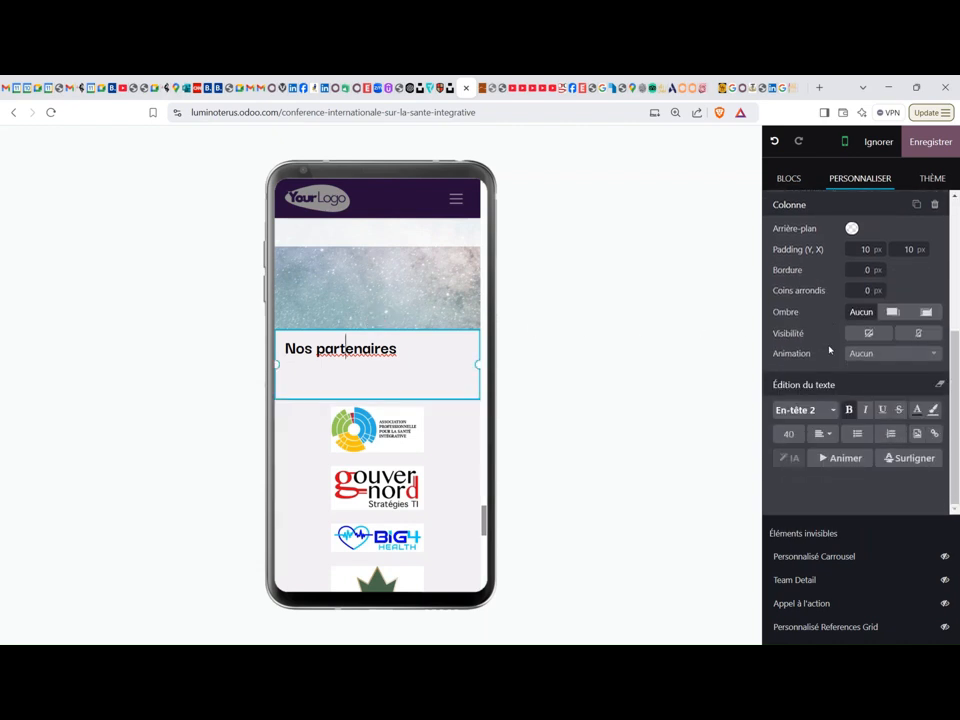
pyautogui.click(820, 433)
pyautogui.click(850, 456)
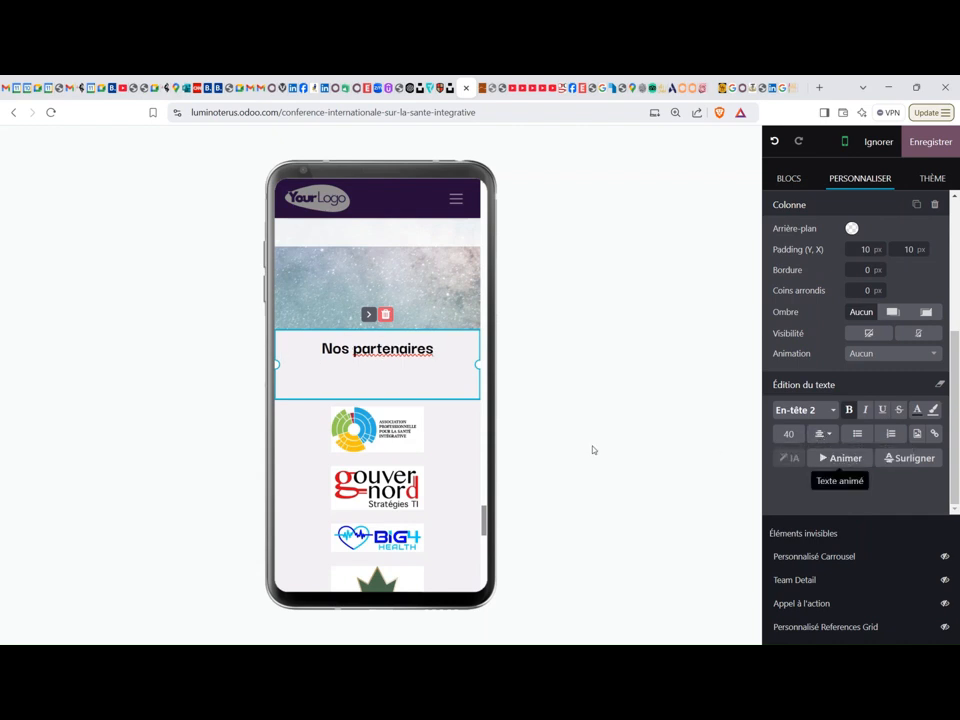
# Switch back to the desktop view, check the sections up to the carousel, and save the page, dismissing the missing-title notice.
pyautogui.scroll(-3, 377, 400)
pyautogui.scroll(-5, 390, 400)
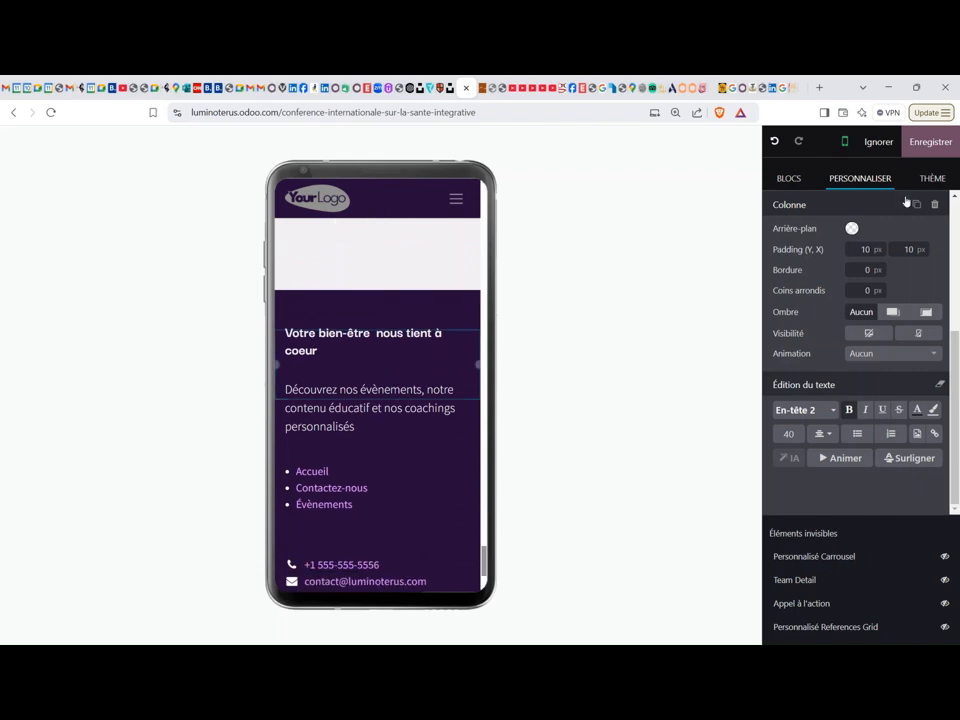
pyautogui.click(845, 141)
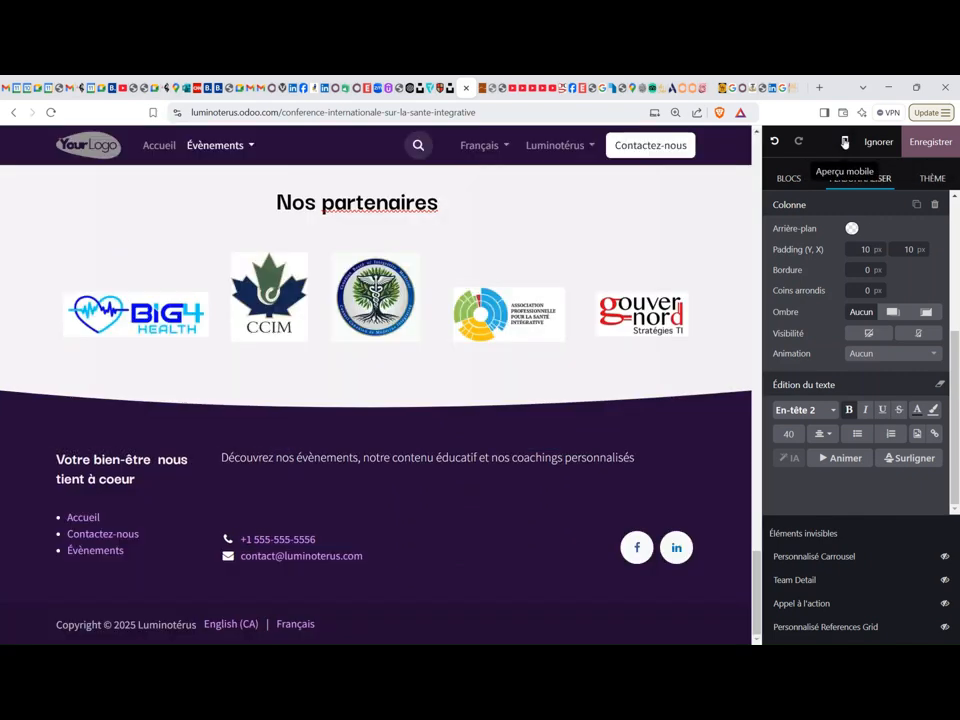
pyautogui.scroll(10, 525, 388)
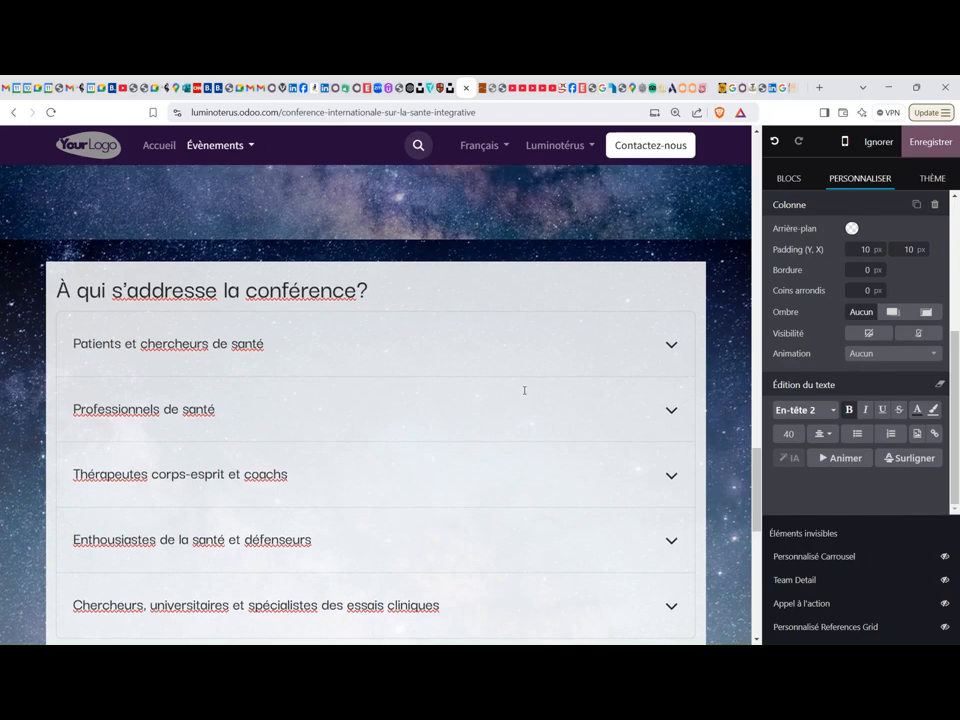
pyautogui.scroll(10, 524, 390)
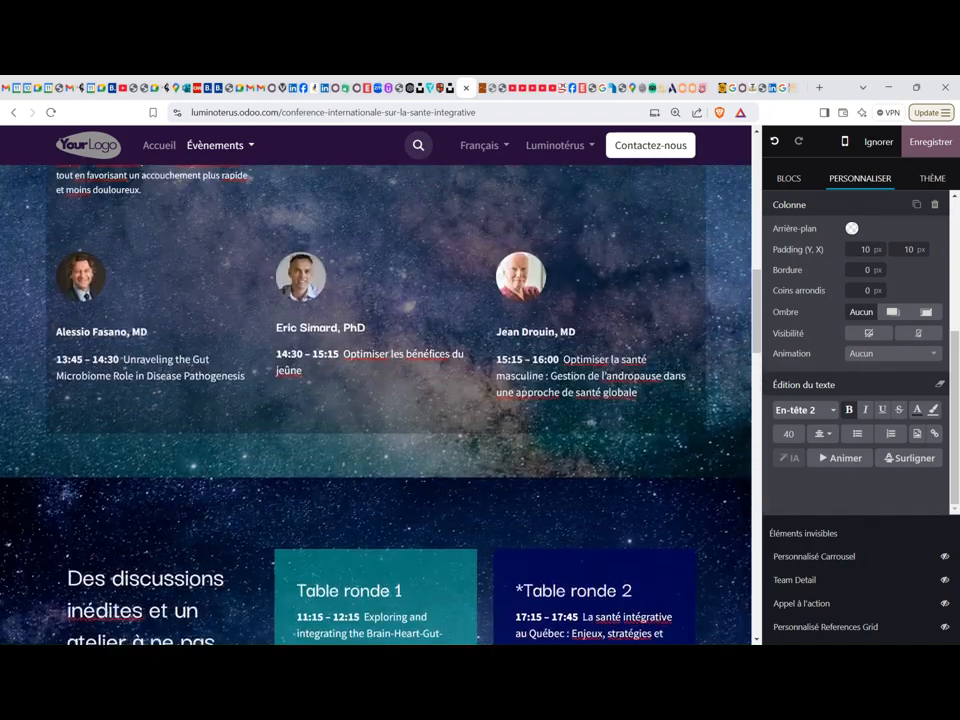
pyautogui.scroll(5, 524, 390)
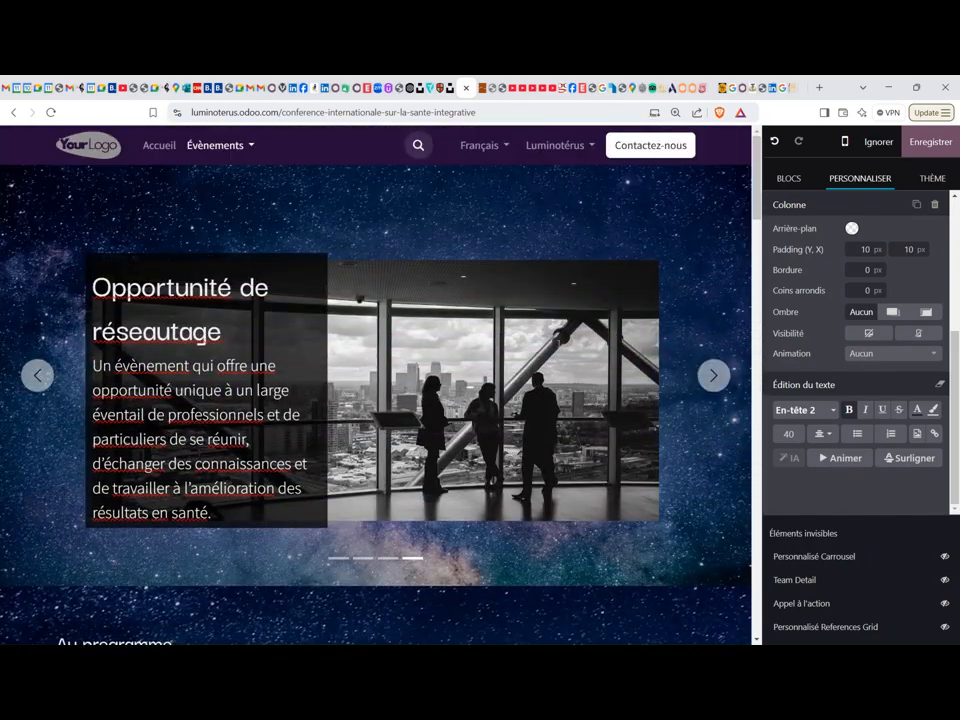
pyautogui.click(920, 142)
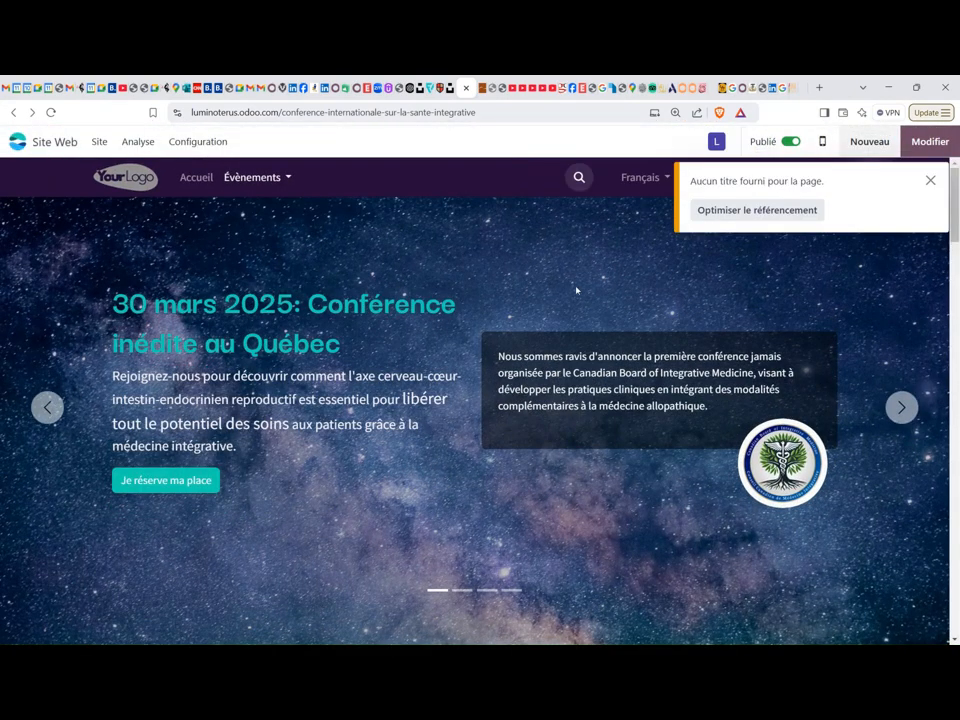
pyautogui.click(930, 180)
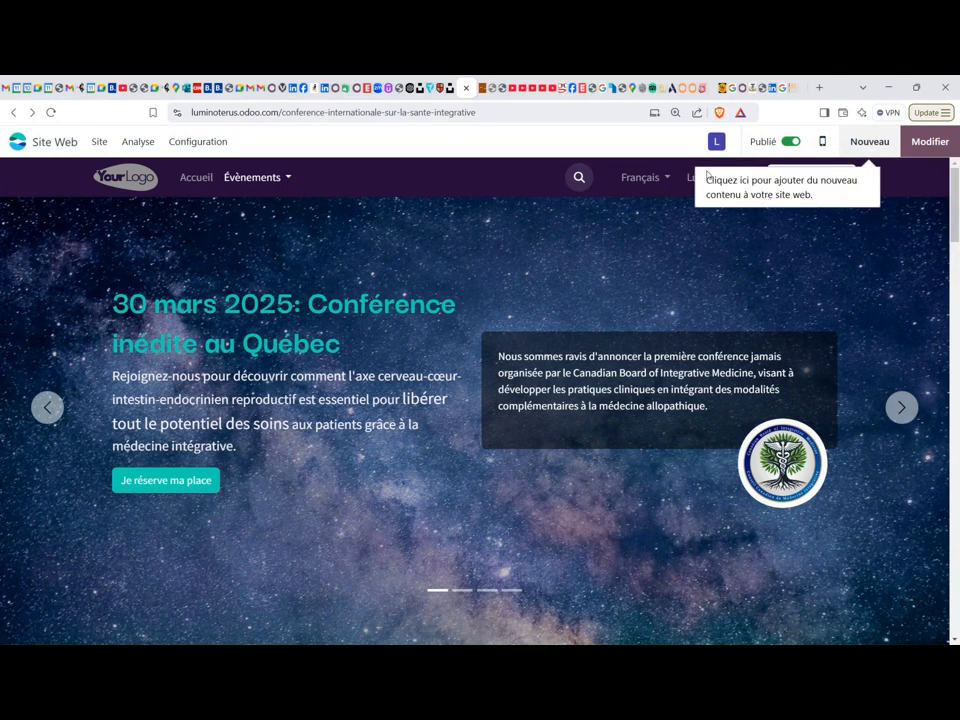
# Review the saved page in the mobile preview, checking section backgrounds, the speaker programme, the audience list and the partner logos.
pyautogui.click(822, 142)
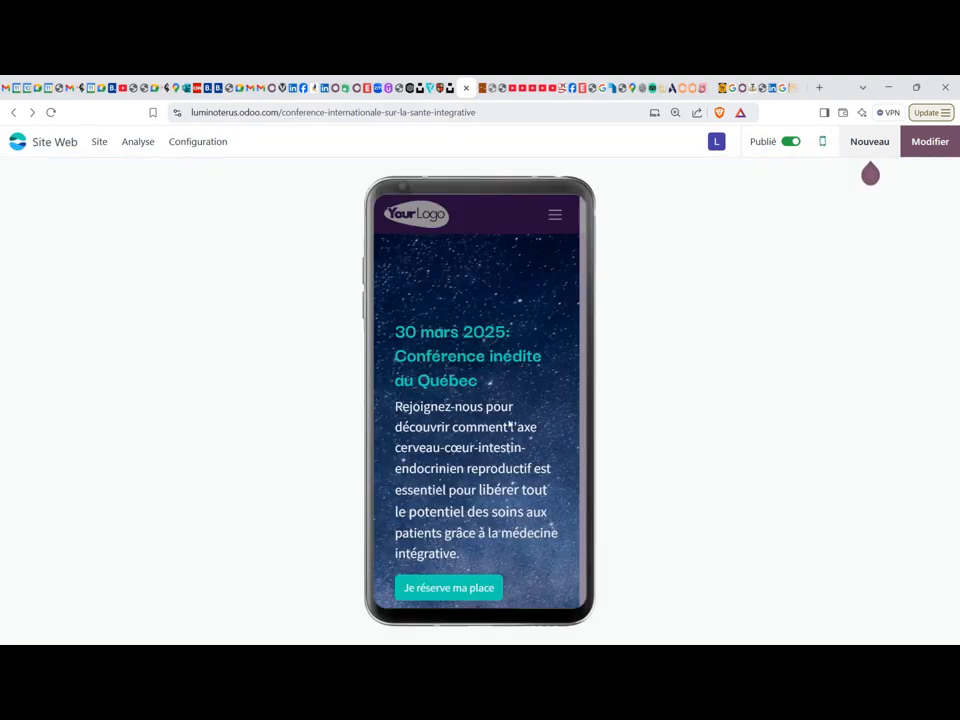
pyautogui.scroll(-6, 498, 431)
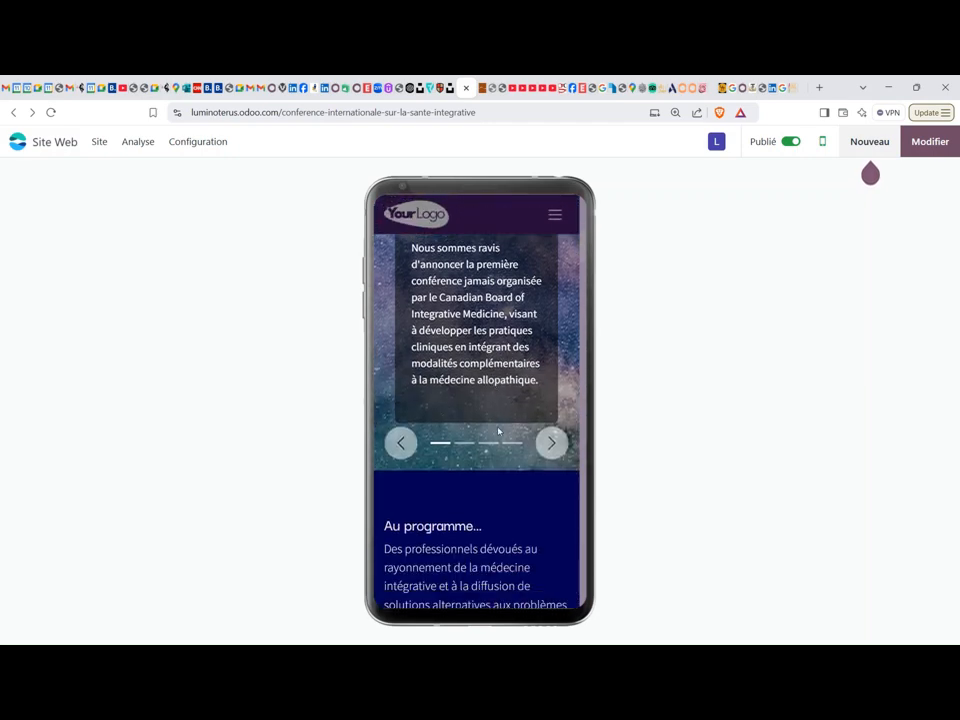
pyautogui.scroll(-10, 498, 431)
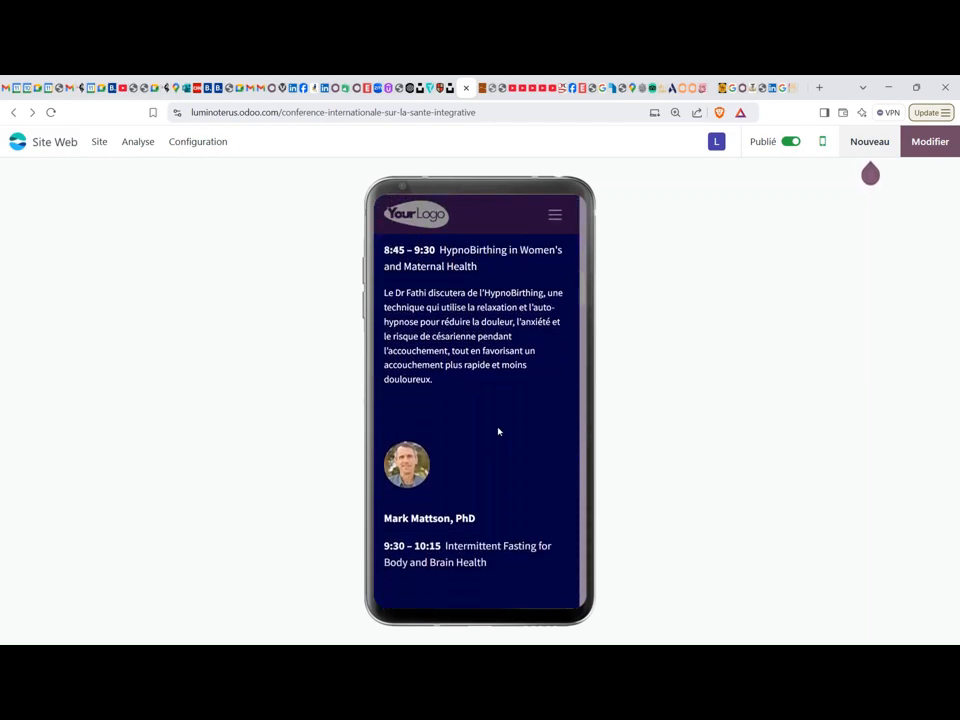
pyautogui.scroll(-8, 498, 431)
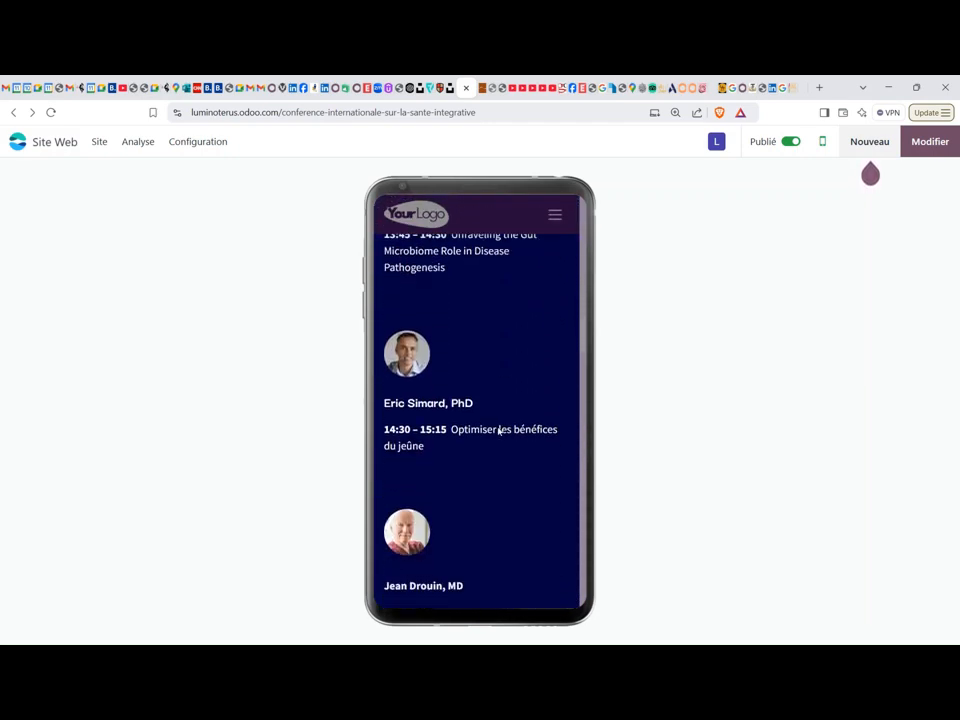
pyautogui.scroll(-5, 498, 431)
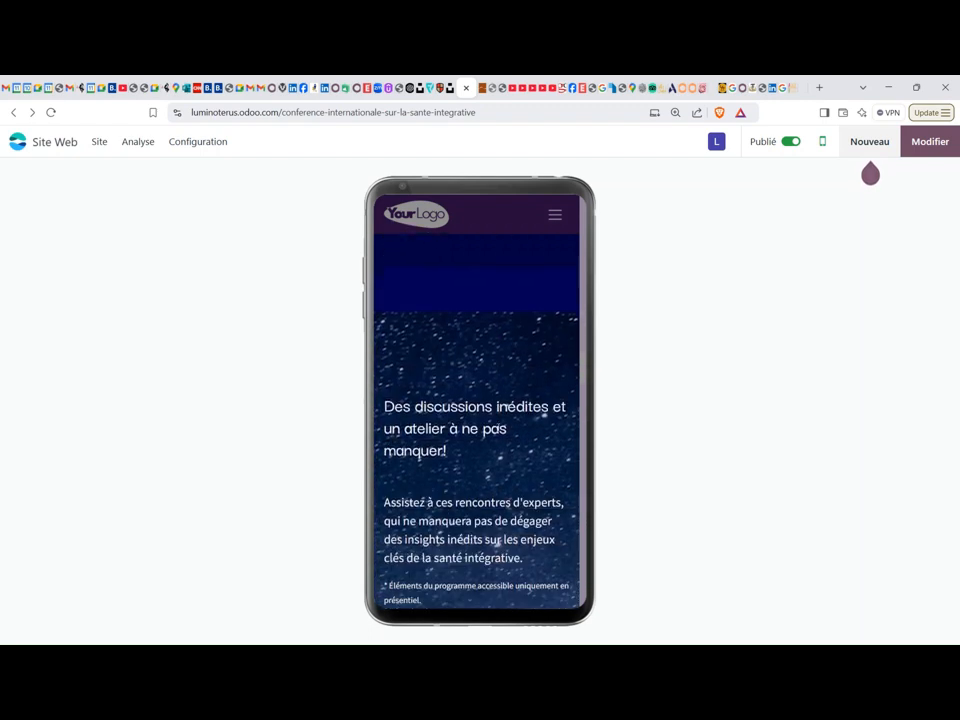
pyautogui.scroll(-8, 498, 431)
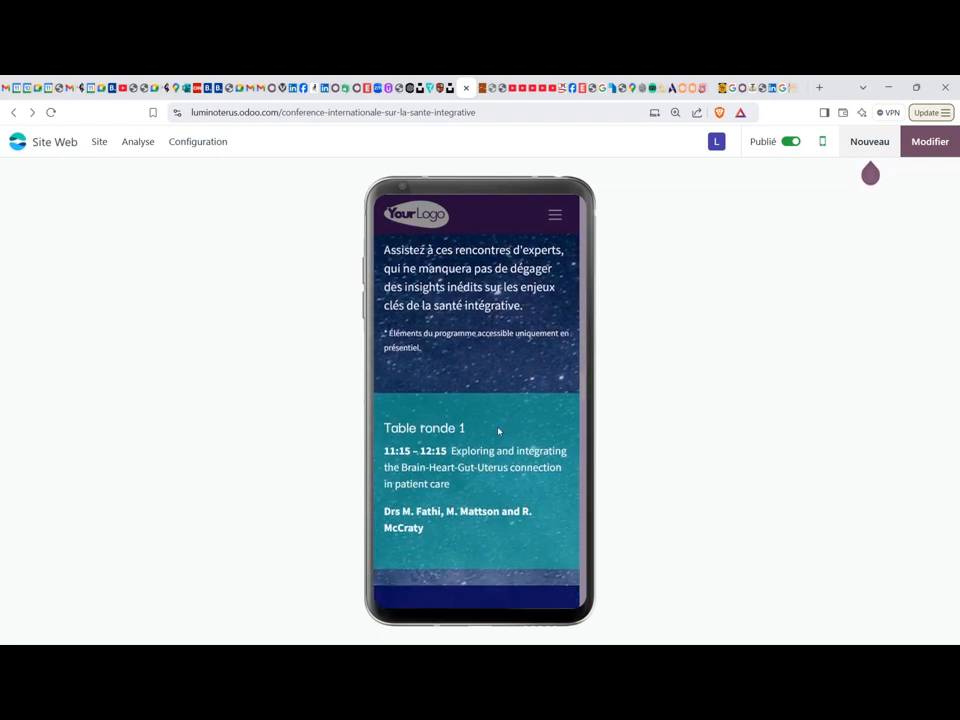
pyautogui.scroll(-8, 498, 431)
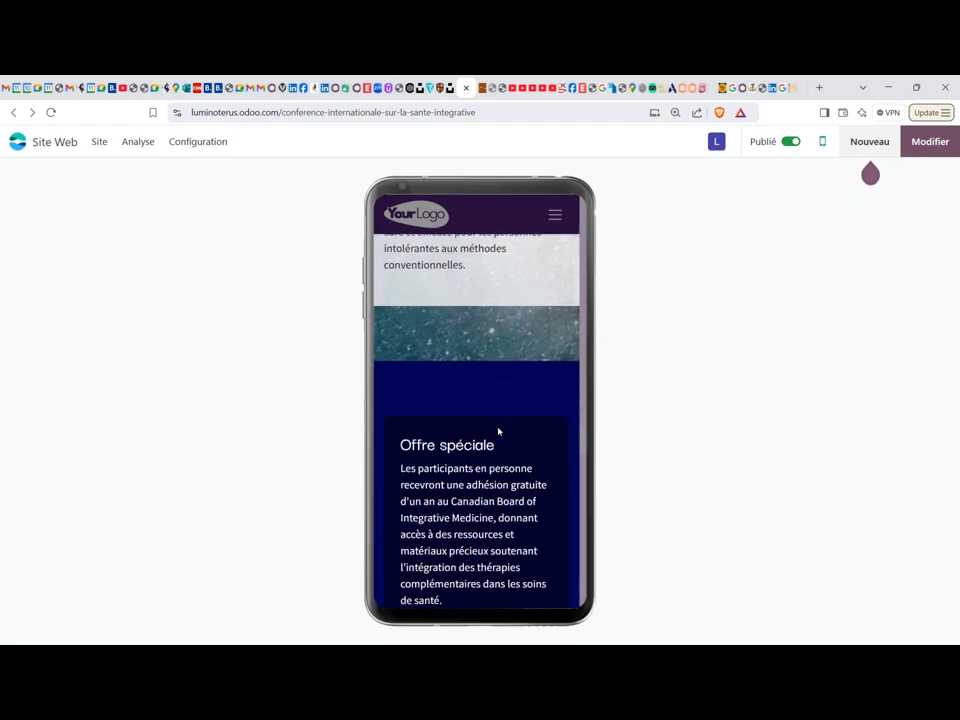
pyautogui.scroll(-8, 498, 431)
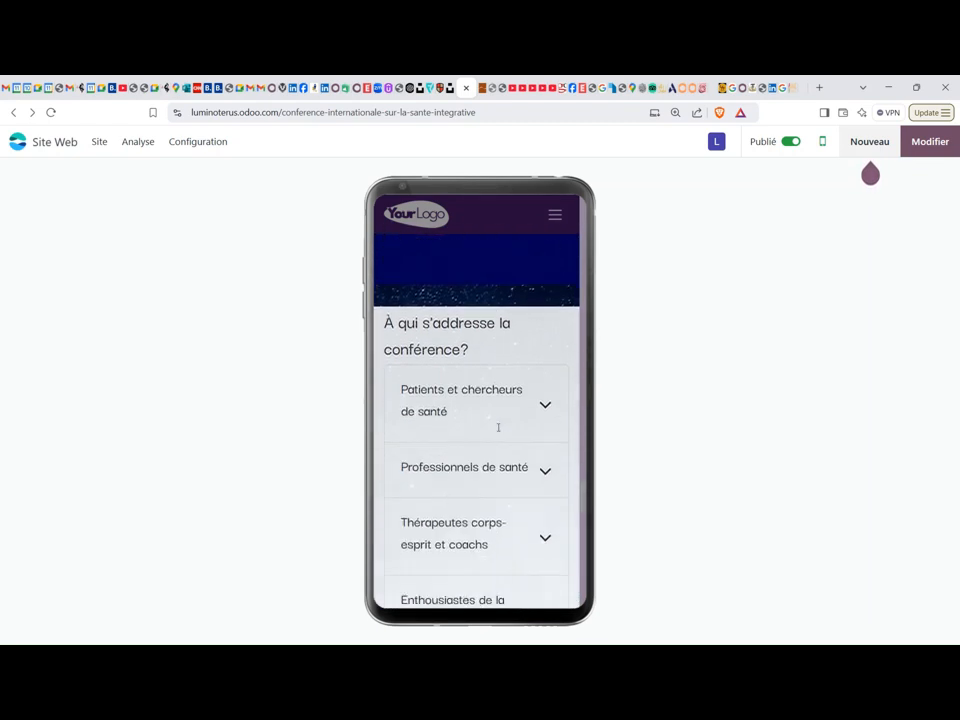
pyautogui.scroll(-6, 498, 431)
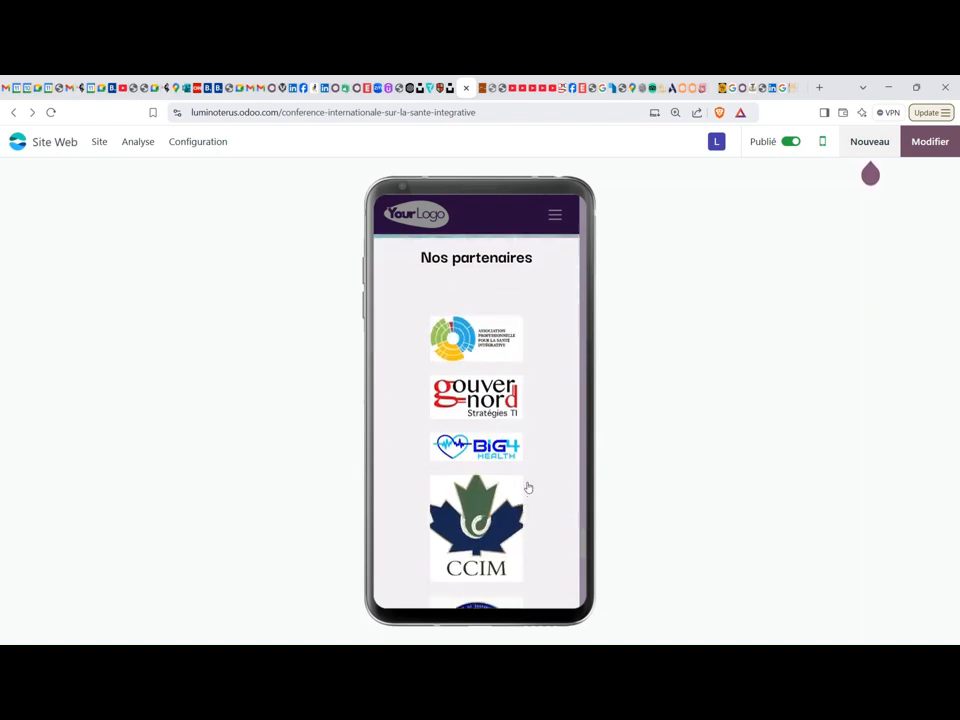
pyautogui.scroll(5, 550, 443)
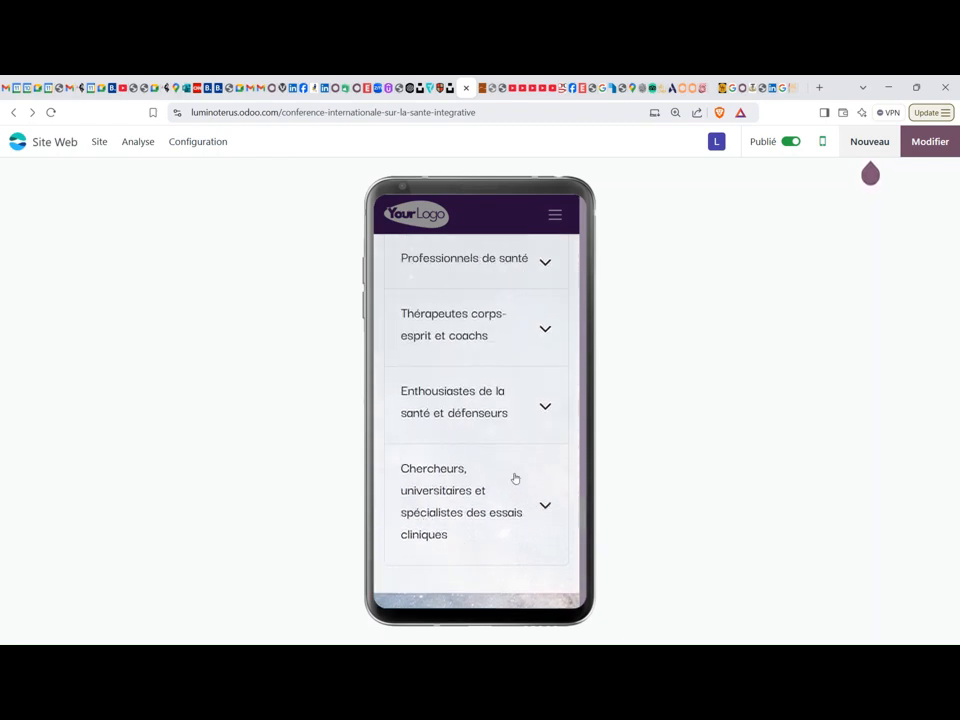
pyautogui.scroll(2, 515, 479)
pyautogui.scroll(6, 513, 483)
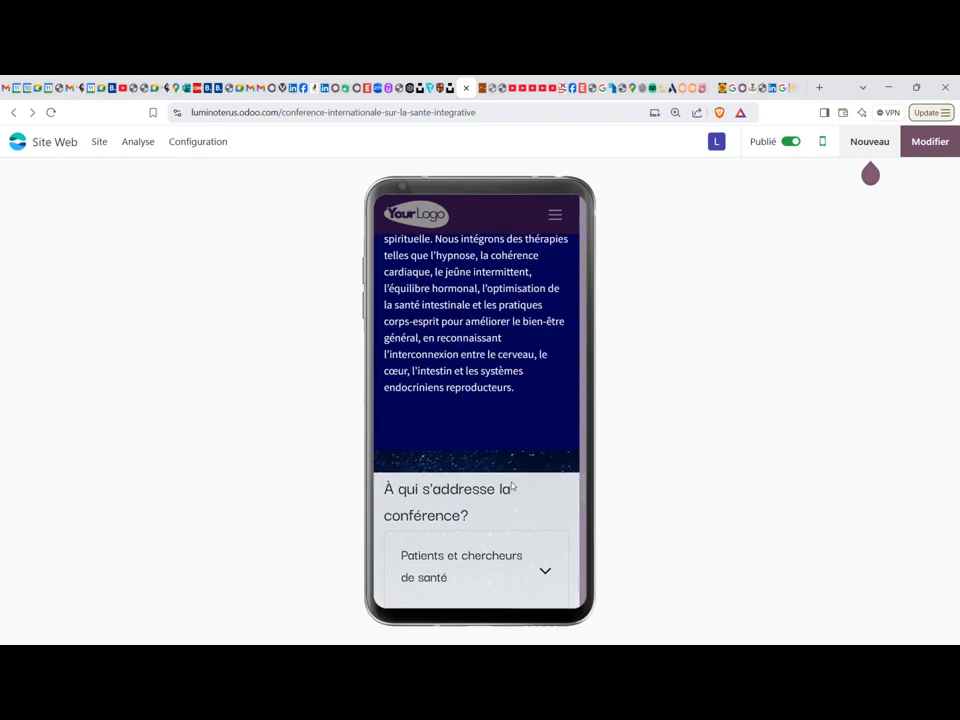
pyautogui.scroll(5, 510, 481)
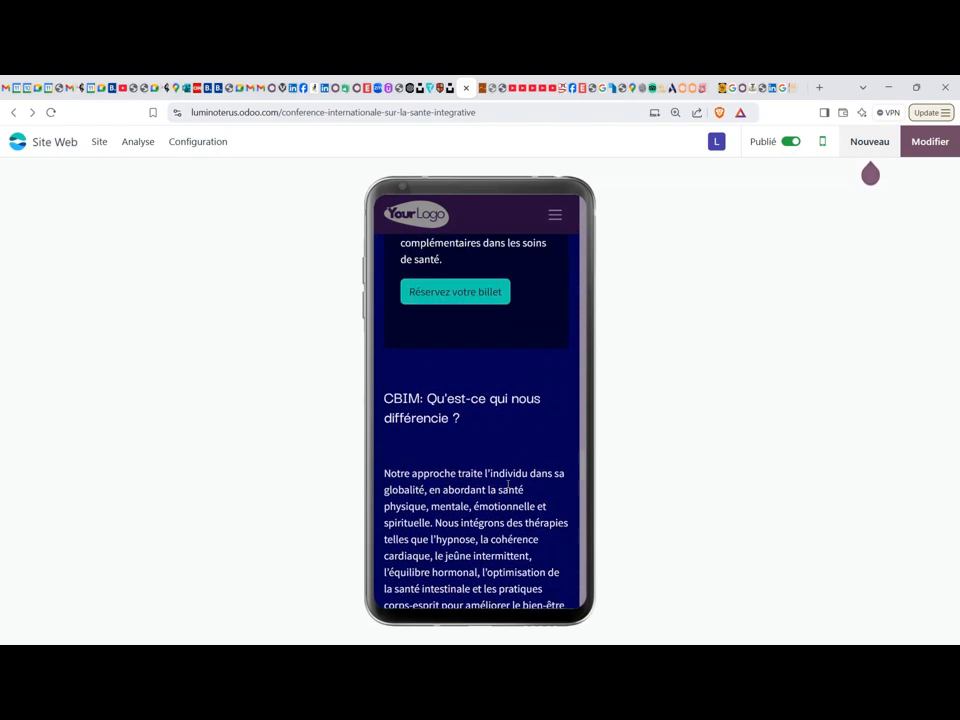
pyautogui.scroll(6, 508, 484)
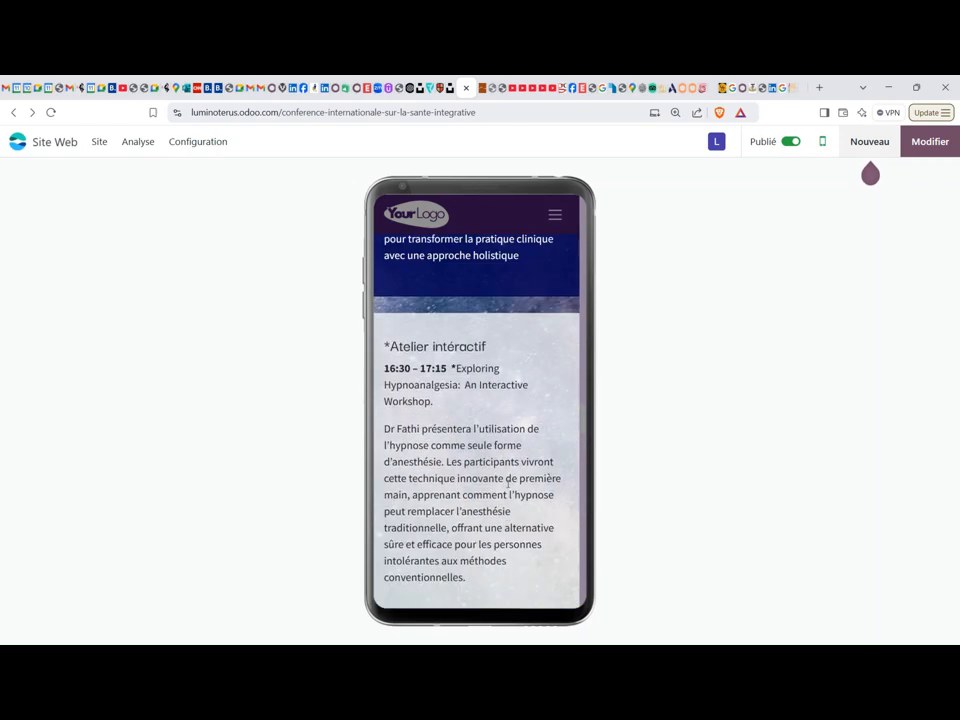
pyautogui.scroll(5, 508, 484)
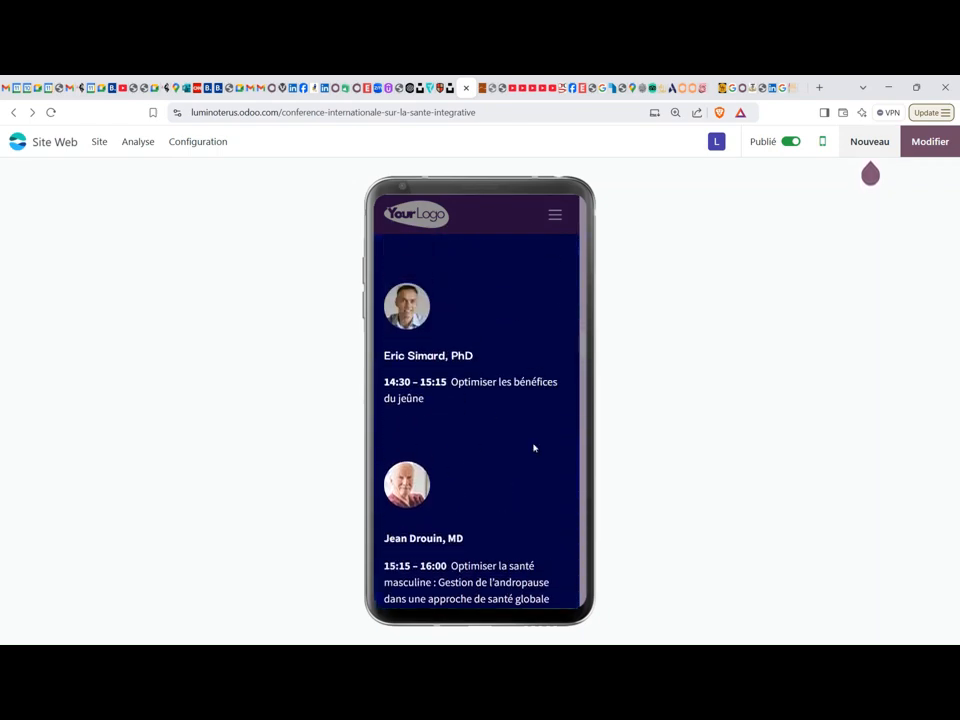
pyautogui.scroll(5, 535, 499)
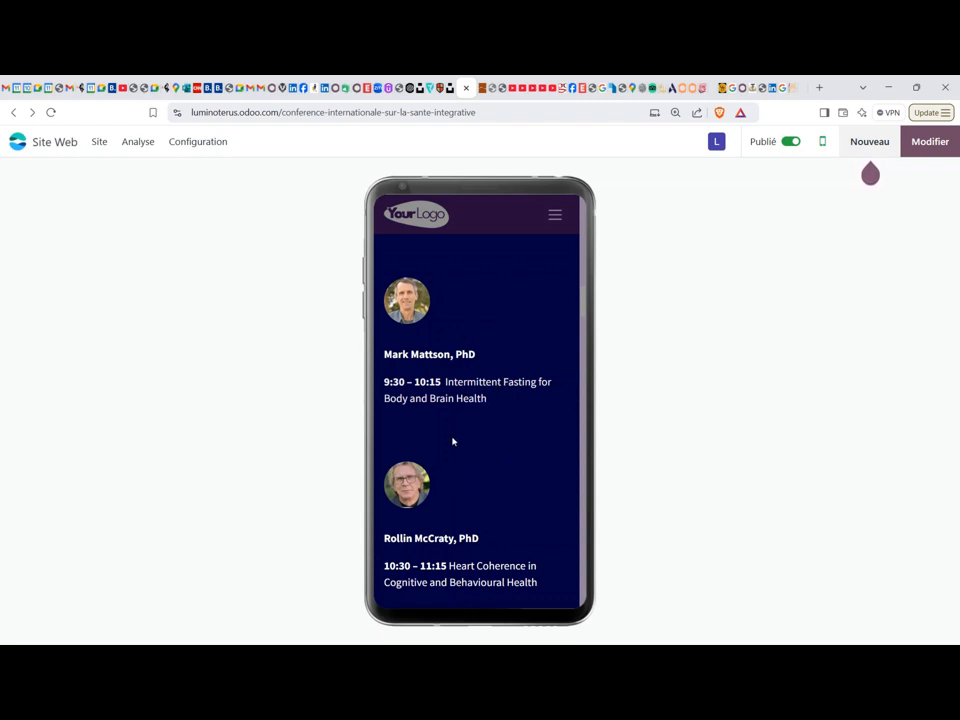
pyautogui.scroll(10, 464, 427)
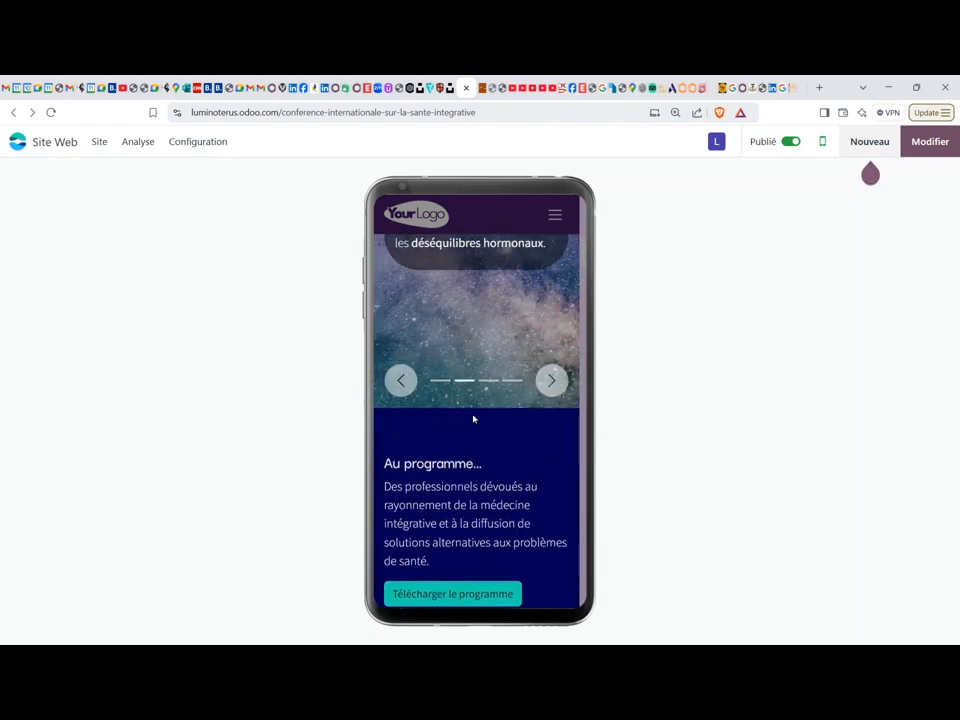
pyautogui.scroll(5, 474, 419)
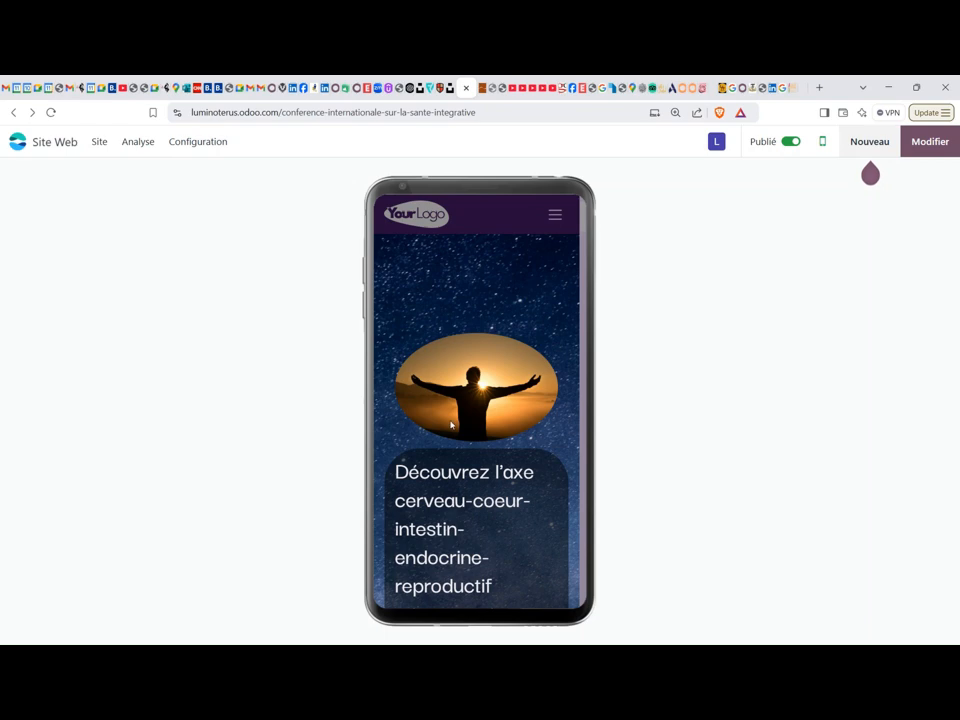